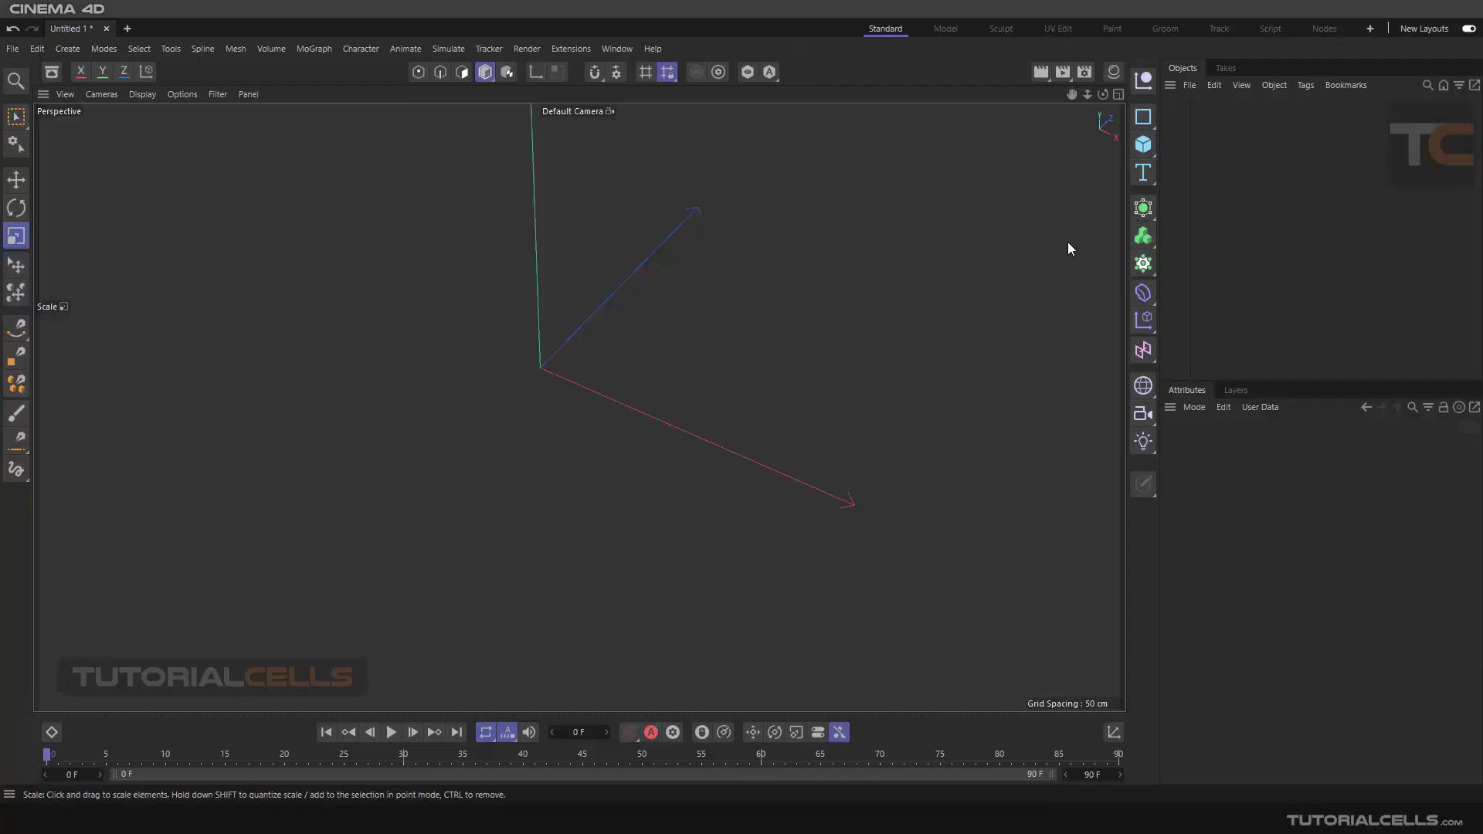
click(1141, 293)
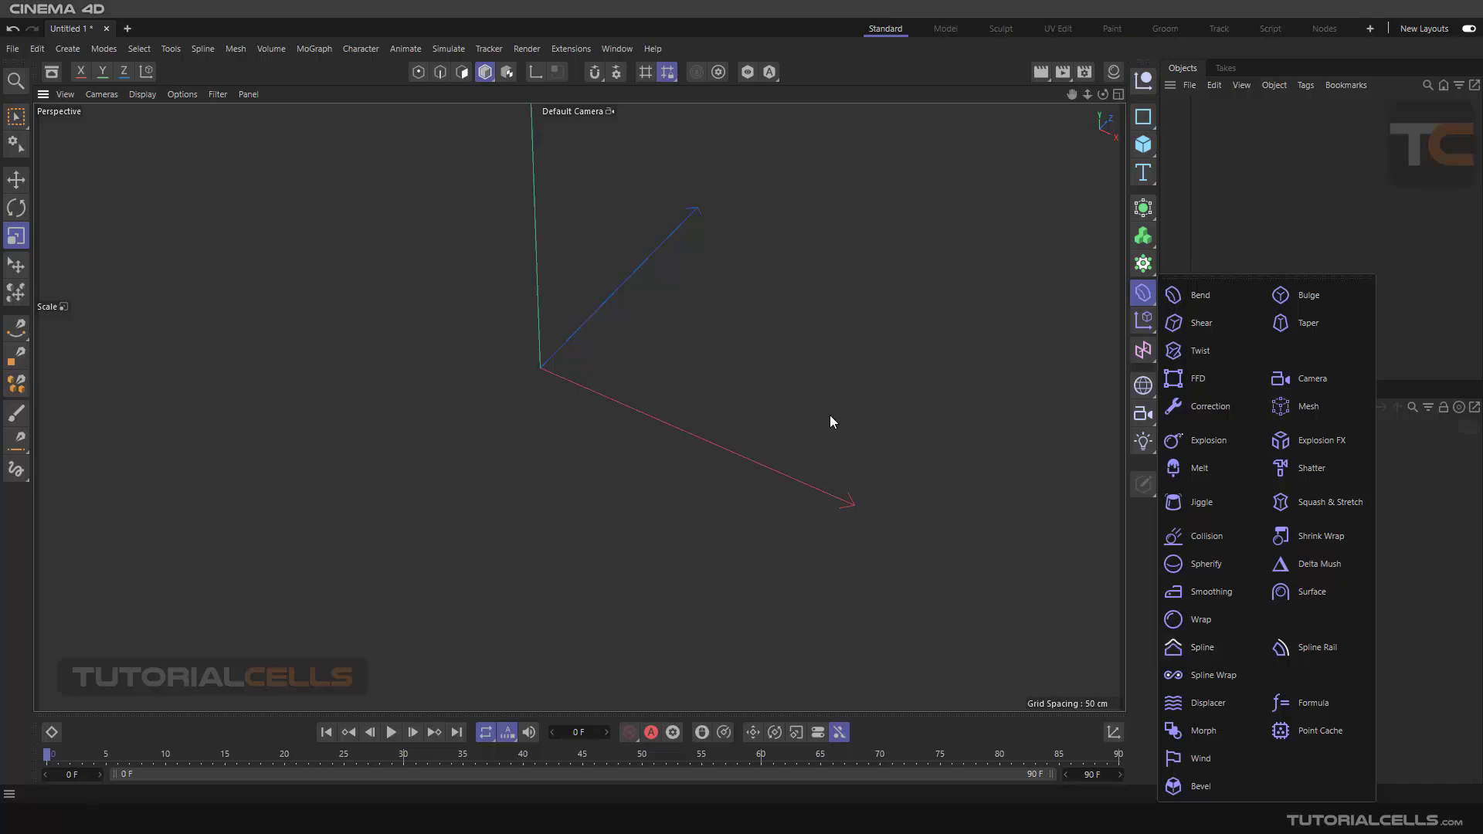
mouse_move(684, 348)
alt+mouse_down()
mouse_move(646, 322)
mouse_move(698, 373)
alt+mouse_up()
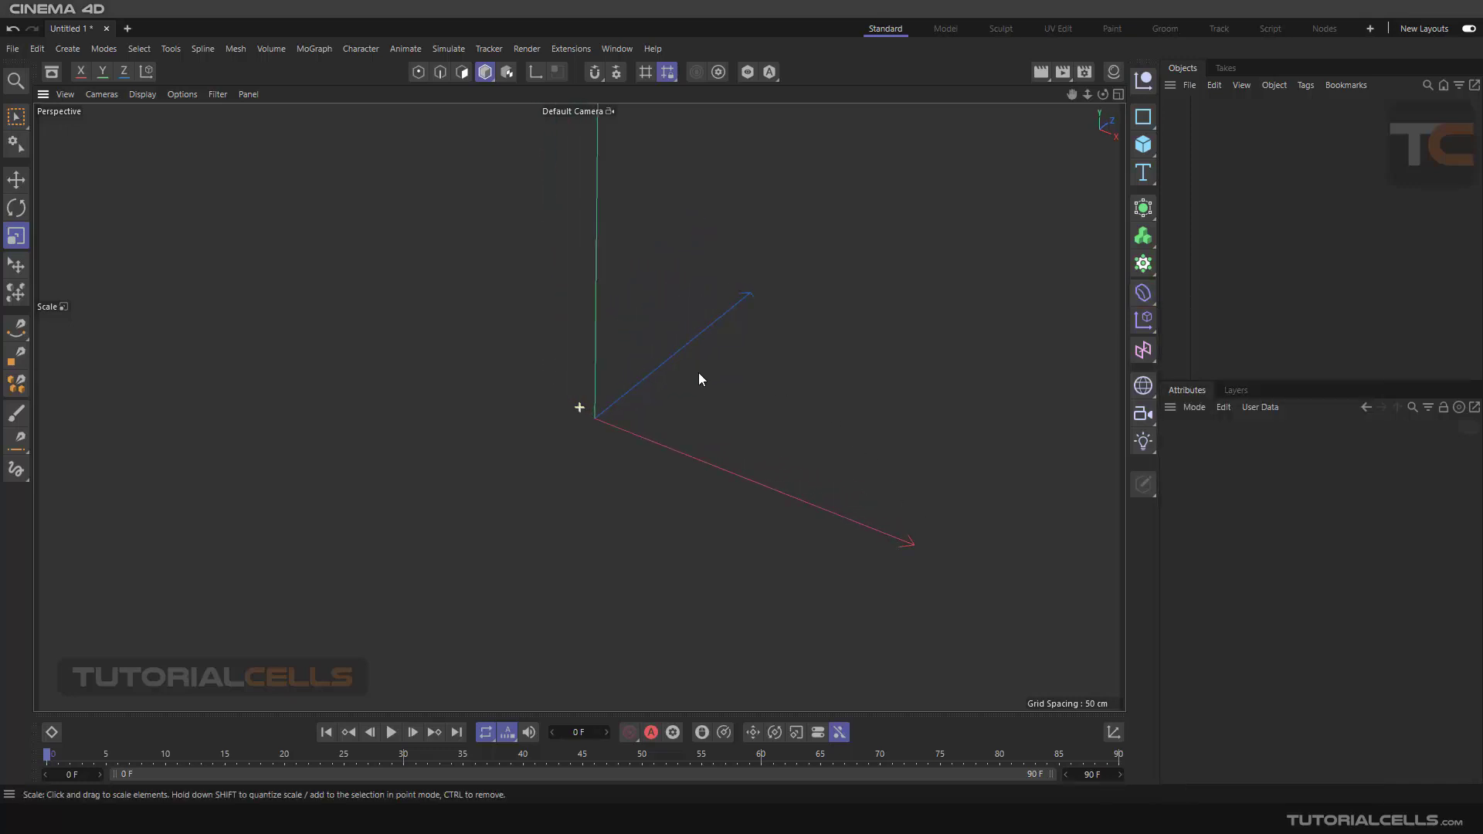
- Add a Plane primitive and set the viewport shading to show the mesh lines
click(1155, 143)
click(1186, 194)
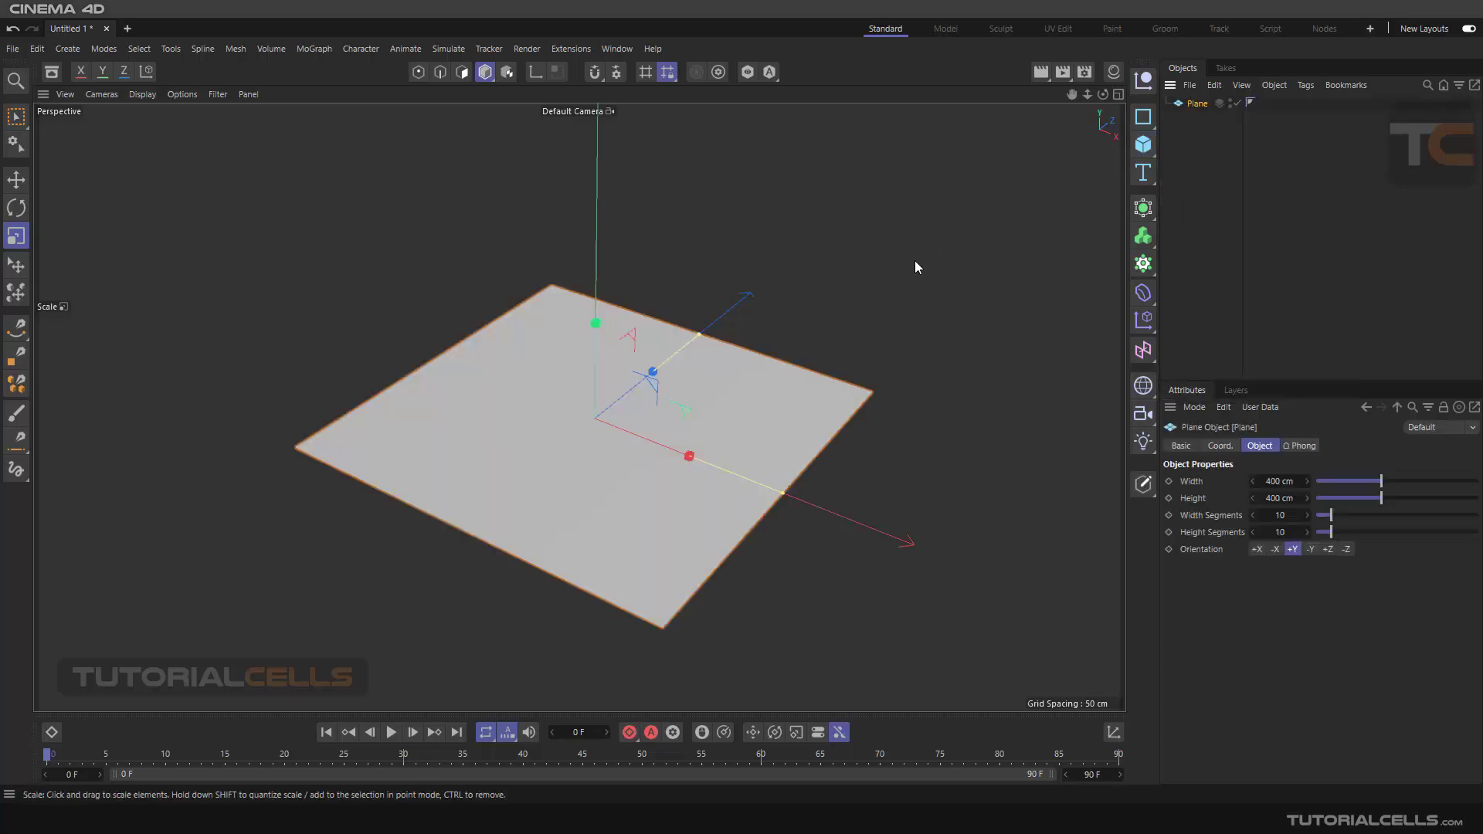
click(152, 94)
click(160, 132)
- Set the plane's width segments and height segments to 100 each
click(1280, 515)
text(100)
click(1280, 532)
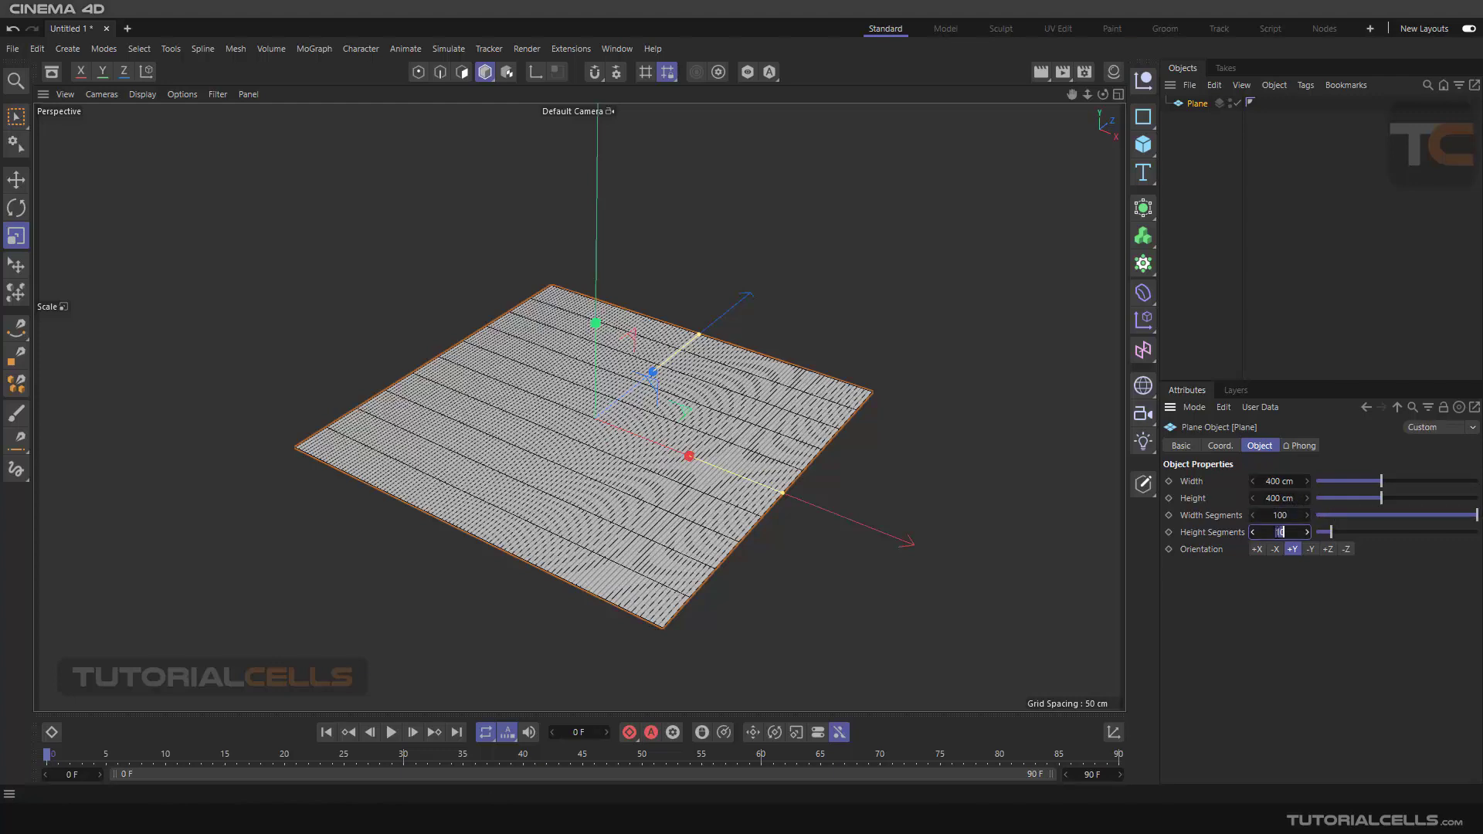
text(0)
key(Return)
scroll(611, 346, up, 3)
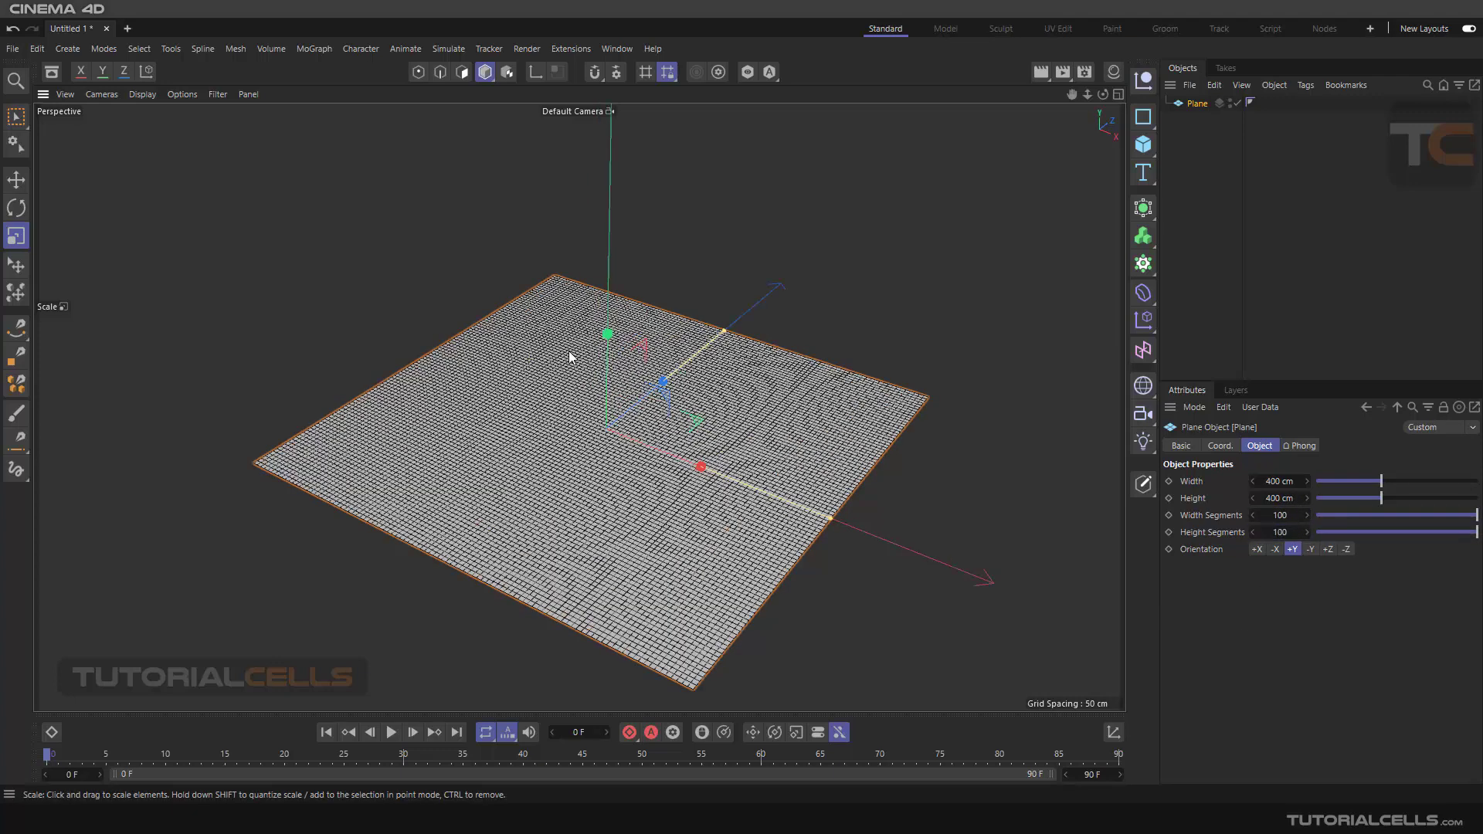
alt+middle_drag(599, 374, 631, 340)
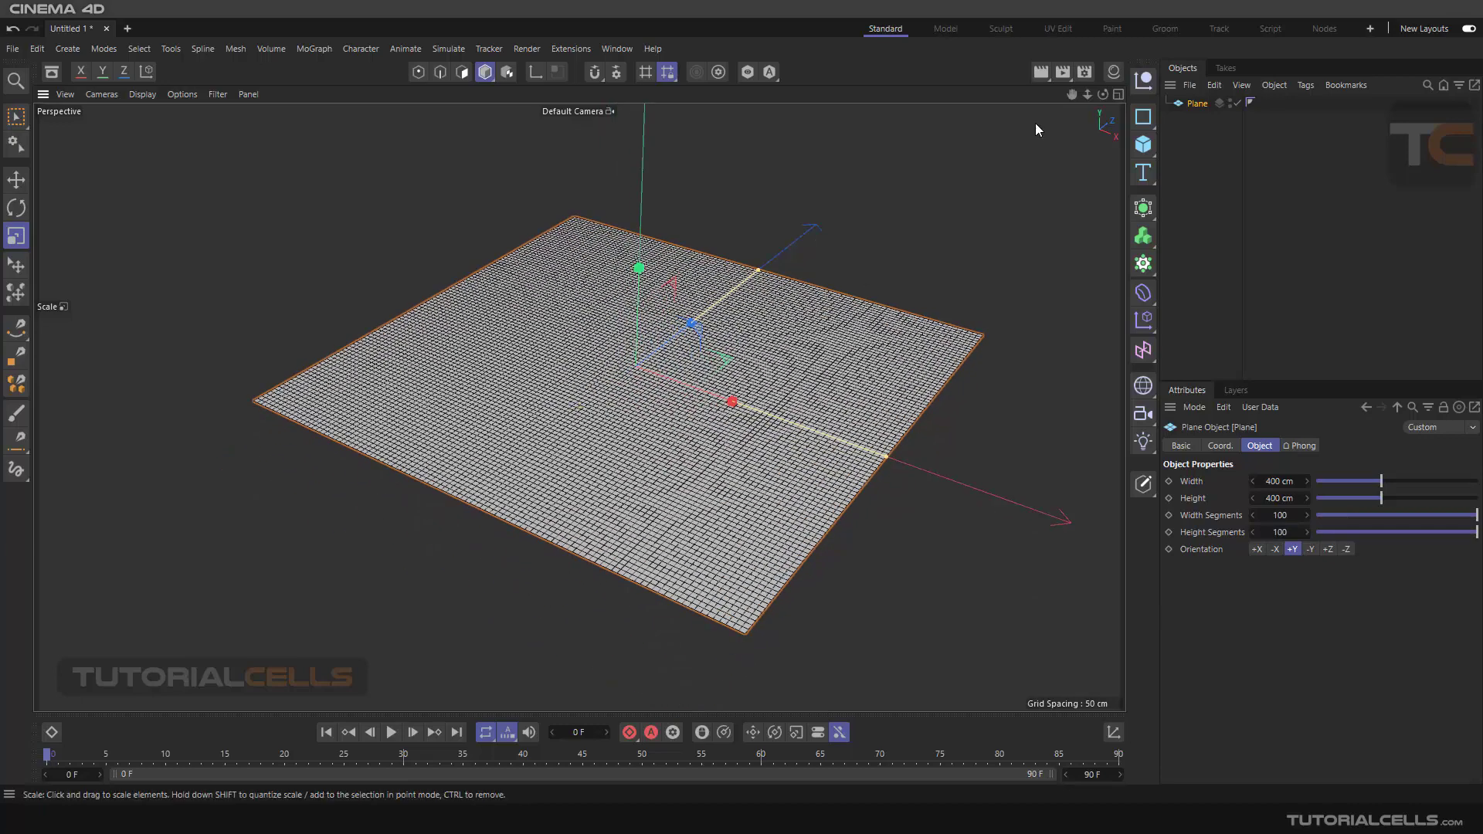
- Apply the dark material from the material manager to the plane and clear the selection
click(1115, 72)
drag(909, 151, 610, 368)
click(1110, 77)
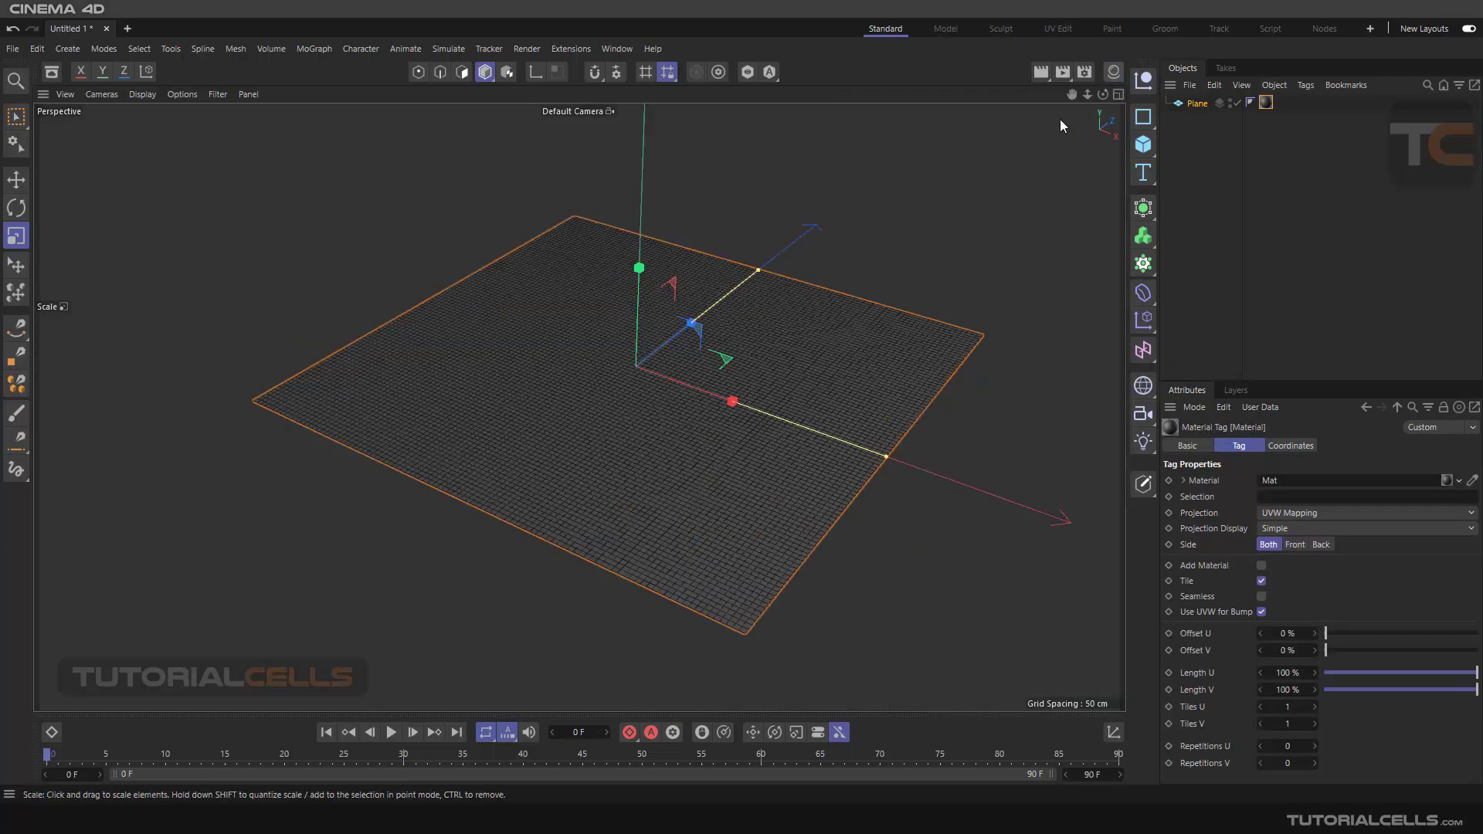
click(966, 177)
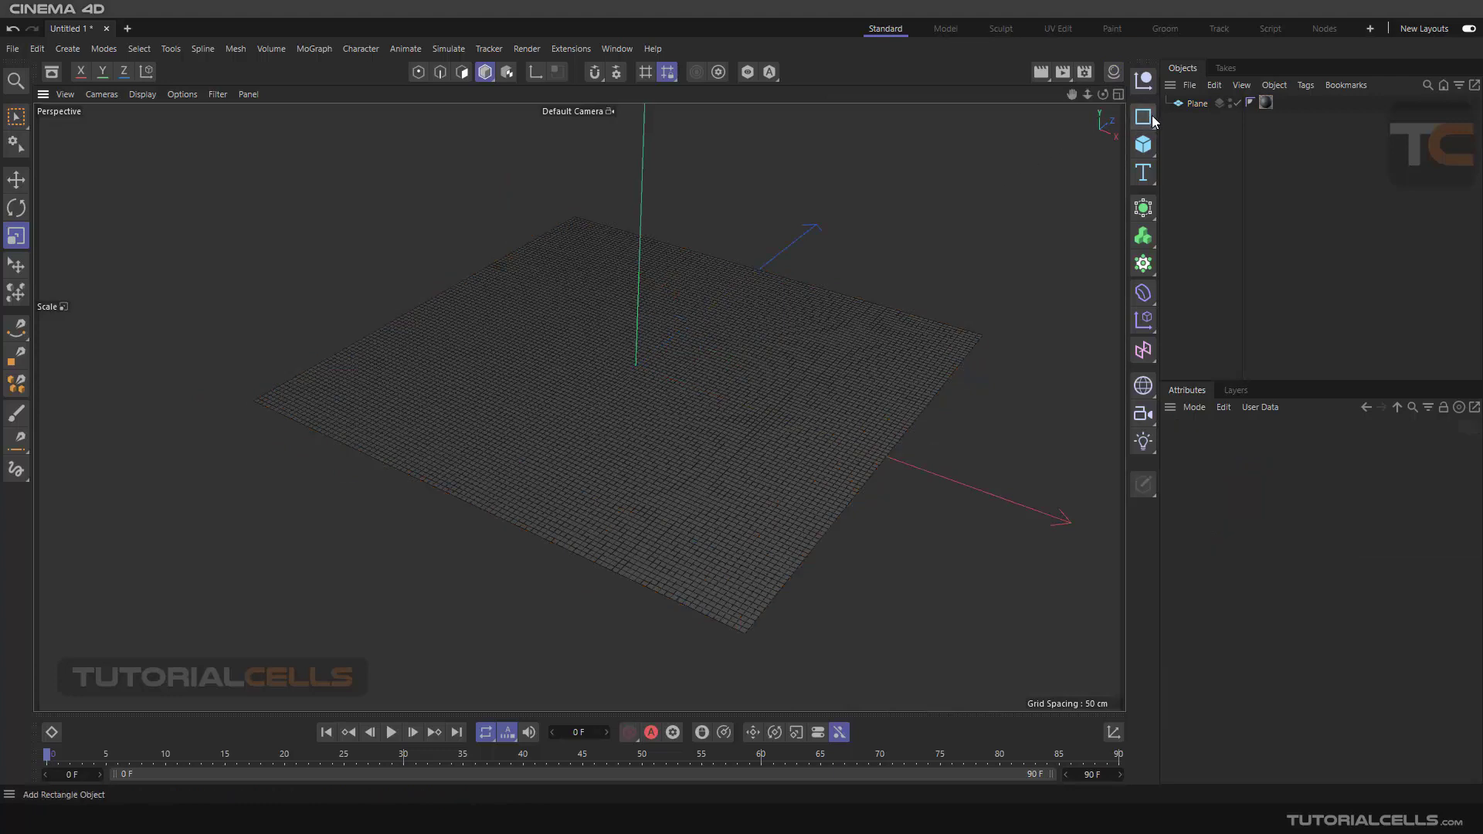
- Add a Spline deformer as a child of the plane
click(1185, 106)
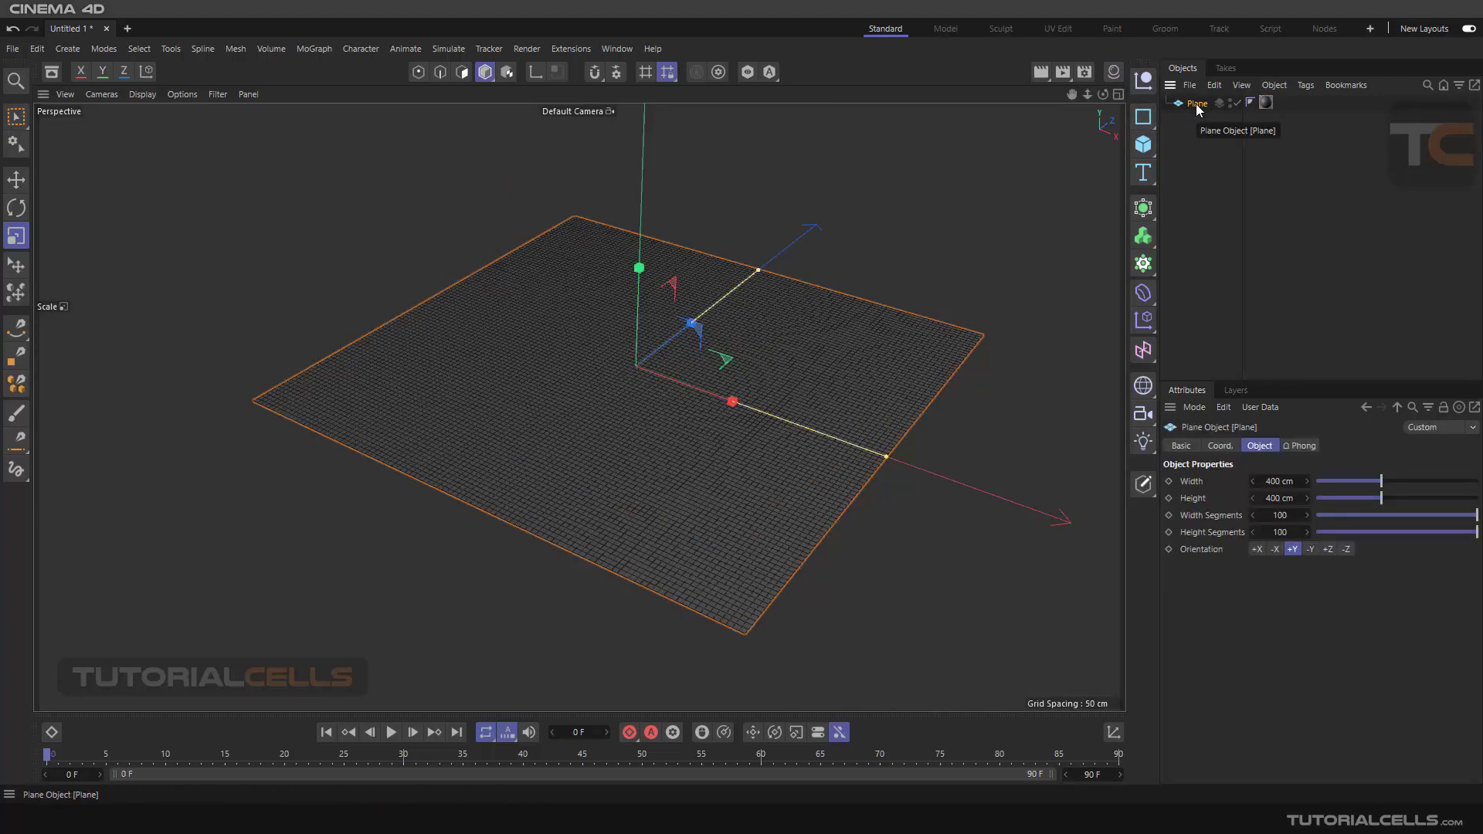
click(1142, 293)
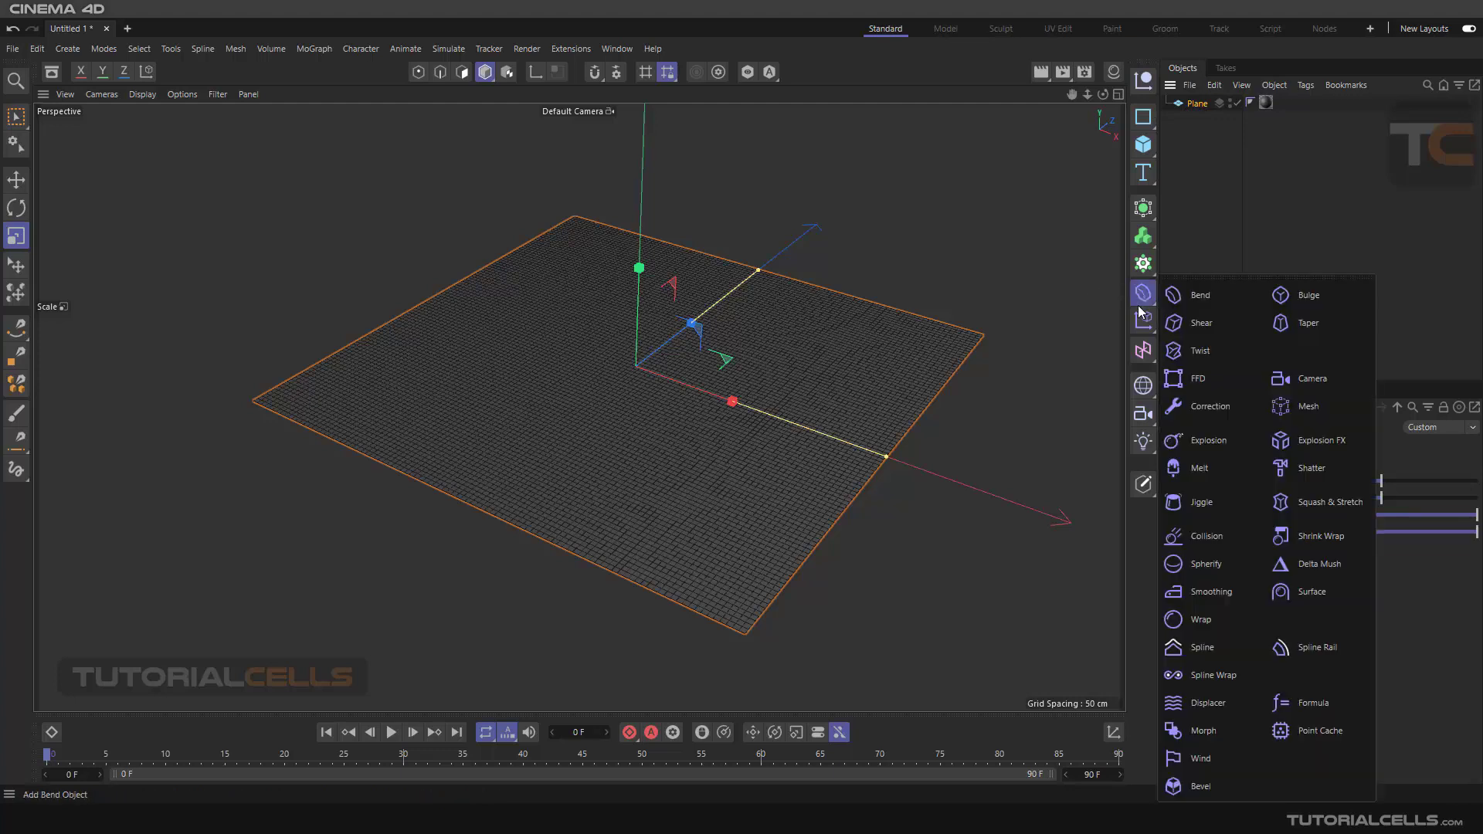
click(1217, 650)
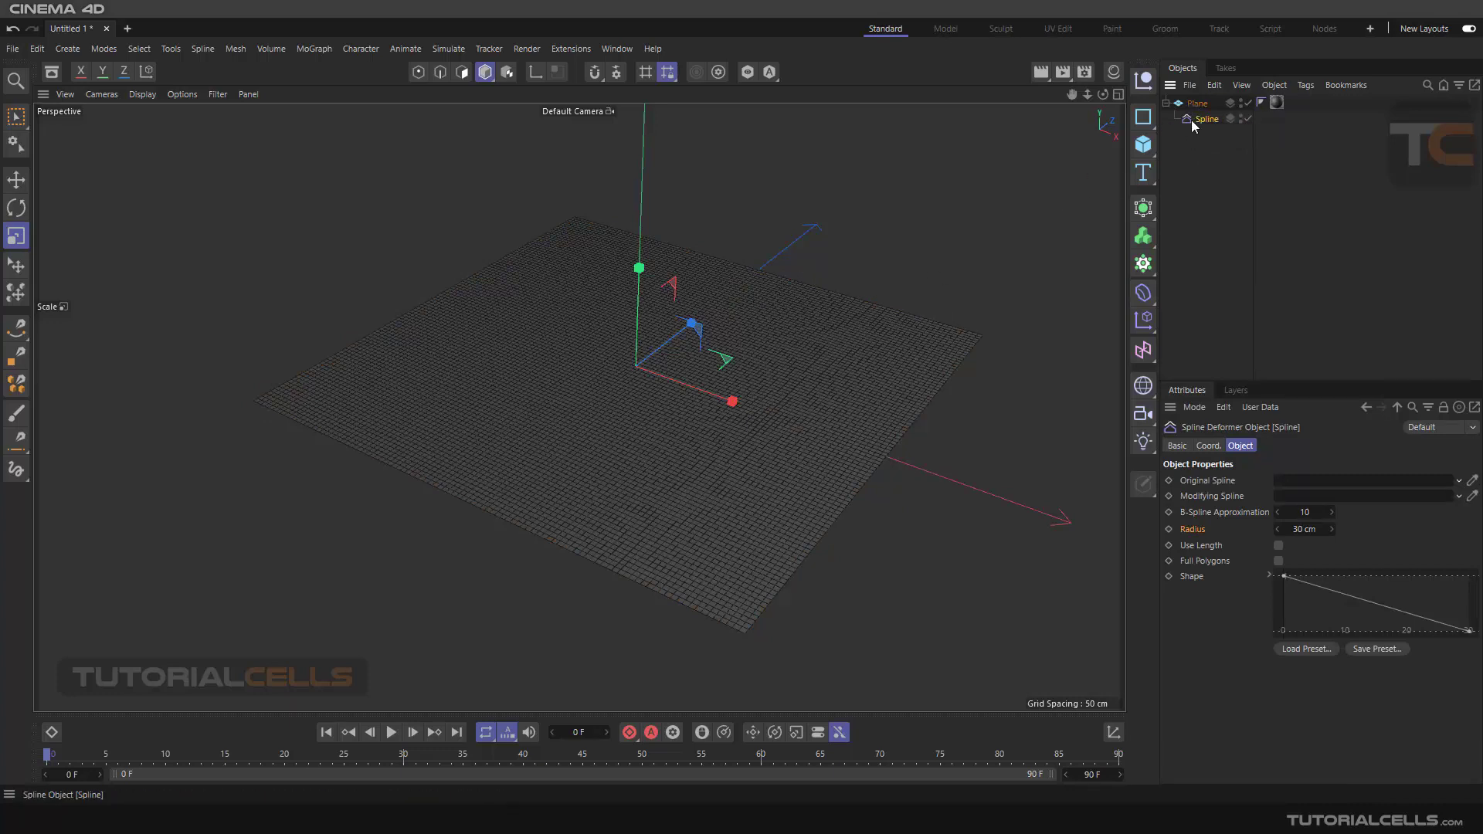
click(1198, 484)
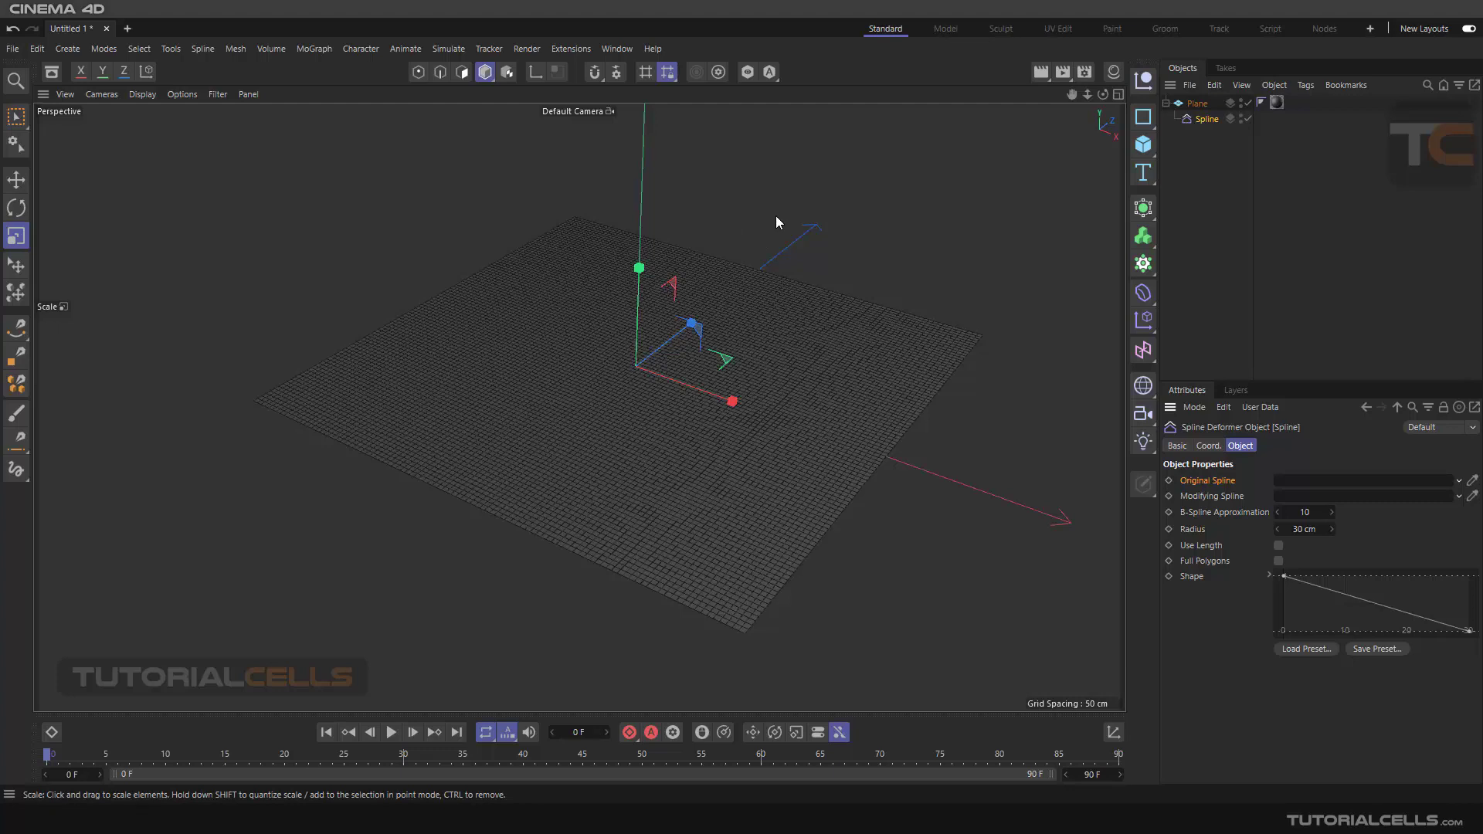
- Draw a straight two-point Bezier spline along Z across the plane in the top view, offset slightly toward +X, and return to the perspective view
key(F5)
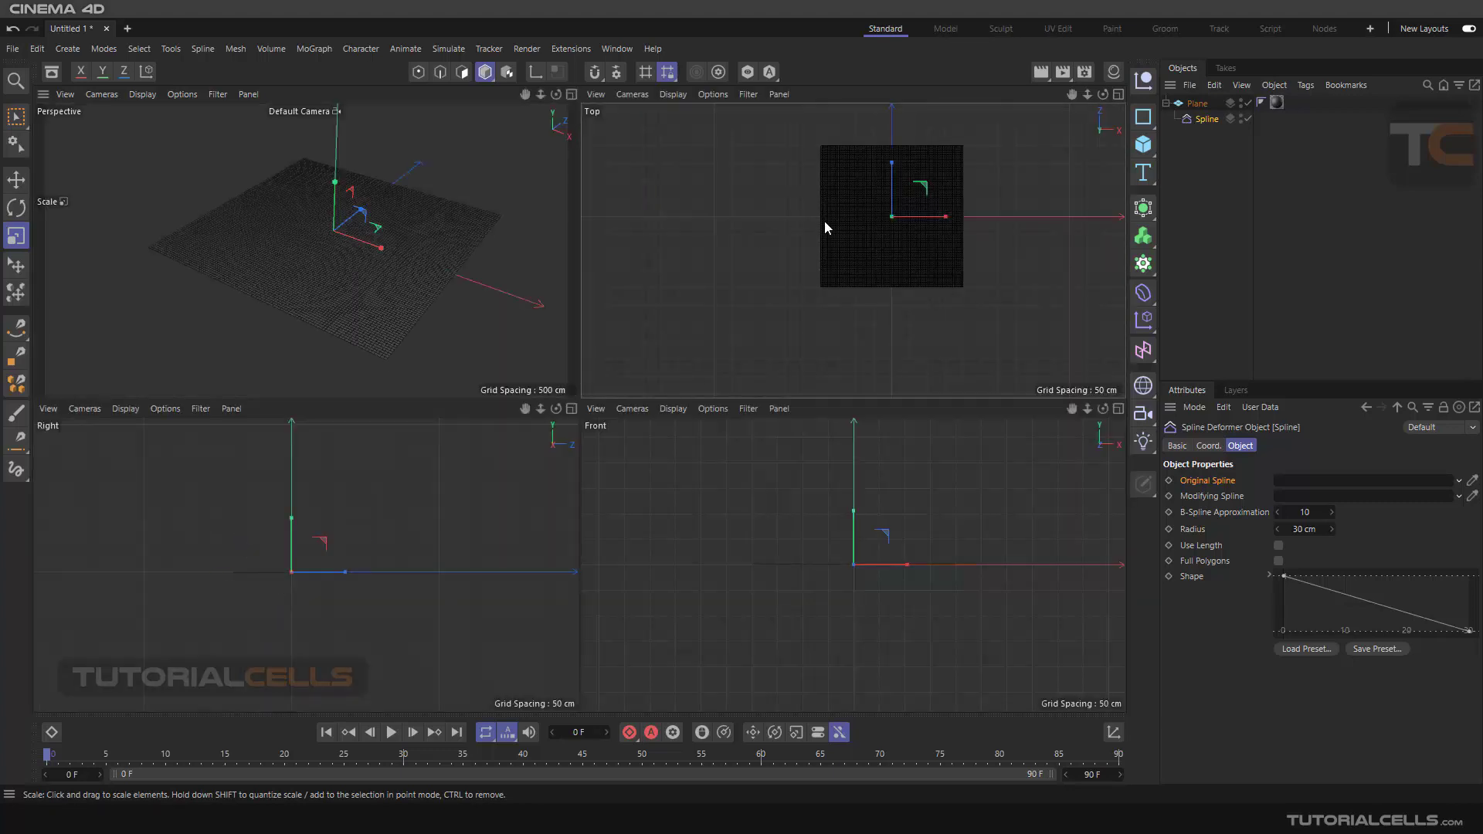
key(F1)
key(F2)
scroll(690, 245, up, 2)
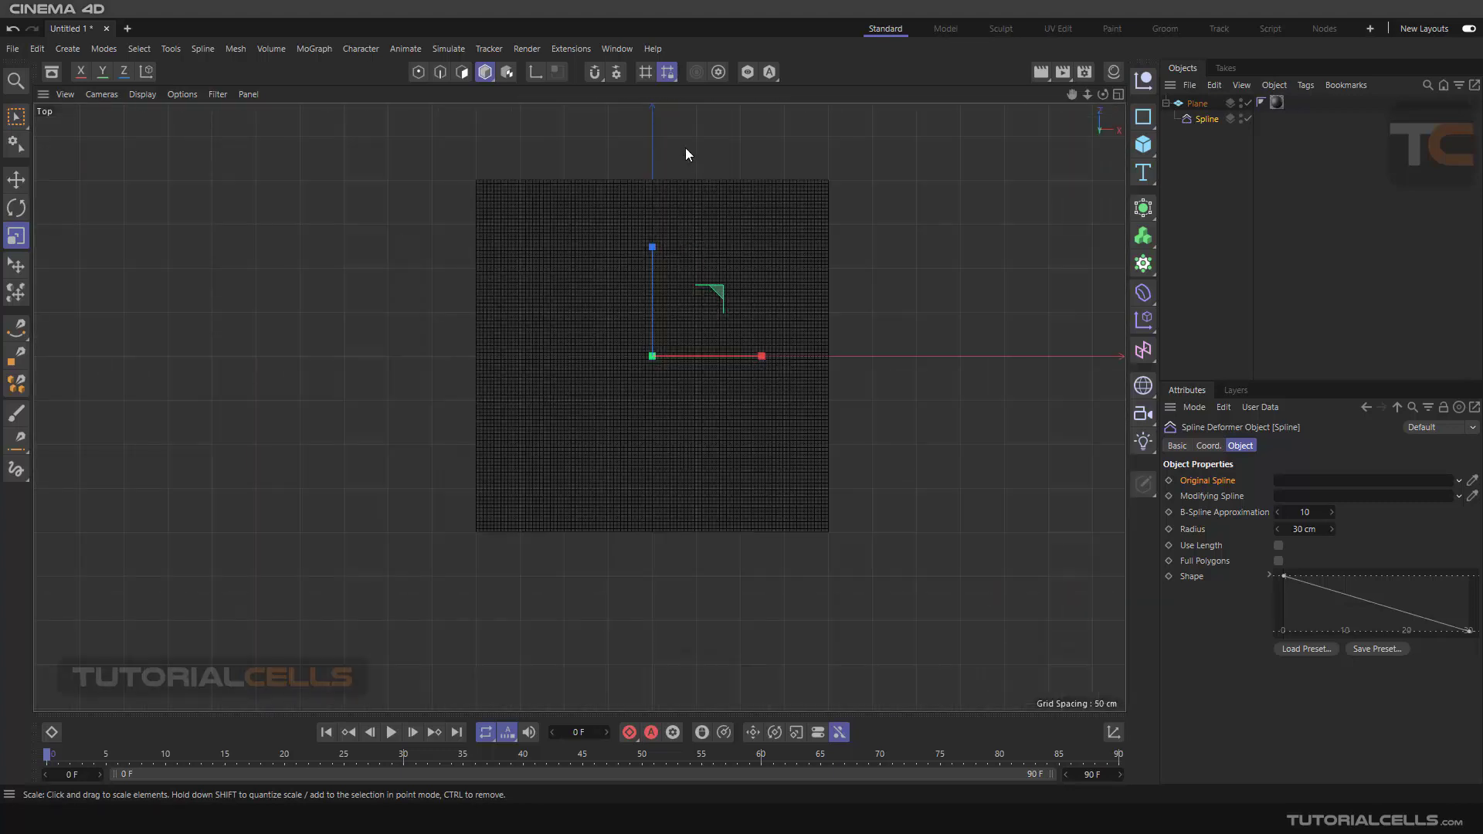
click(16, 328)
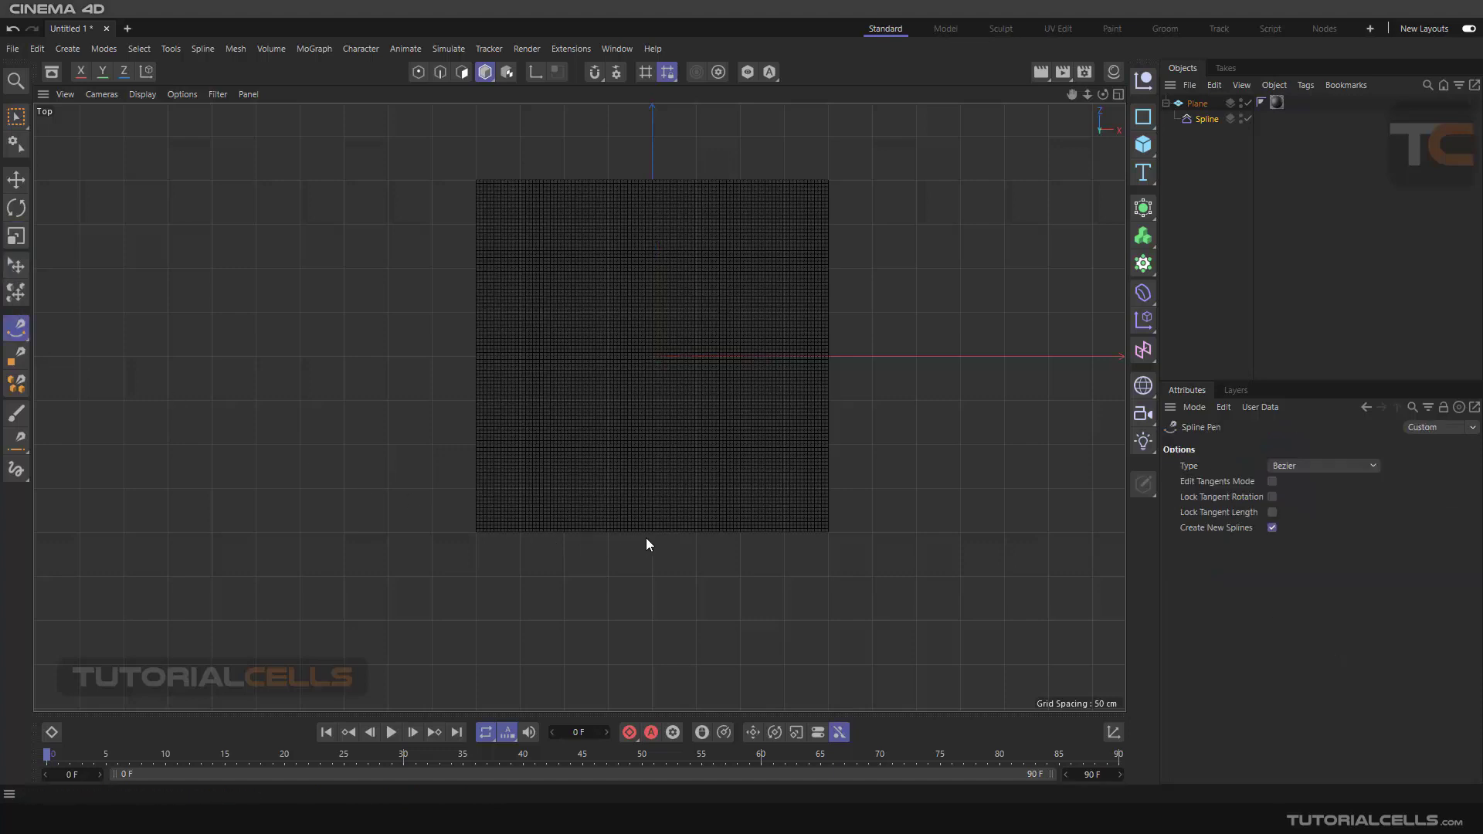
click(693, 554)
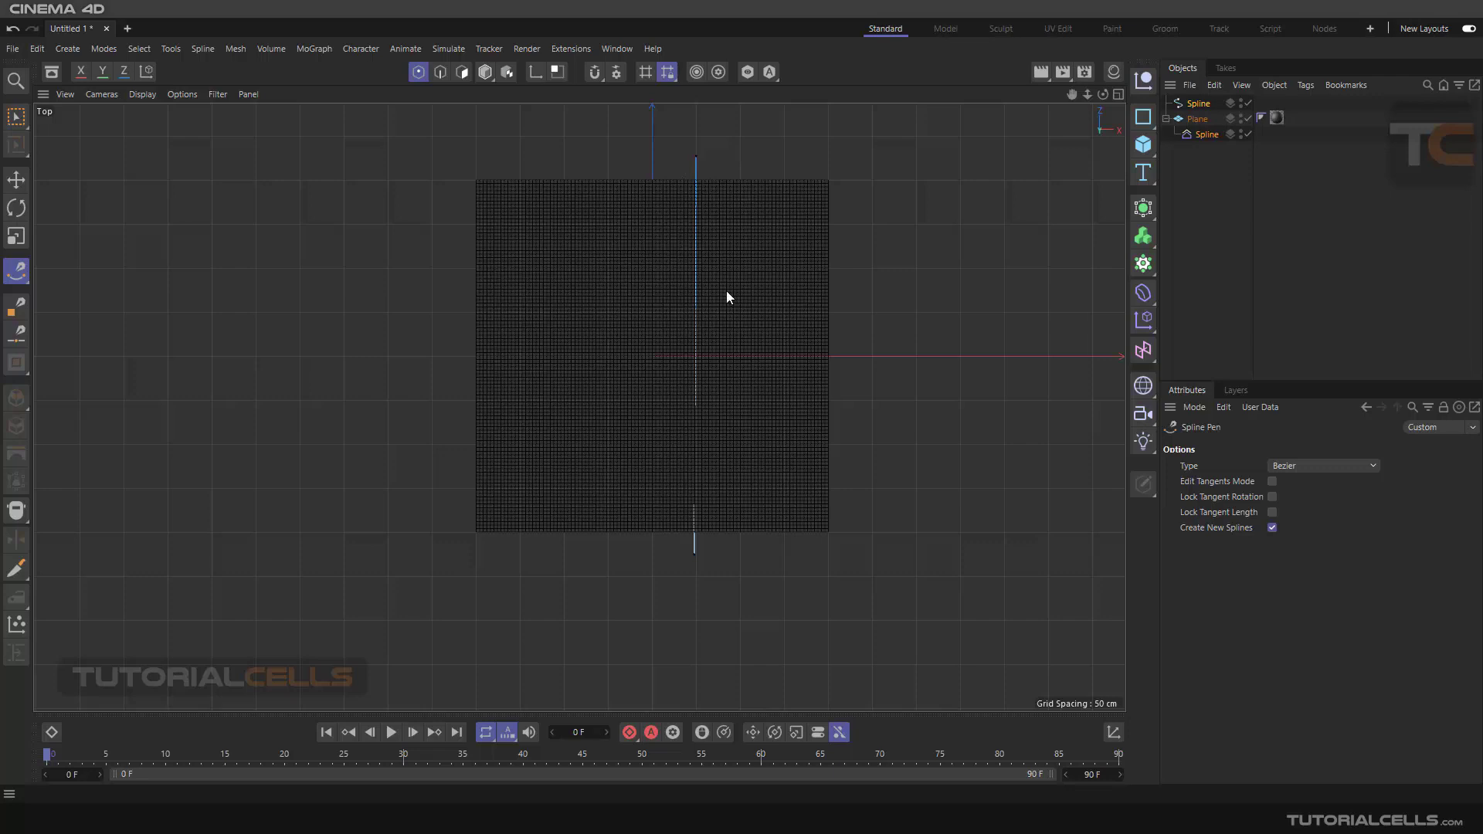
middle_click(618, 344)
middle_click(451, 286)
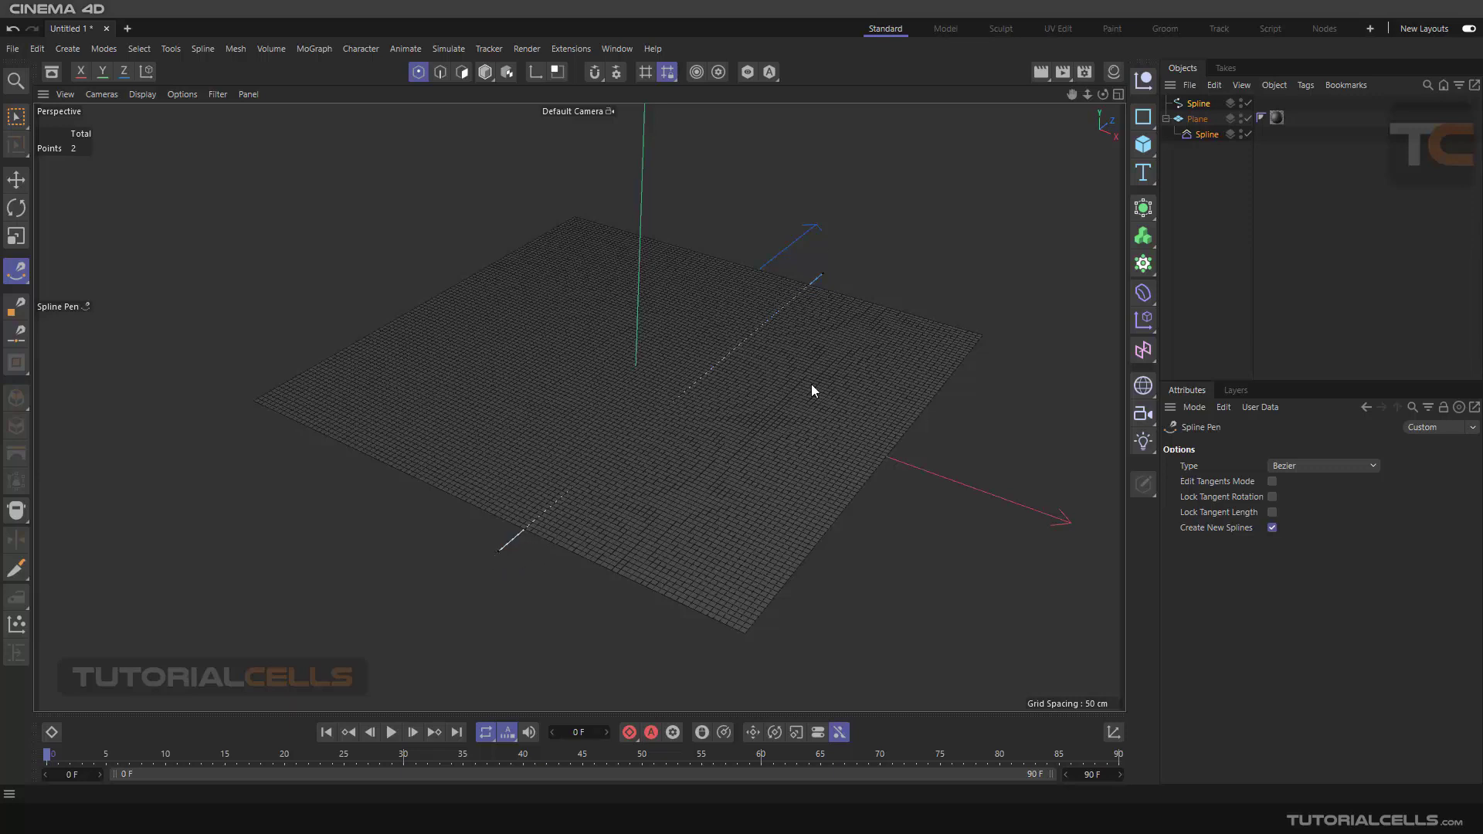
alt+drag(808, 368, 818, 314)
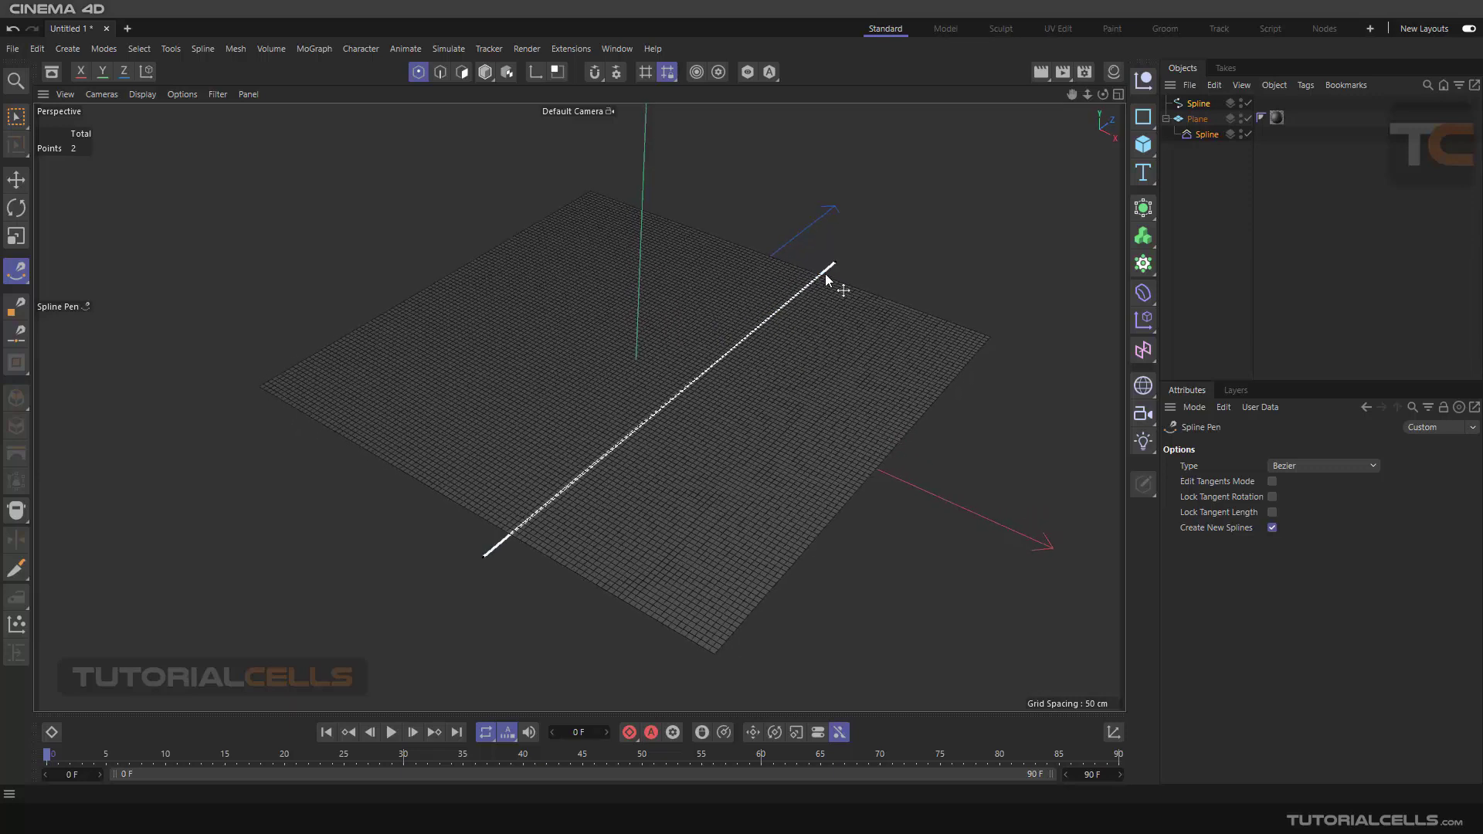
- Try moving the straight spline's near end point along Z, and put it back
click(19, 181)
click(485, 559)
drag(487, 561, 576, 498)
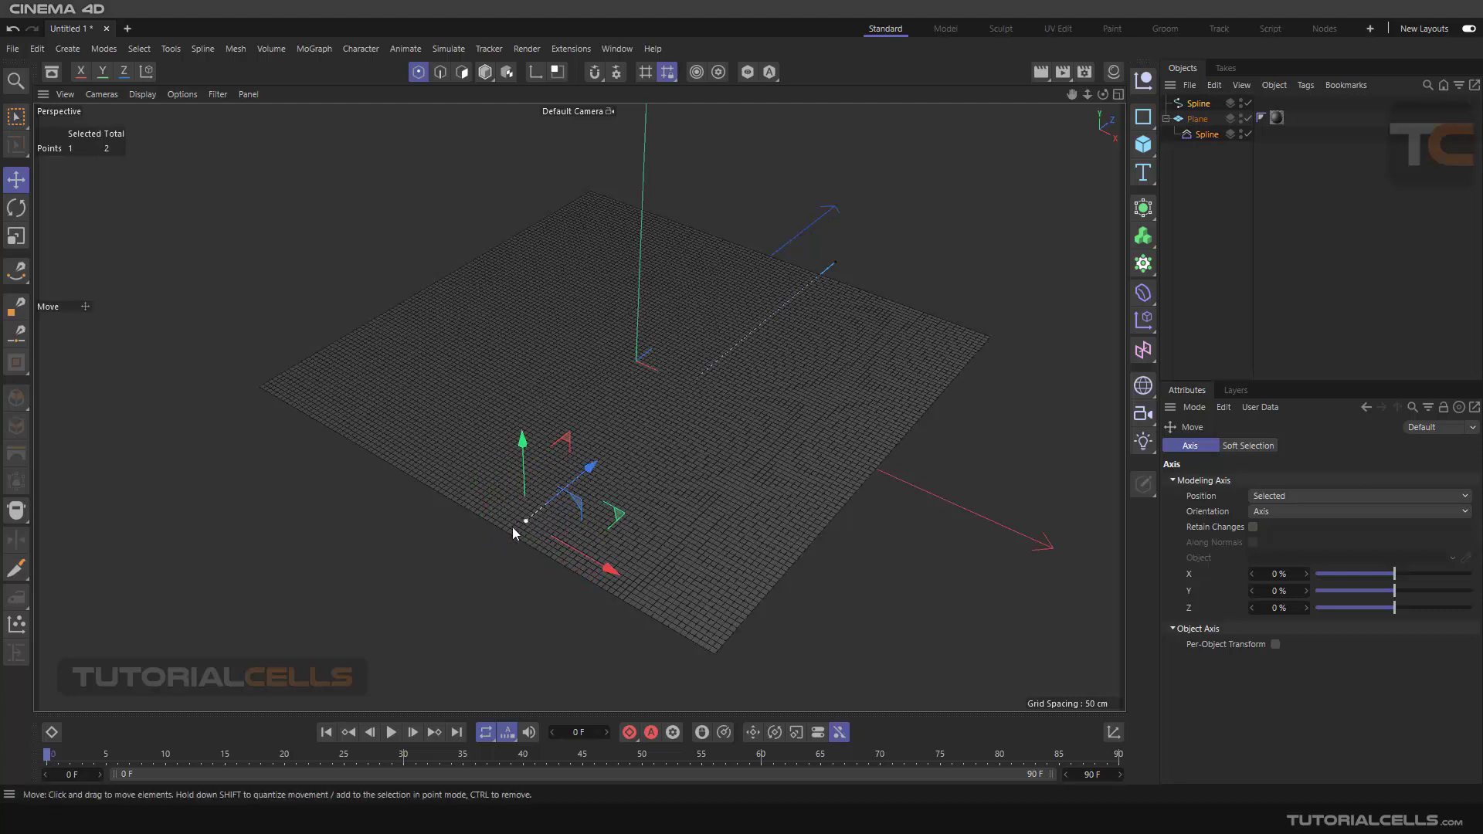
drag(584, 475, 531, 522)
click(475, 535)
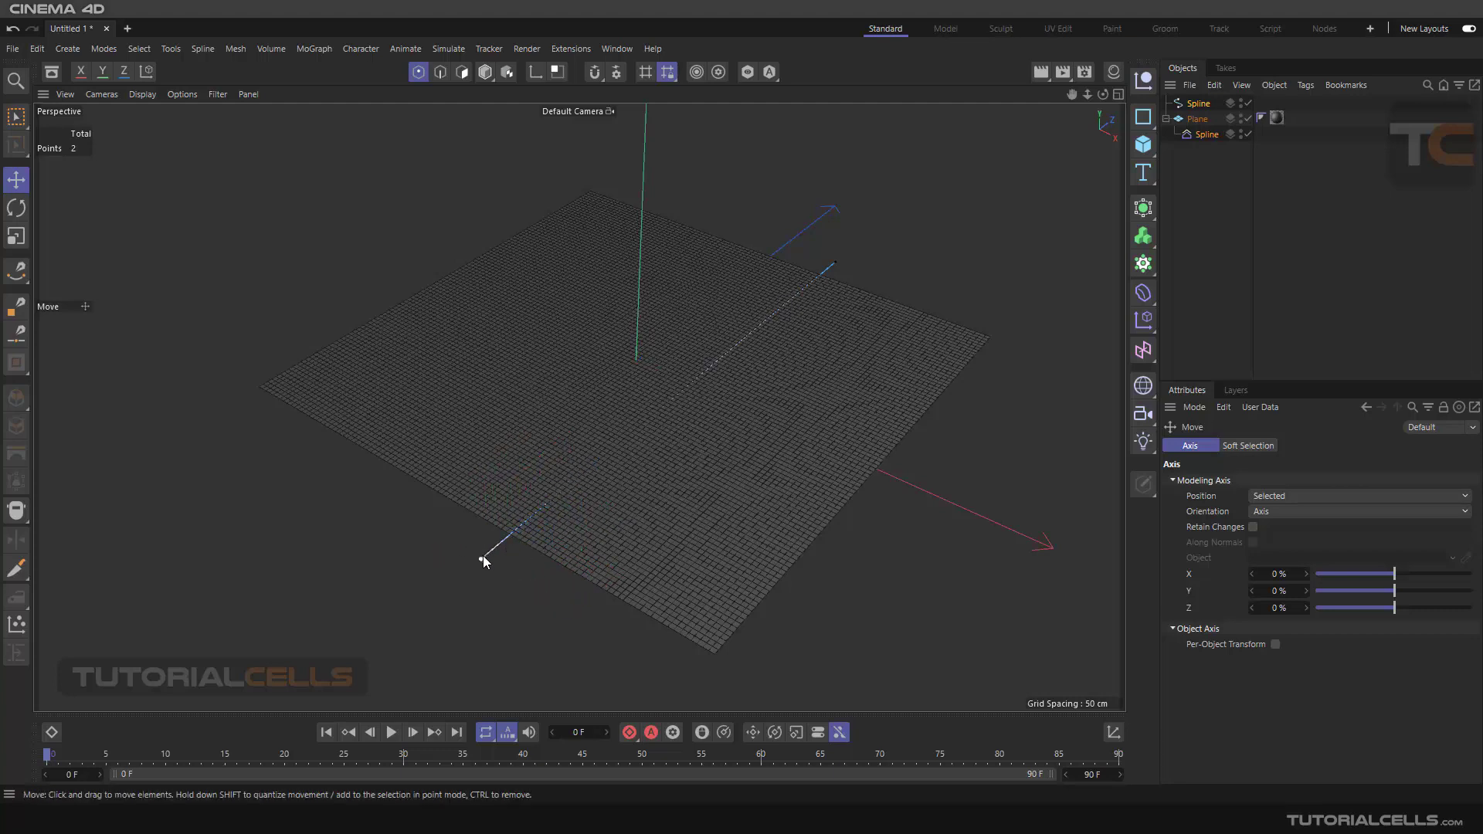
- Draw a wavy Bezier spline above the plane in the right view, spanning its full length, and return to the perspective view
alt+drag(747, 337, 743, 368)
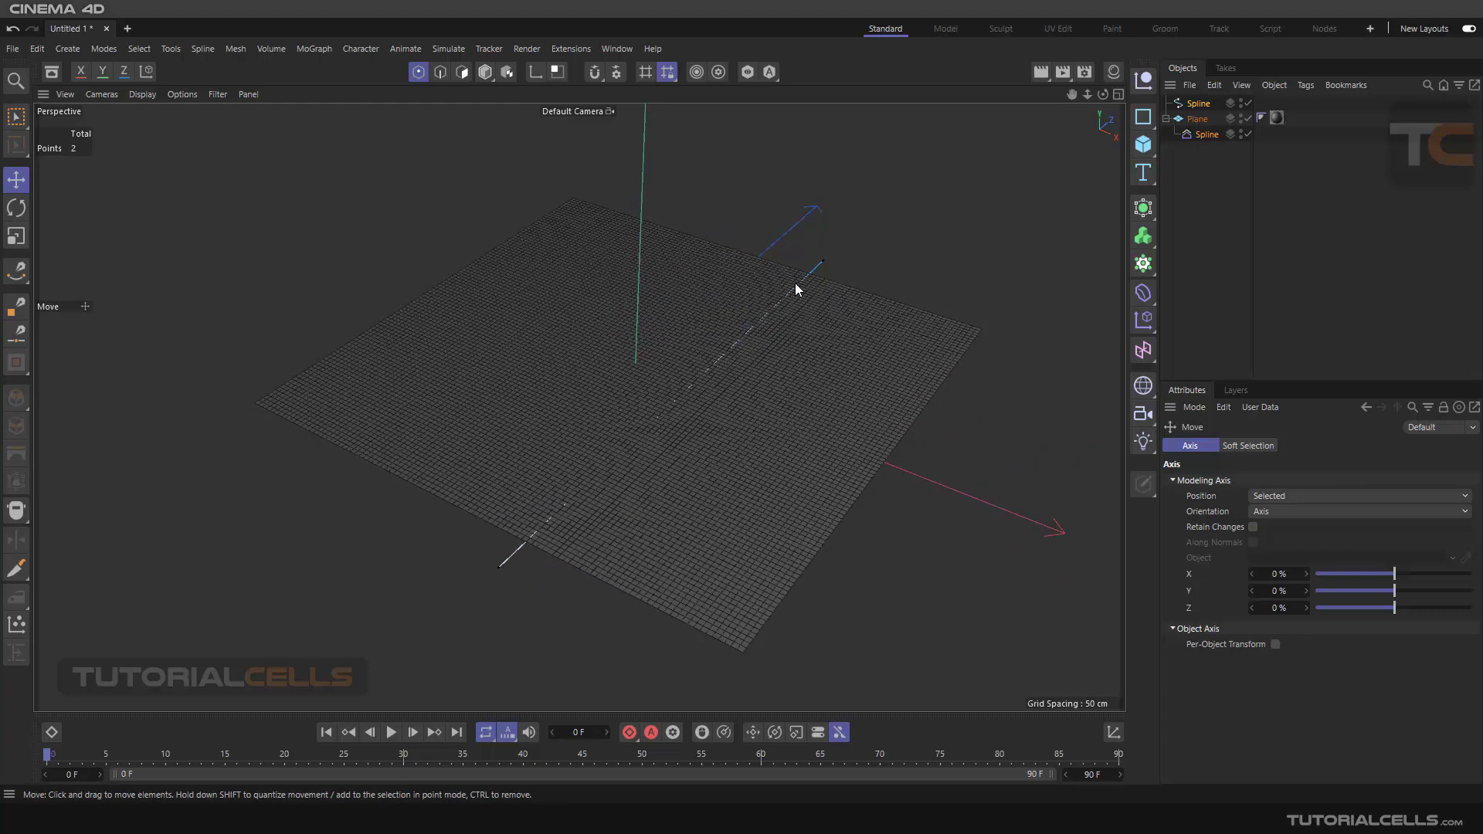
middle_click(473, 542)
middle_click(344, 503)
scroll(635, 365, up, 2)
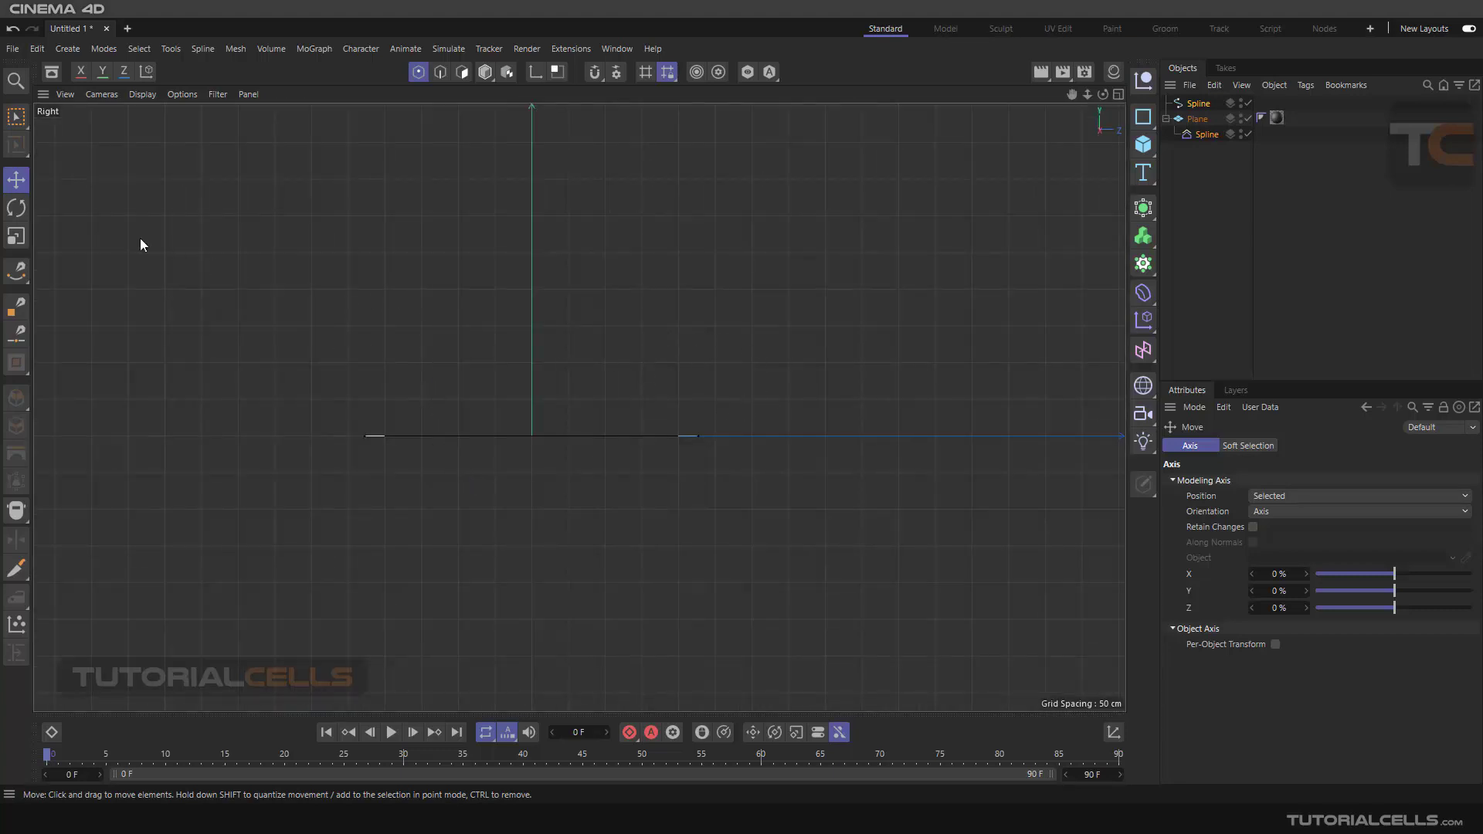
click(16, 270)
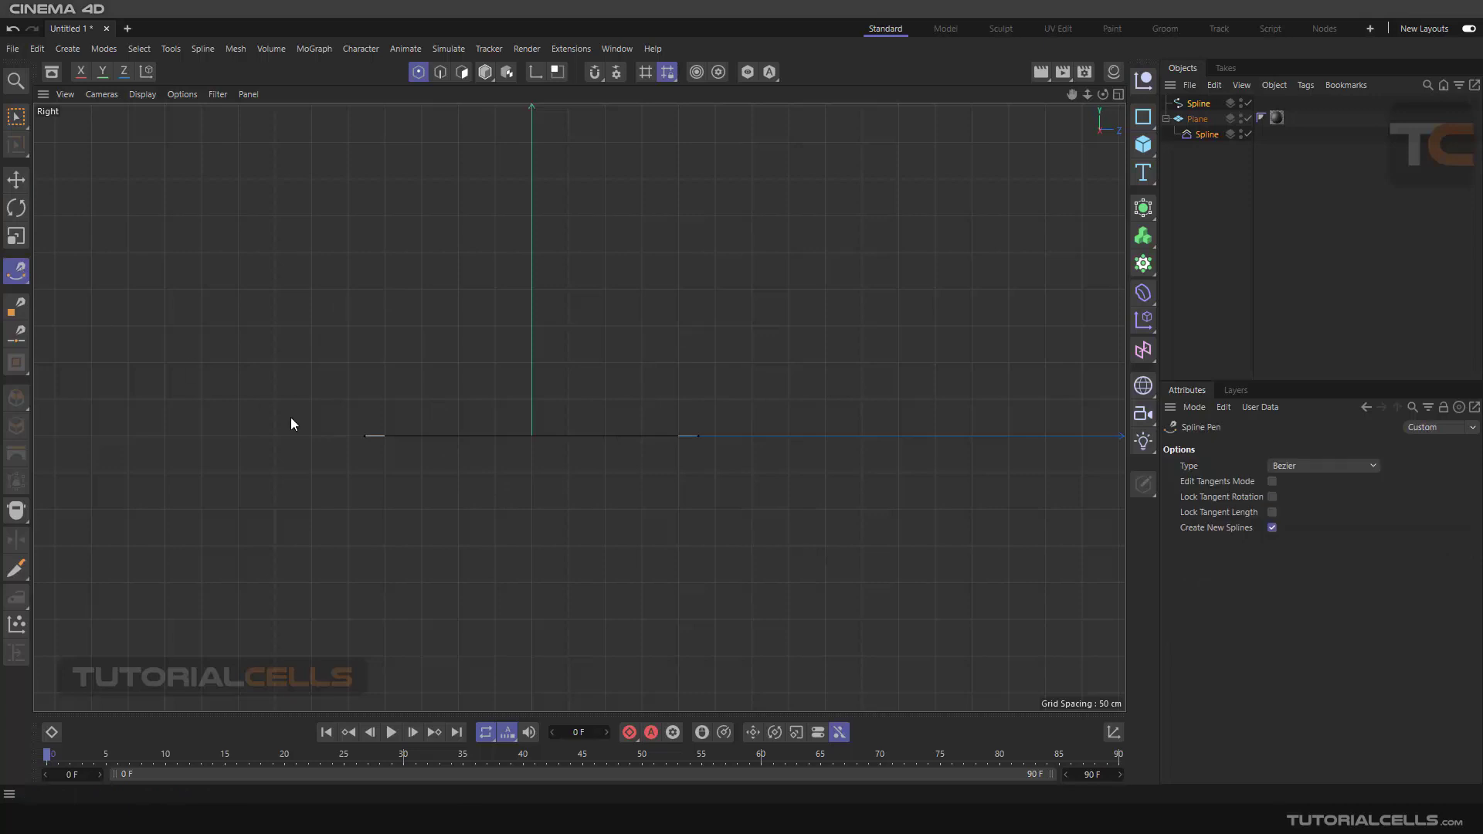
click(339, 350)
drag(427, 380, 519, 413)
drag(602, 359, 615, 360)
drag(705, 385, 728, 409)
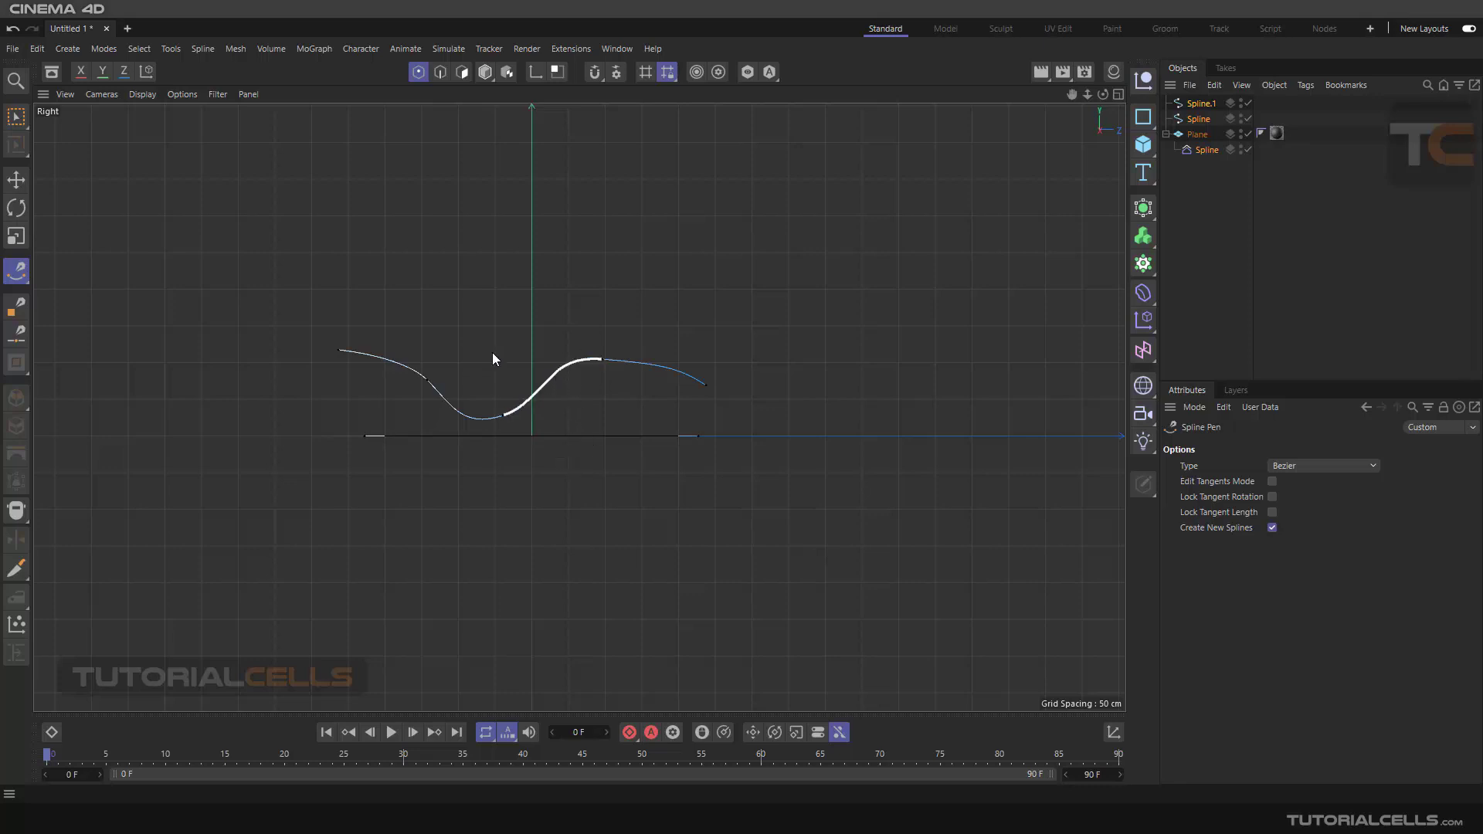
key(e)
middle_click(418, 259)
middle_click(424, 258)
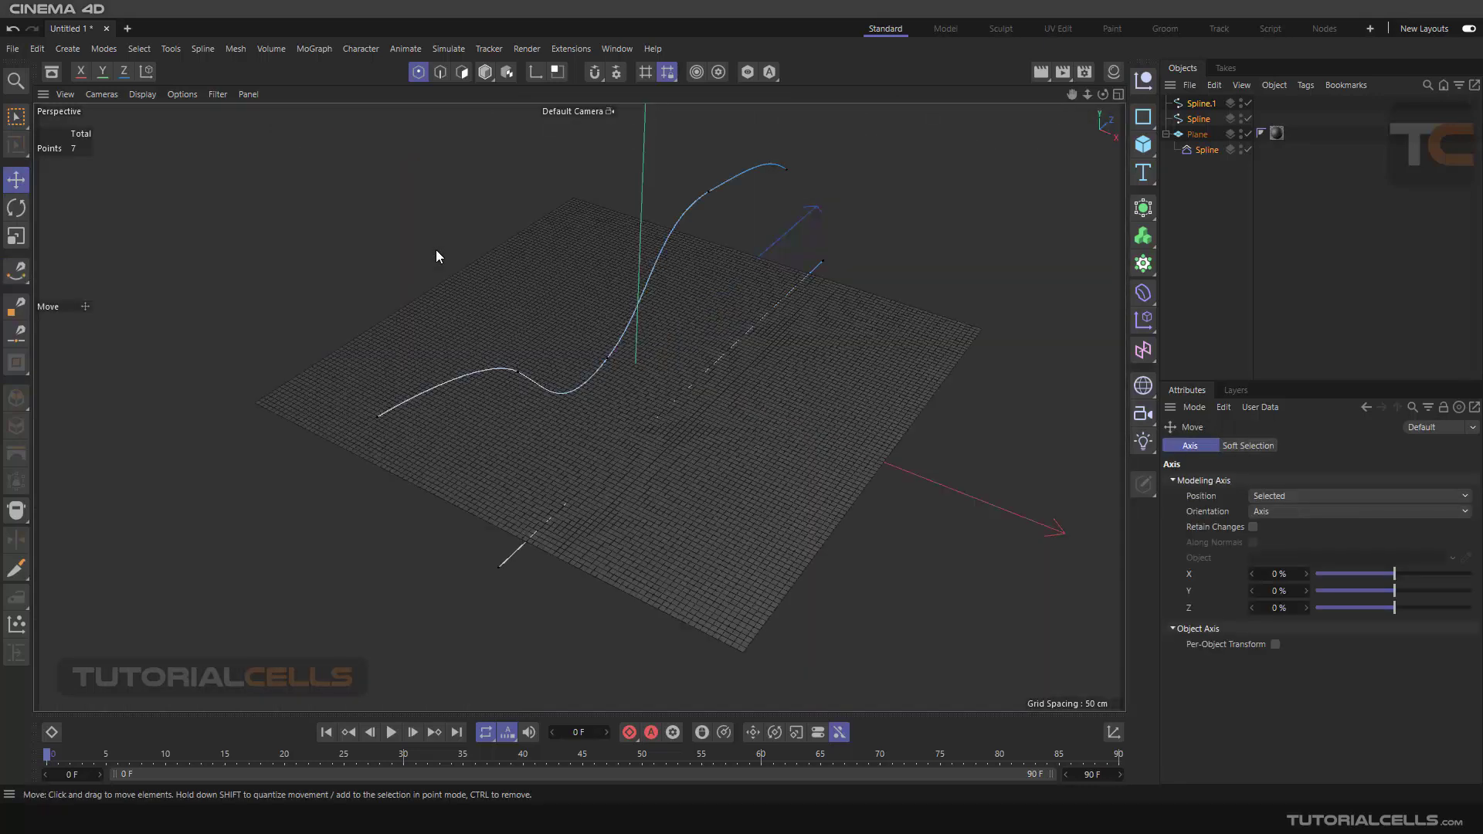
- Switch to model mode and move the wavy spline along X so it lies above the straight spline
alt+drag(618, 347, 569, 241)
click(485, 73)
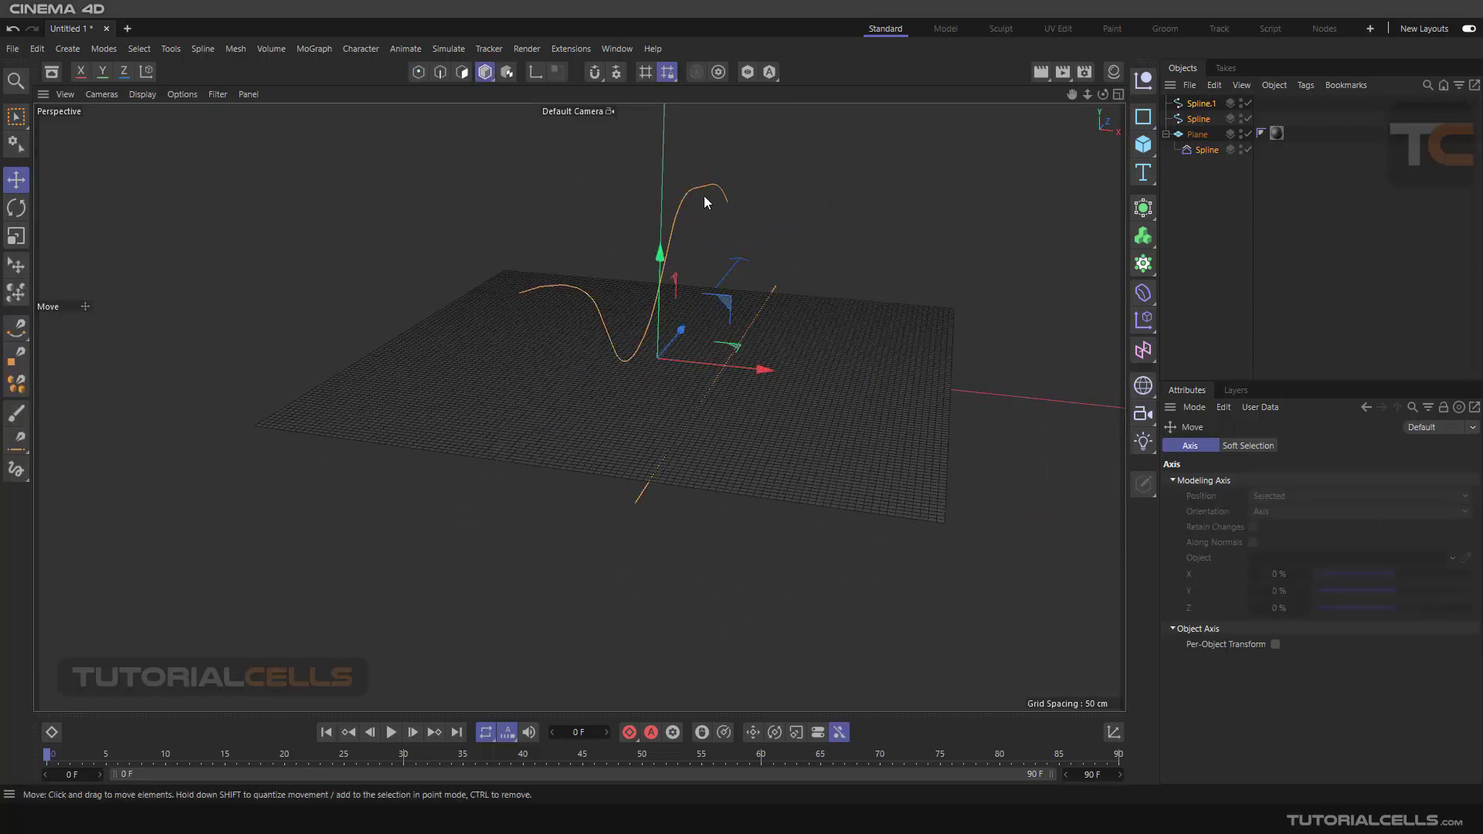
click(1199, 104)
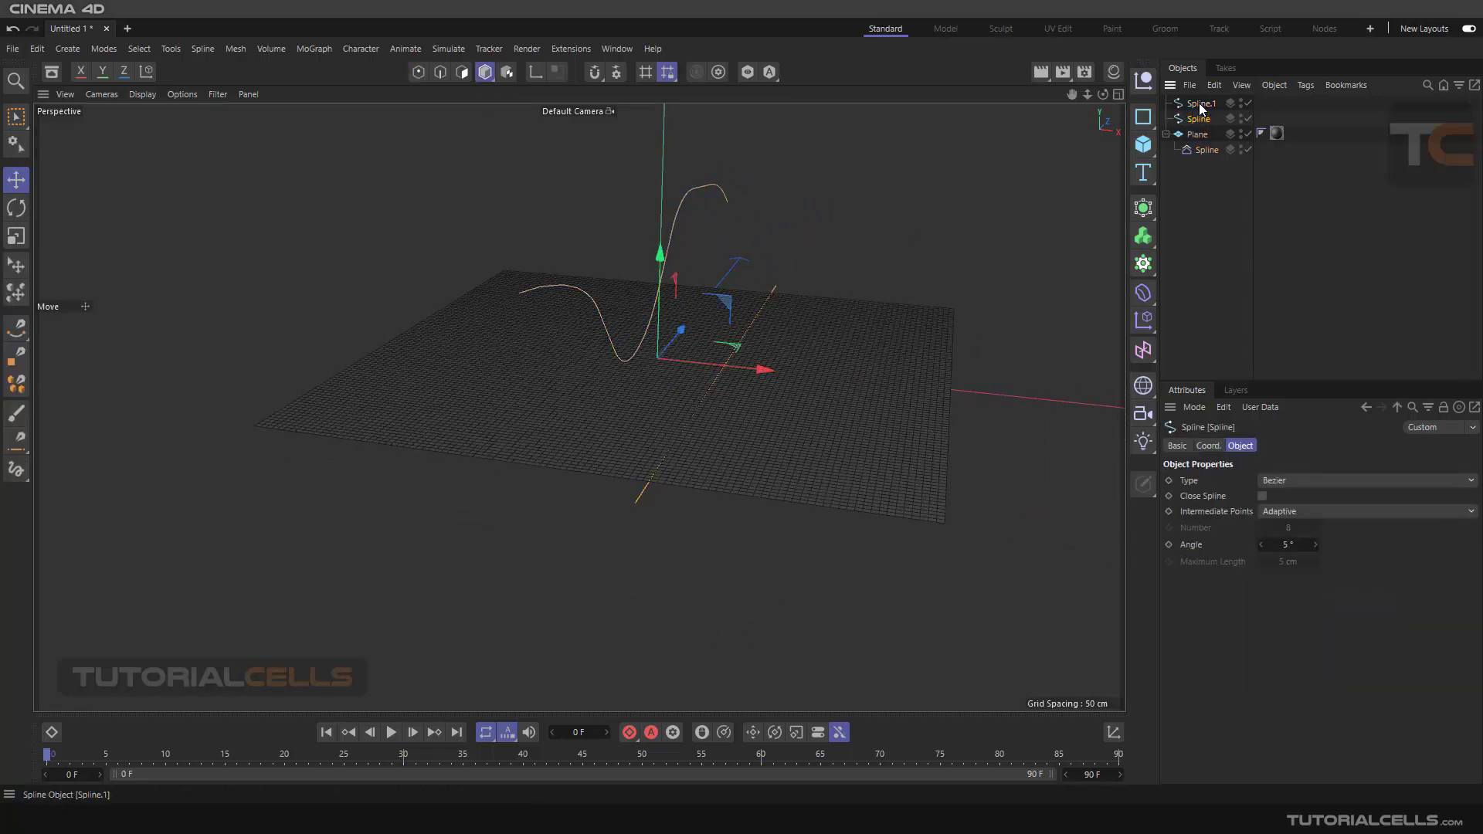
alt+drag(781, 358, 791, 400)
mouse_move(697, 369)
alt+mouse_down()
mouse_move(749, 354)
mouse_move(700, 385)
alt+mouse_up()
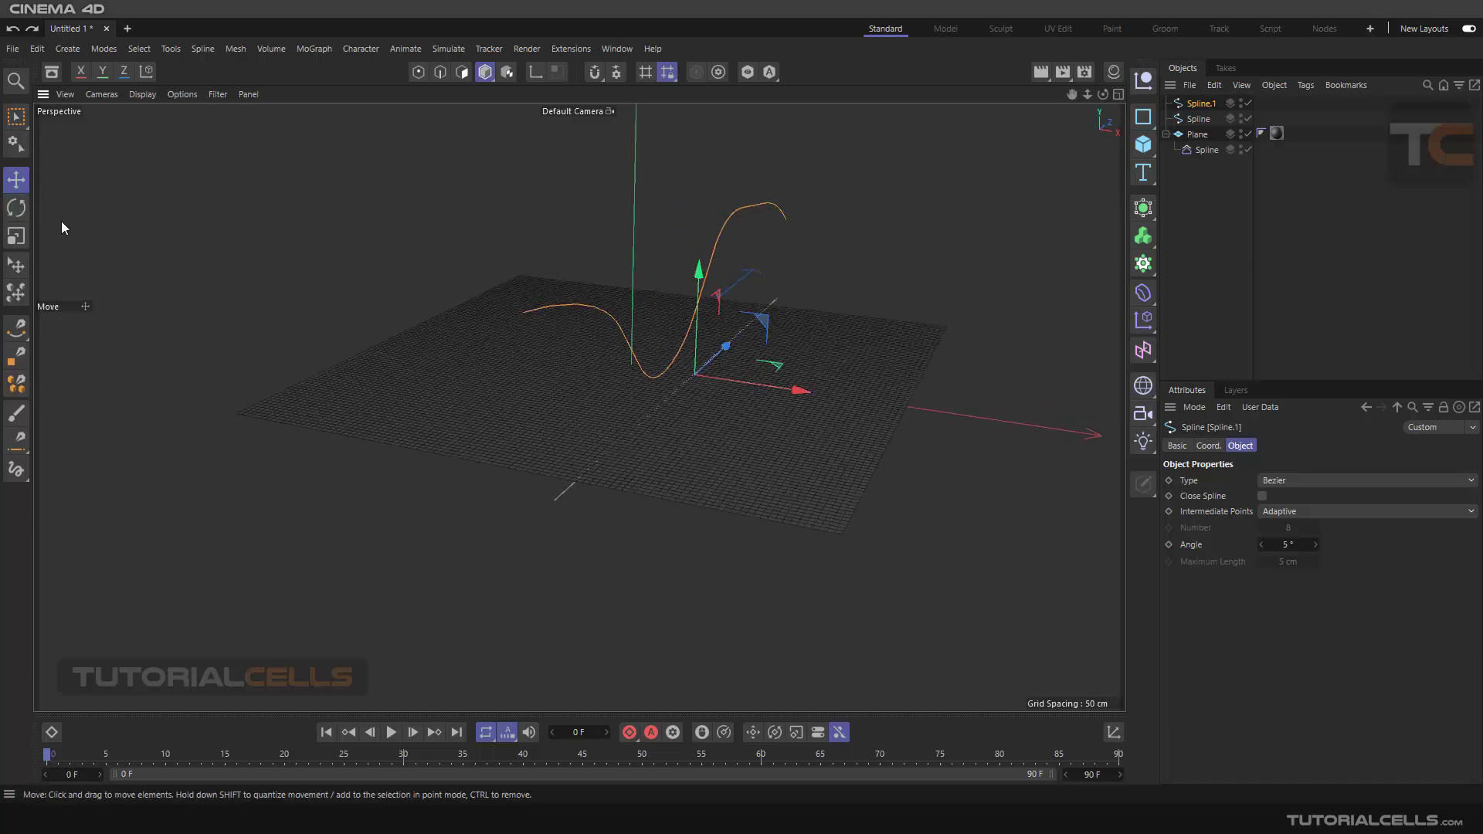
- Try rotating the wavy spline and undo the rotation
click(16, 207)
drag(688, 395, 641, 381)
key(ctrl+z)
- Examine the points of the straight and wavy splines together in point mode, and return to model mode
alt+drag(757, 368, 777, 331)
ctrl+click(1187, 119)
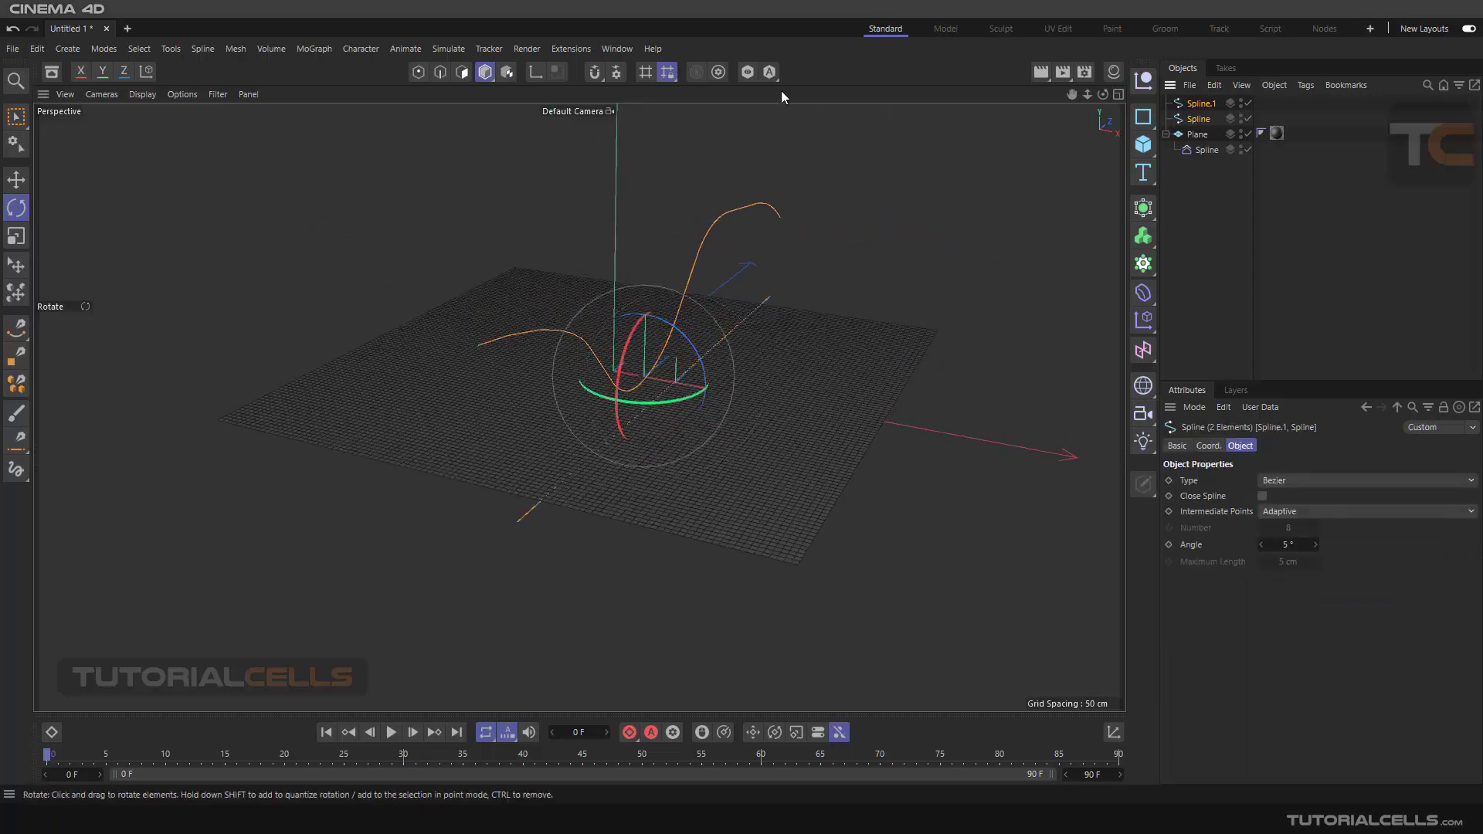
click(418, 72)
alt+drag(630, 322, 596, 363)
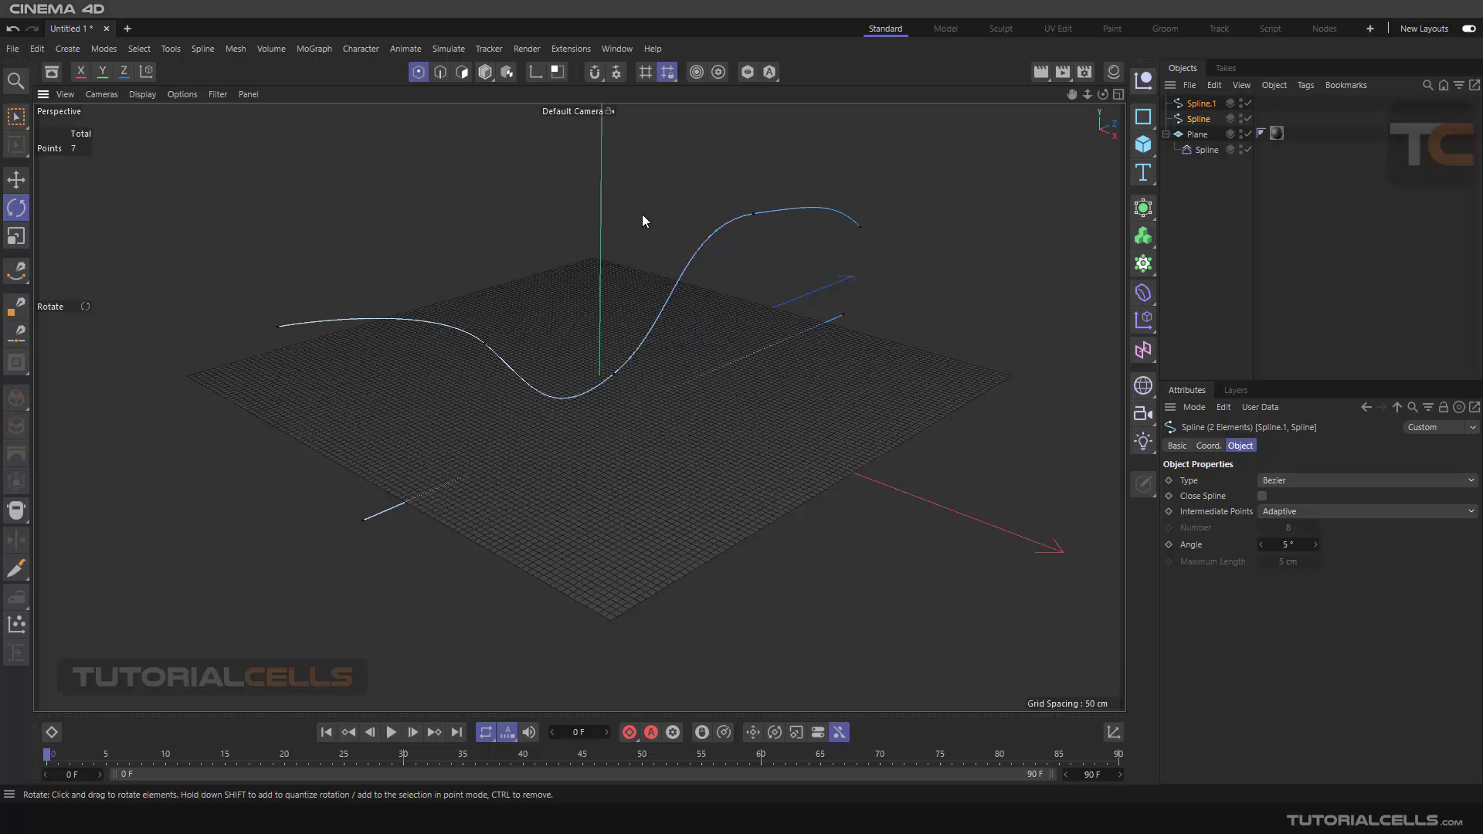
click(485, 72)
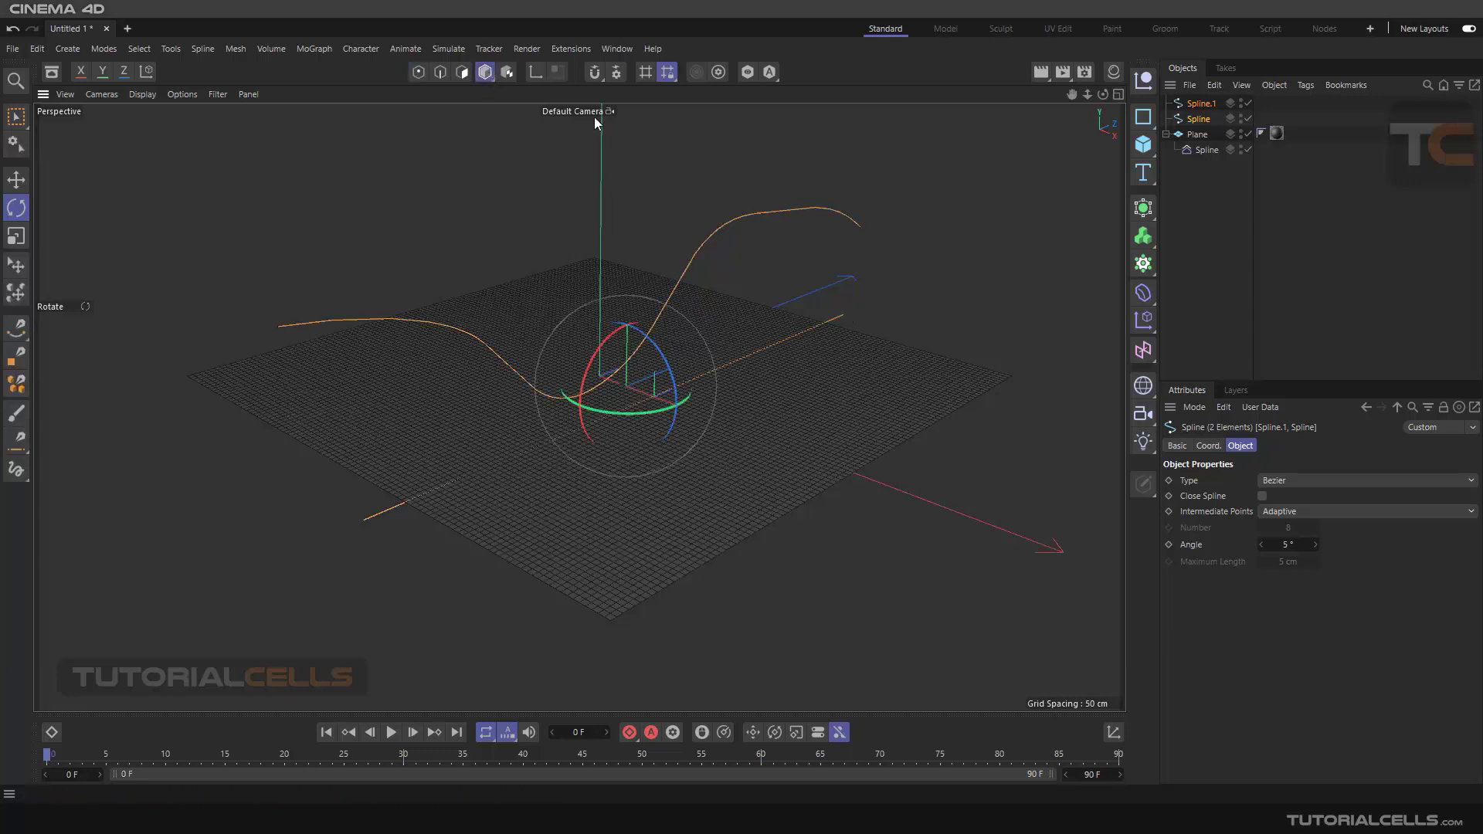
- Rename the straight spline as "orin"
click(1199, 149)
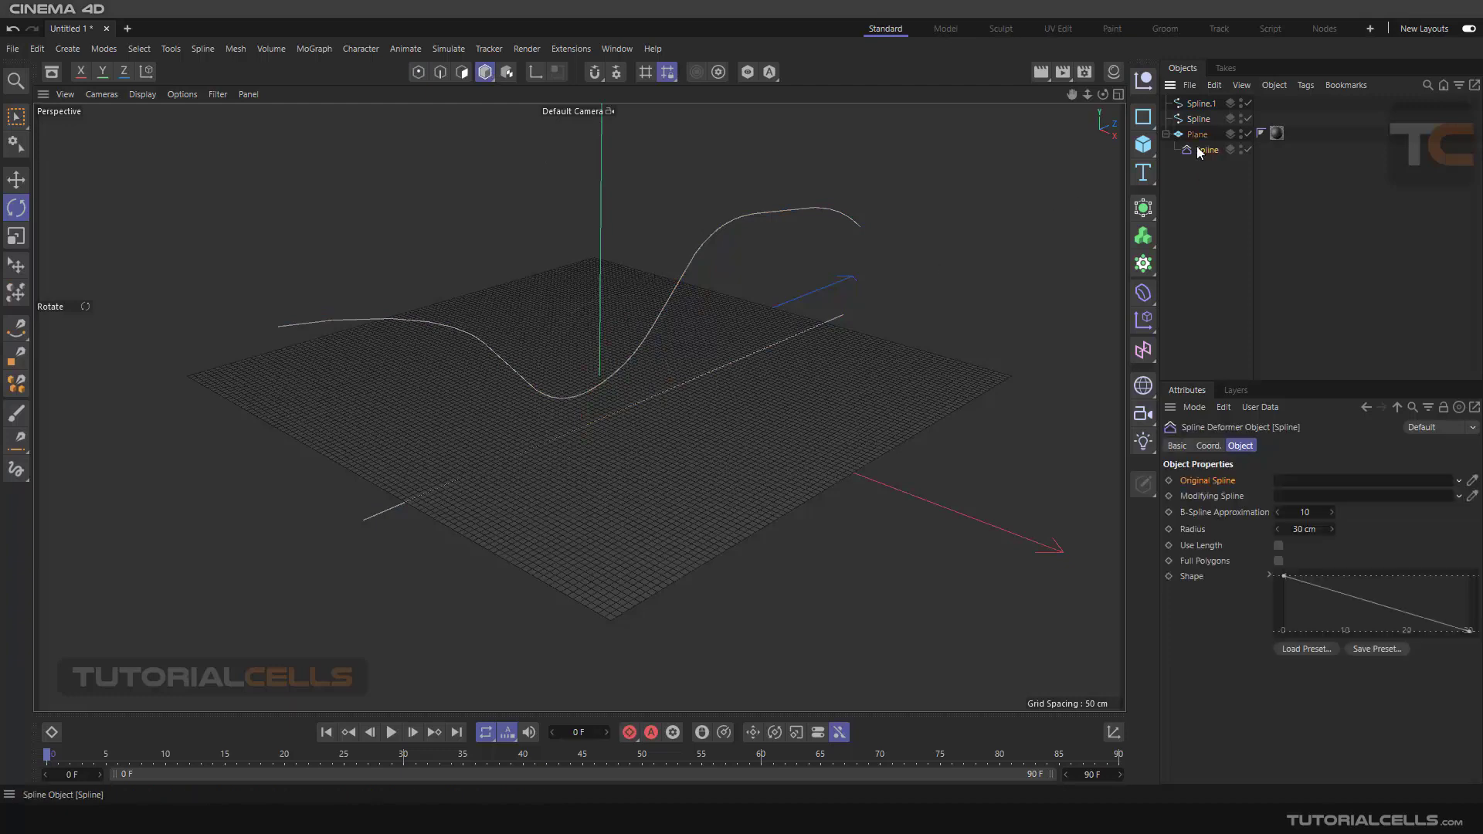
scroll(904, 321, down, 3)
scroll(907, 329, down, 1)
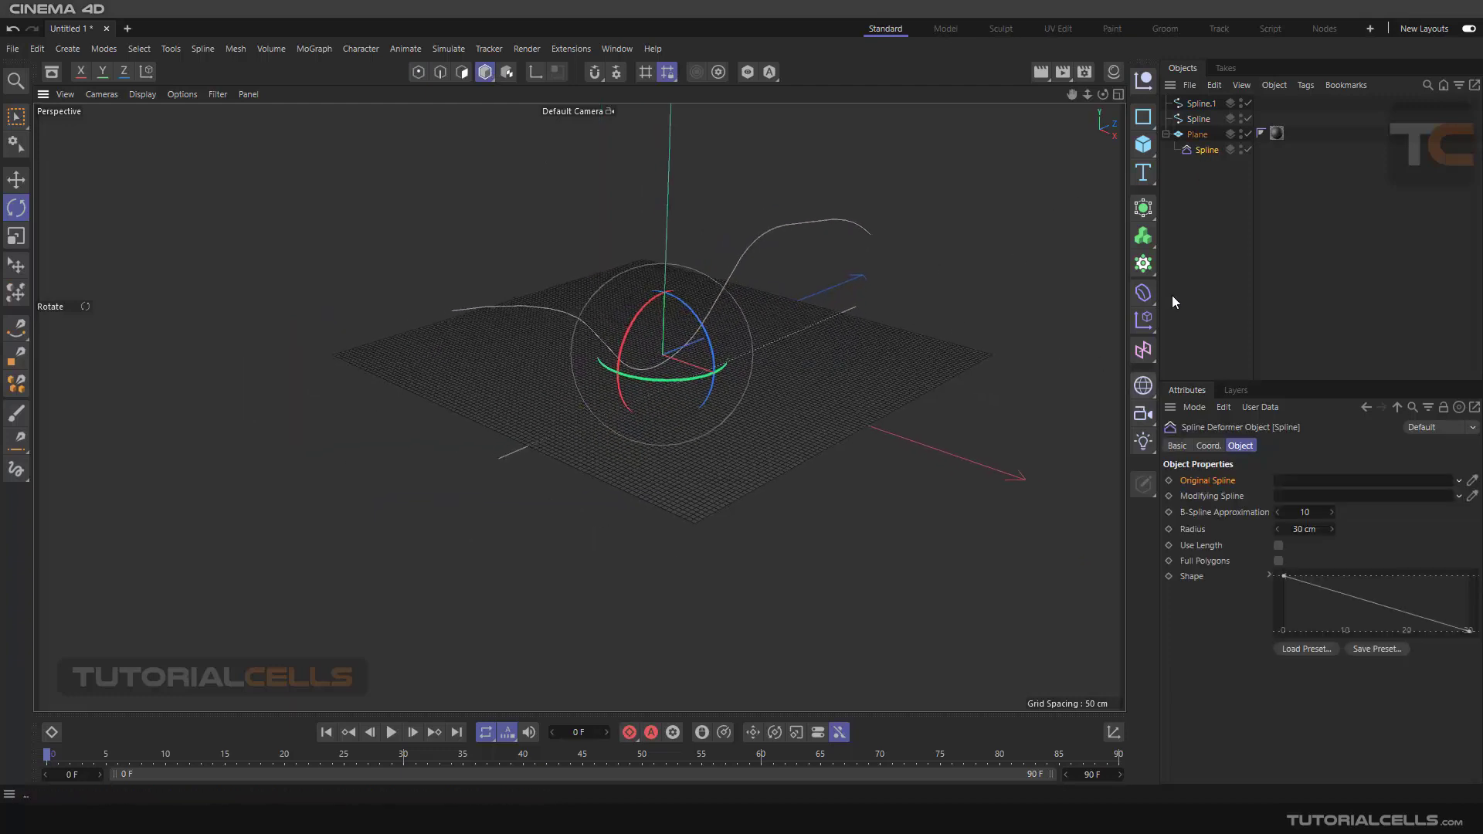
click(1199, 119)
double_click(1200, 119)
text(or)
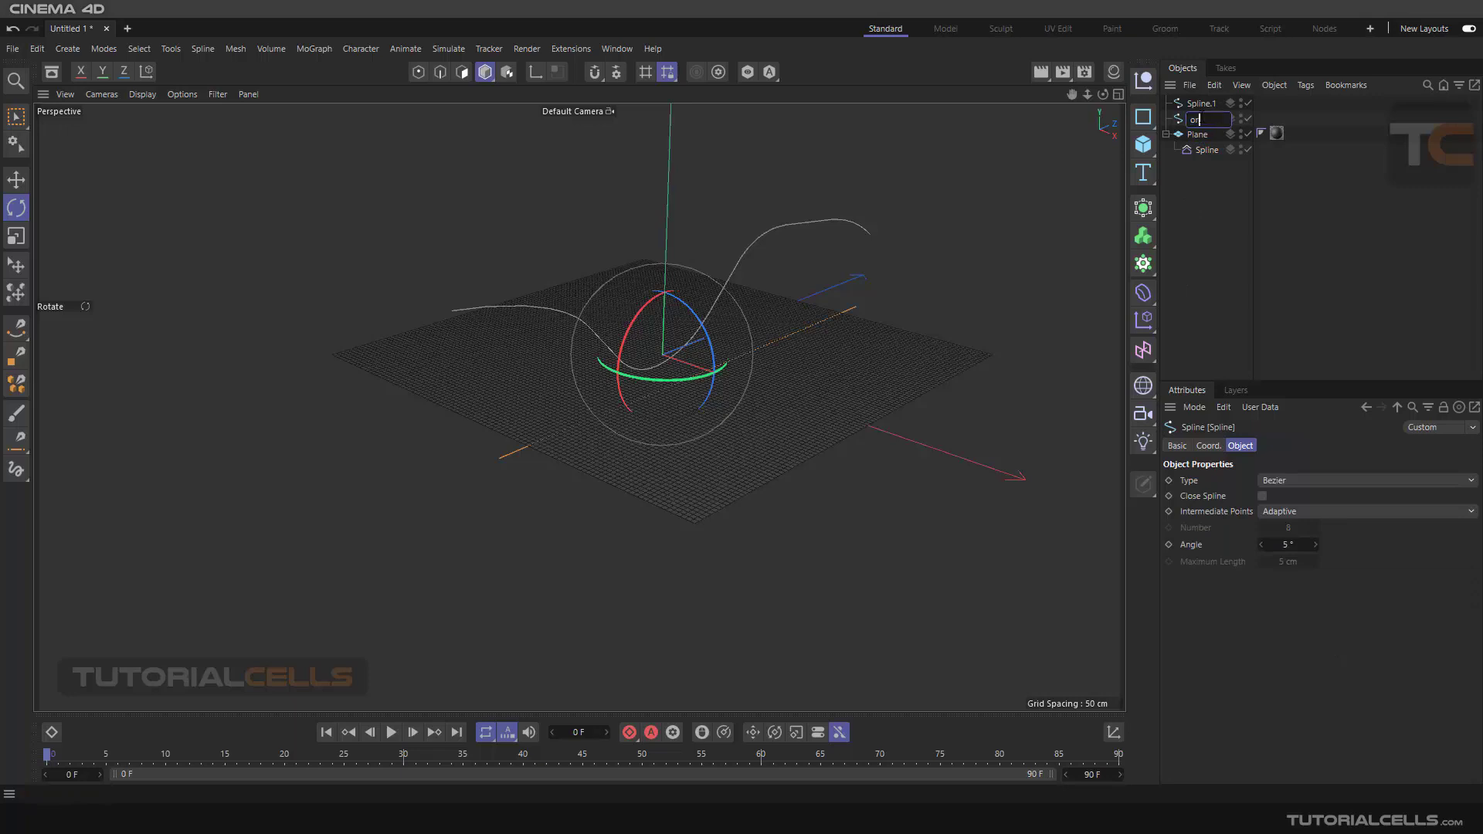
text(in)
key(Return)
- Rename the wavy spline as "mod"
double_click(1203, 104)
text(mod)
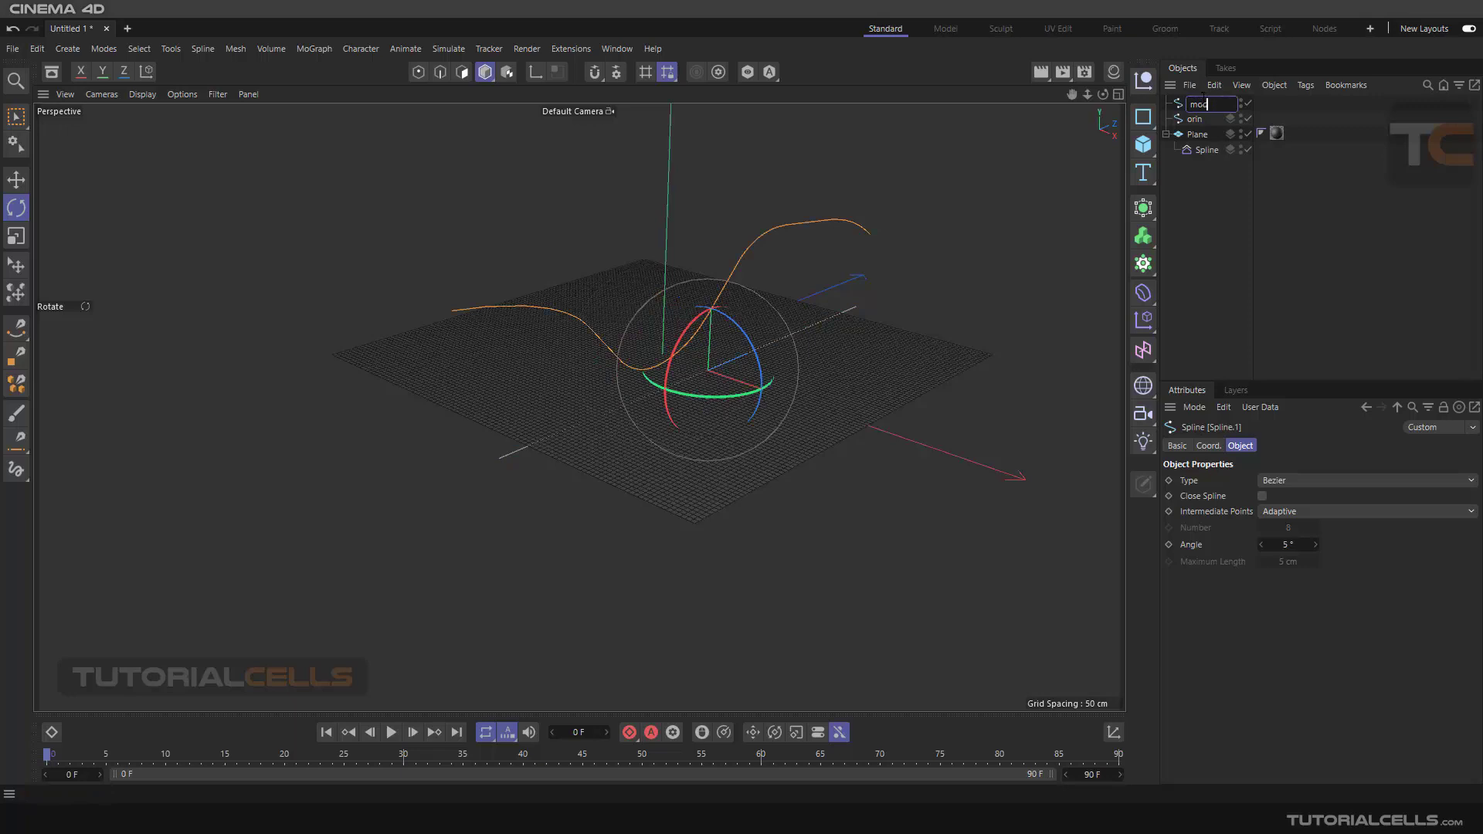
key(Return)
- Assign "orin" as the Original Spline and "mod" as the Modifying Spline of the Spline deformer
click(1197, 152)
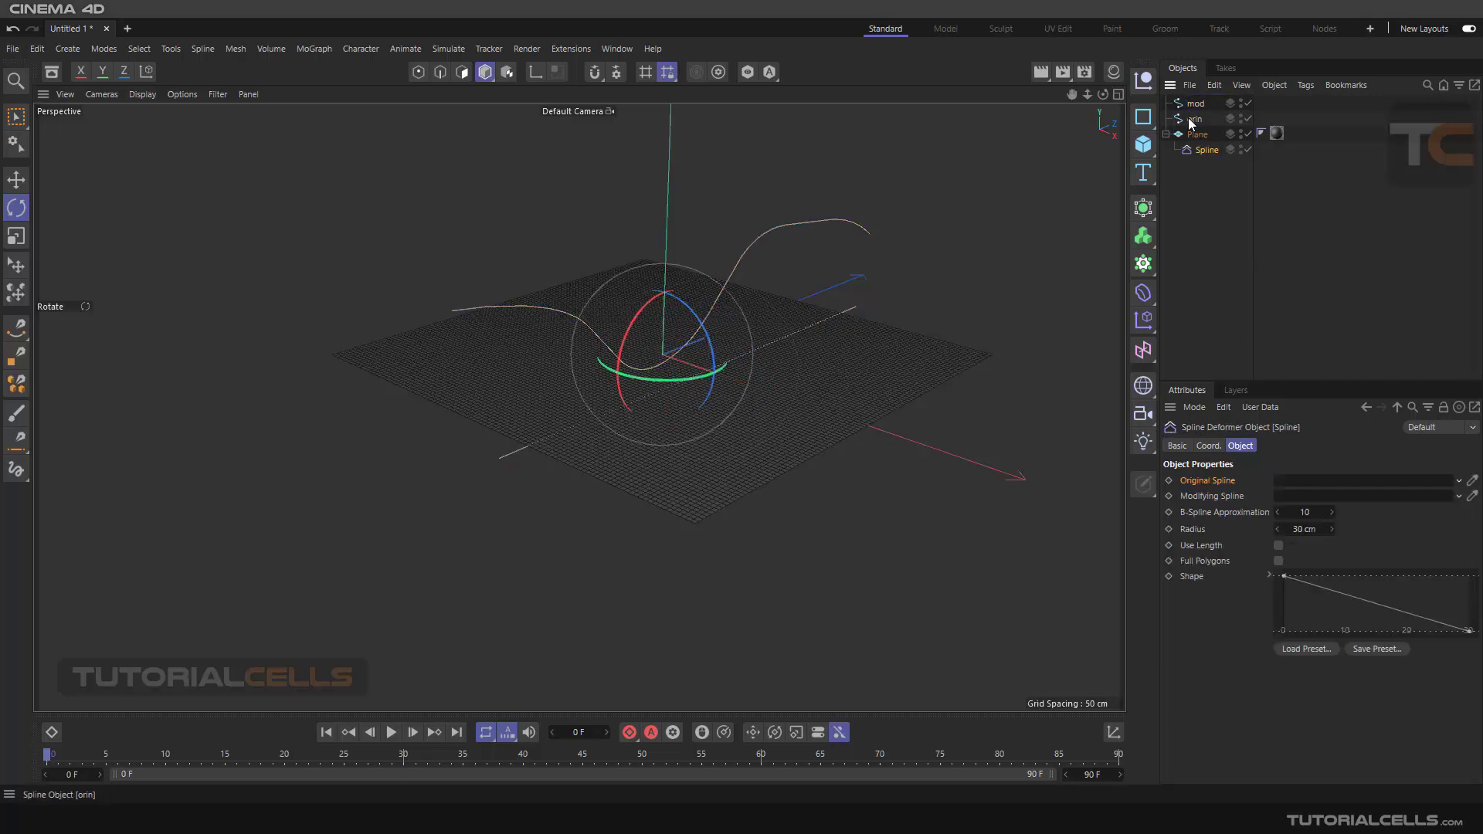
drag(1191, 121, 1284, 486)
drag(1195, 104, 1288, 489)
alt+drag(773, 332, 878, 253)
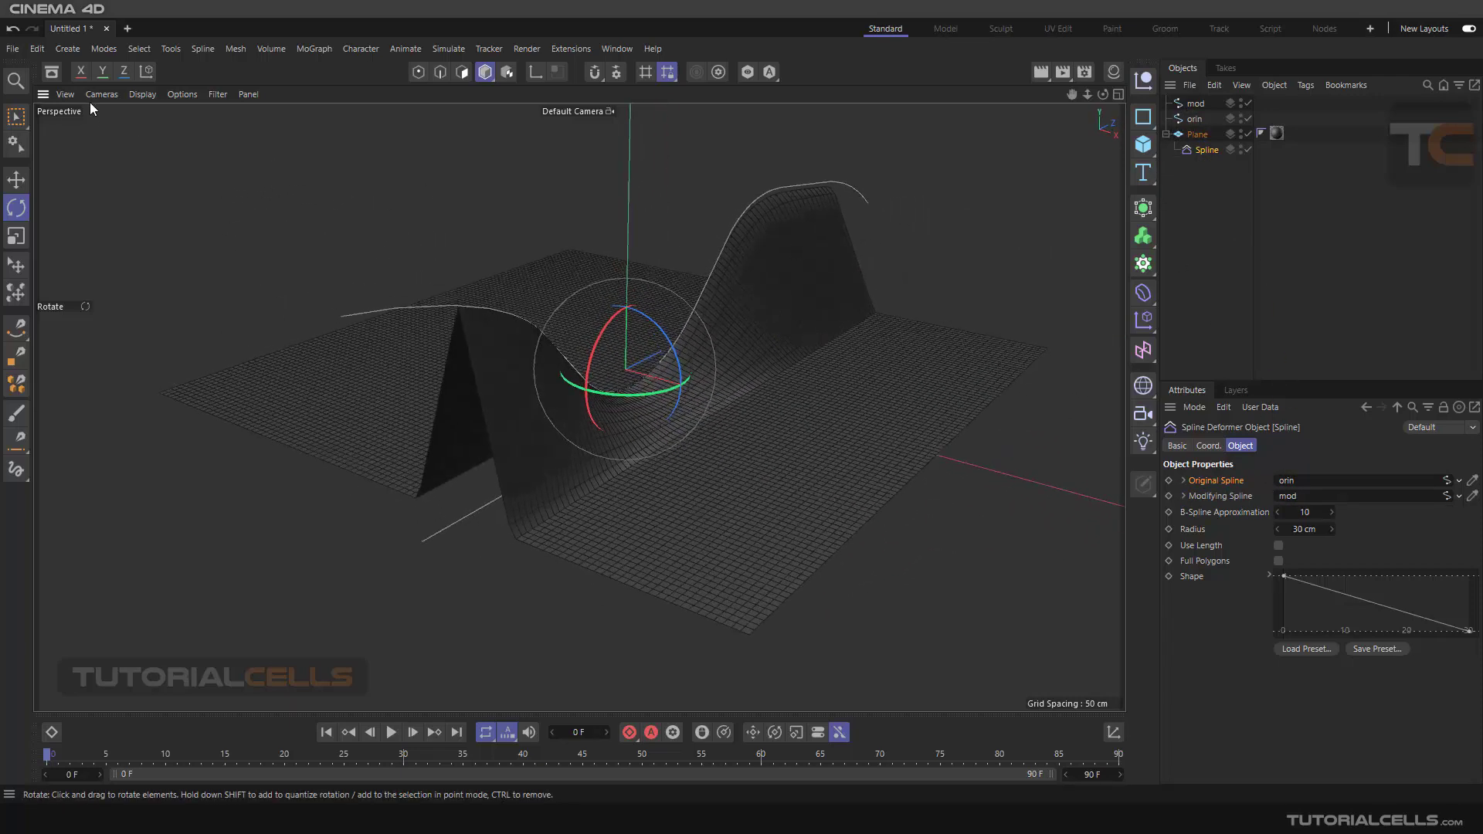
- Set the viewport display to Gouraud Shading without lines
click(142, 94)
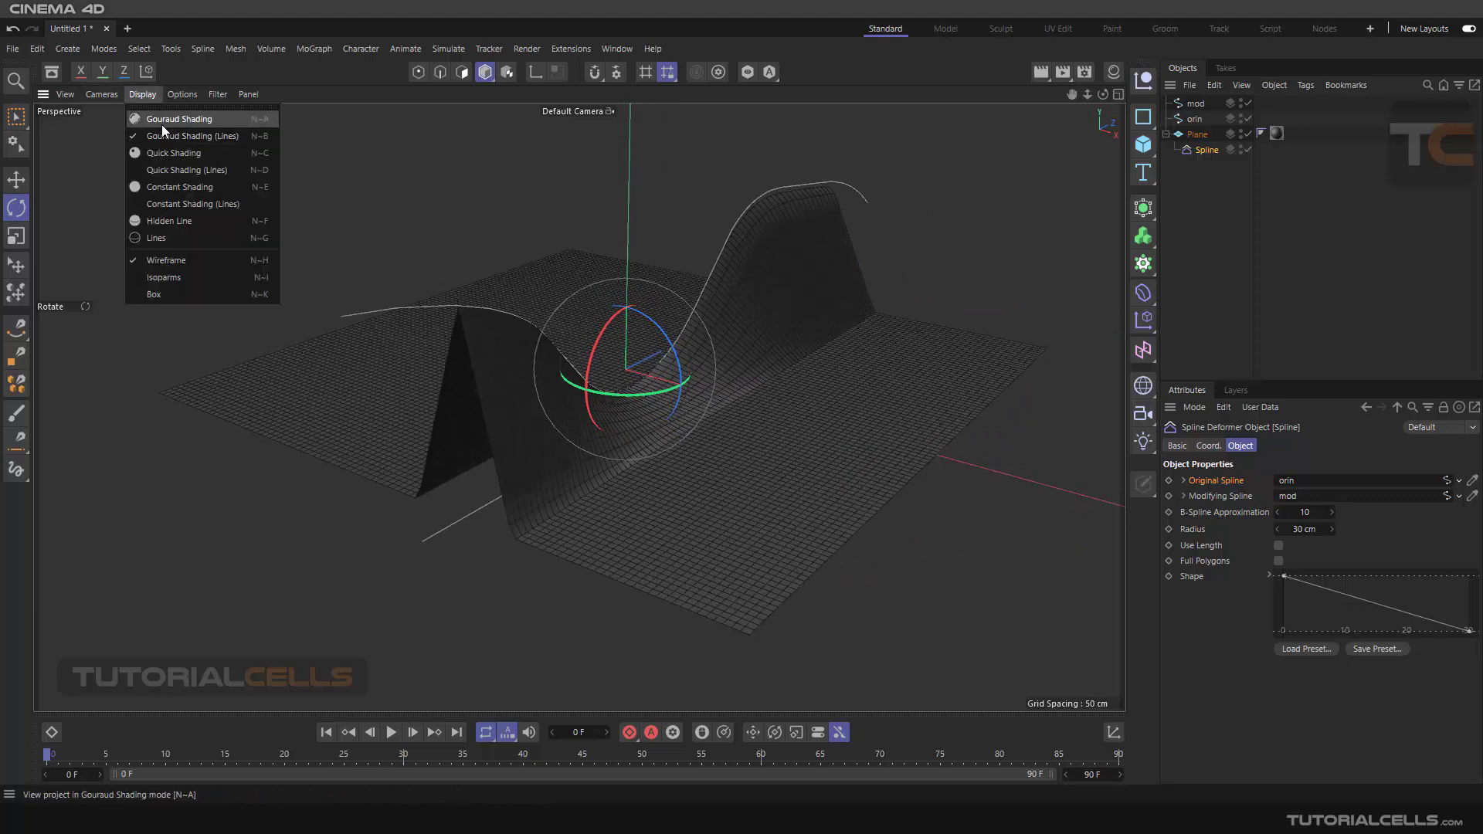
click(178, 119)
mouse_move(767, 416)
alt+mouse_down()
mouse_move(823, 374)
mouse_move(753, 448)
alt+mouse_up()
- Try raising the orin spline slightly along Y, and return it to its starting height
click(1194, 119)
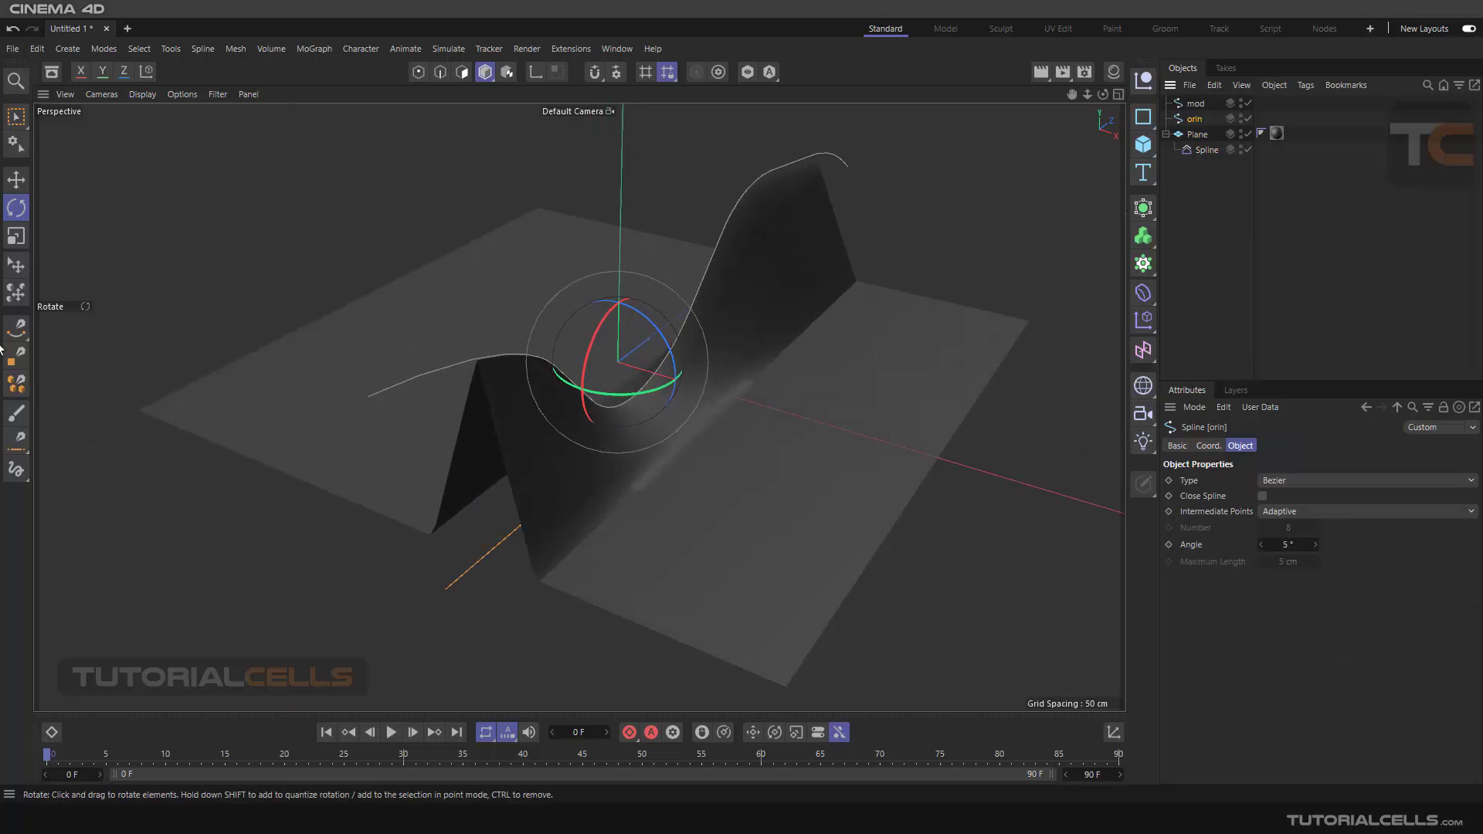
key(e)
alt+drag(503, 588, 523, 483)
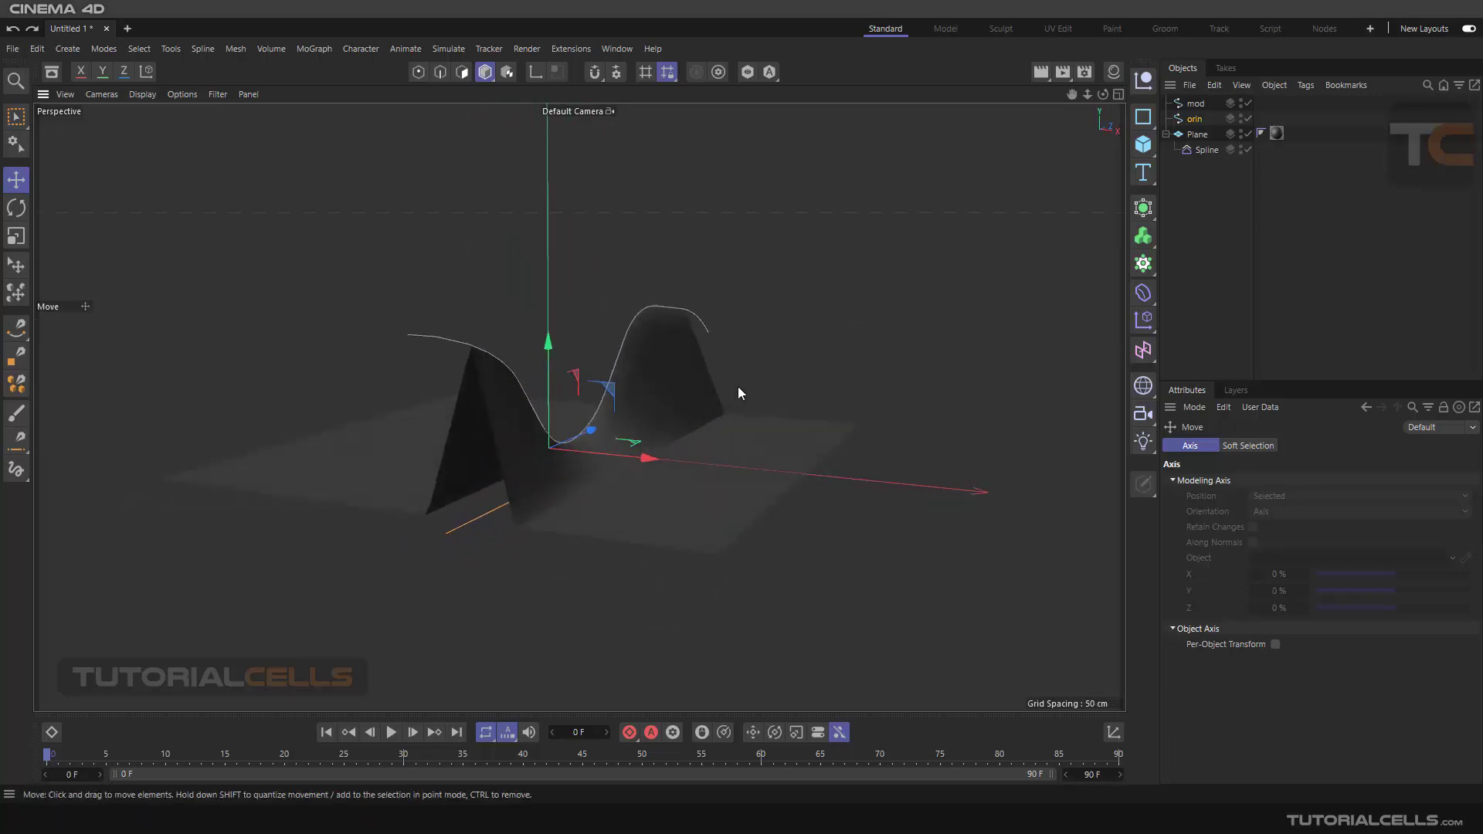
mouse_move(545, 356)
mouse_down()
mouse_move(554, 402)
mouse_move(562, 339)
mouse_up()
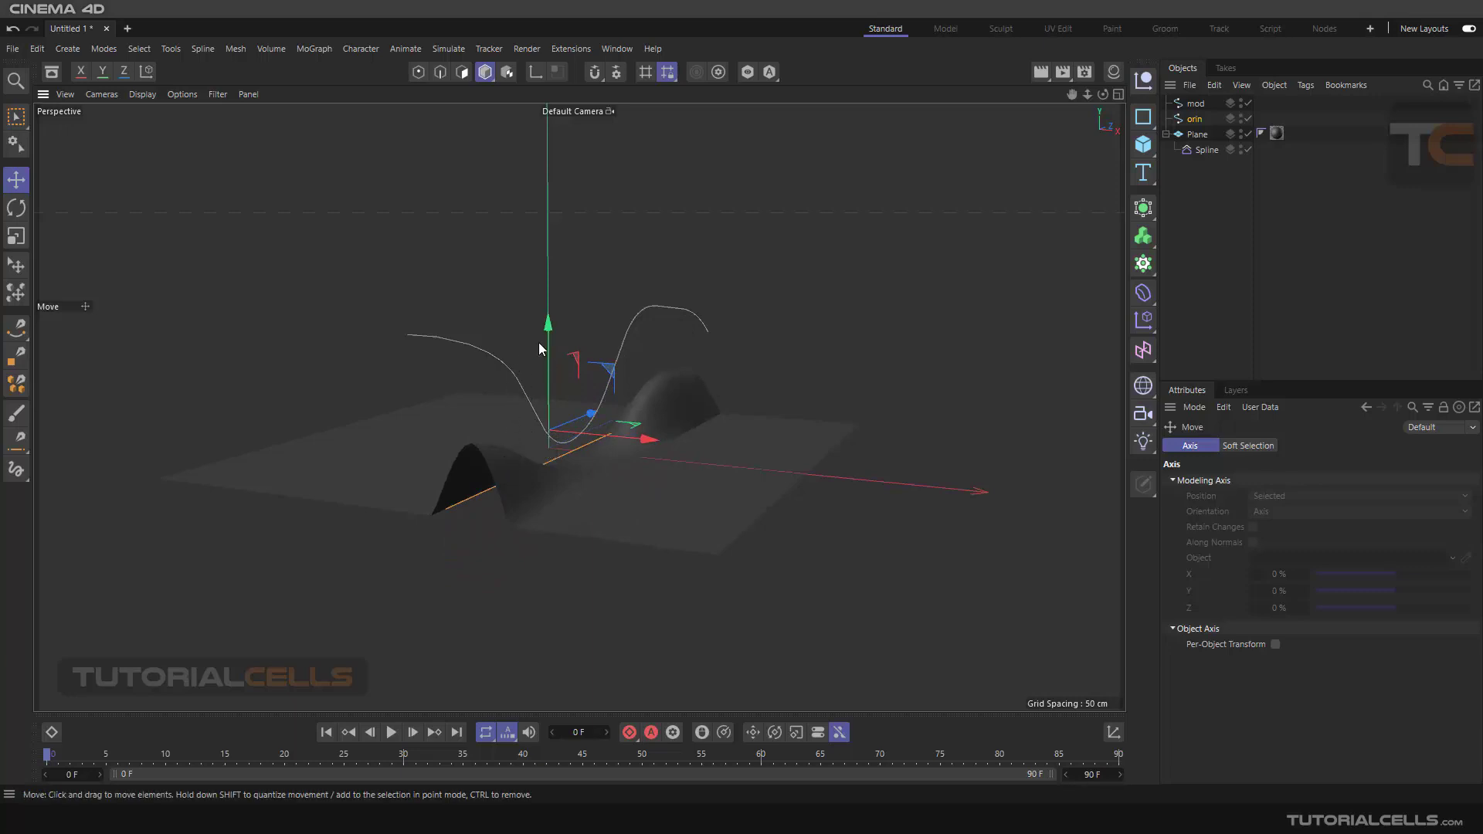
drag(549, 332, 545, 342)
drag(516, 466, 454, 507)
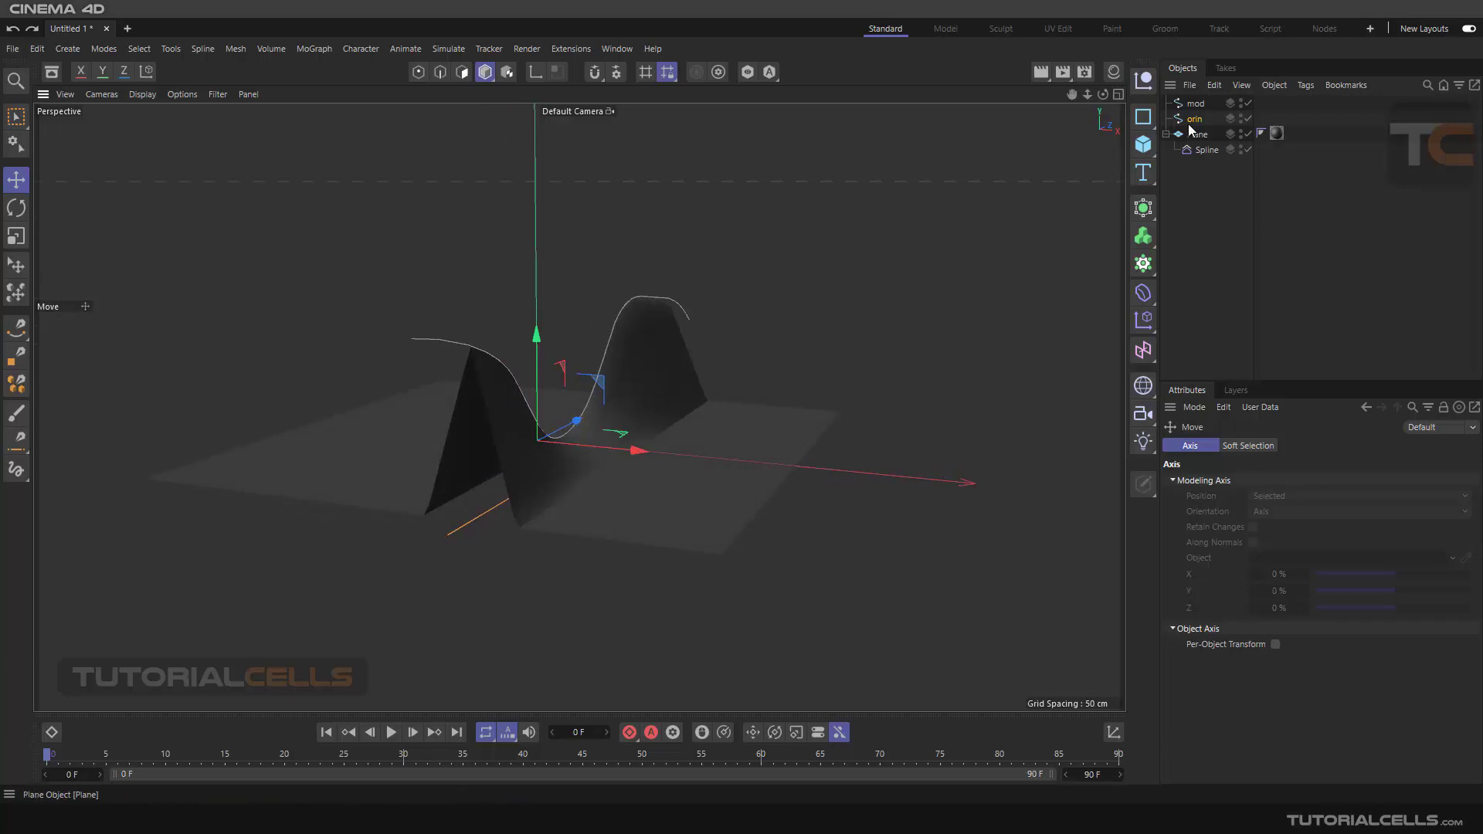
- Raise a point near the valley of the mod spline along Y in point mode
click(586, 398)
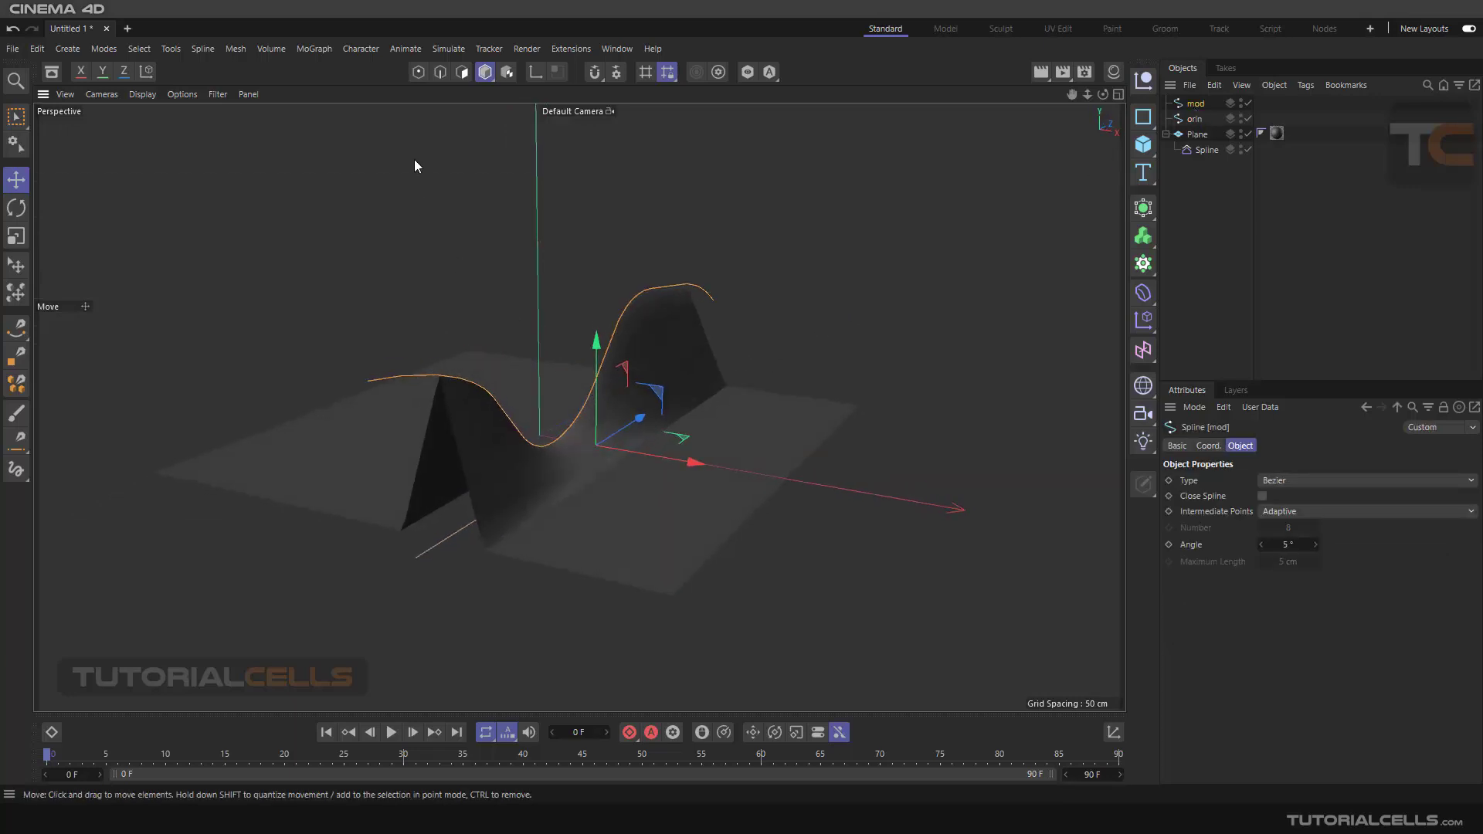
click(418, 73)
click(573, 424)
alt+drag(549, 480, 624, 253)
scroll(581, 360, up, 3)
click(425, 419)
drag(425, 347, 428, 240)
alt+drag(731, 309, 470, 456)
- Try deleting the end point of the mod spline, undo the deletion and clear the point selection
click(252, 358)
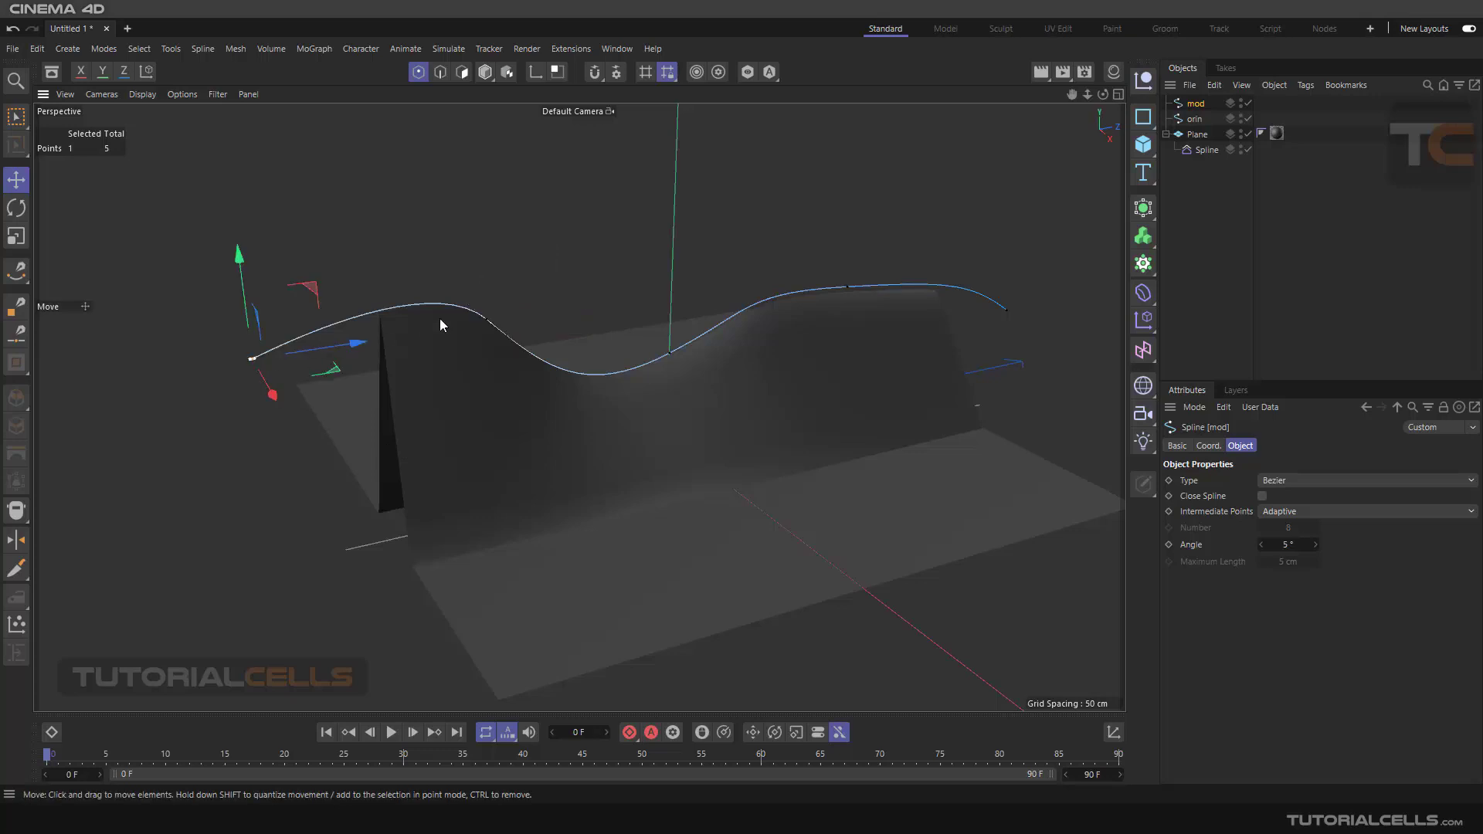
mouse_move(442, 306)
alt+mouse_down()
mouse_move(407, 417)
mouse_move(436, 294)
alt+mouse_up()
key(Delete)
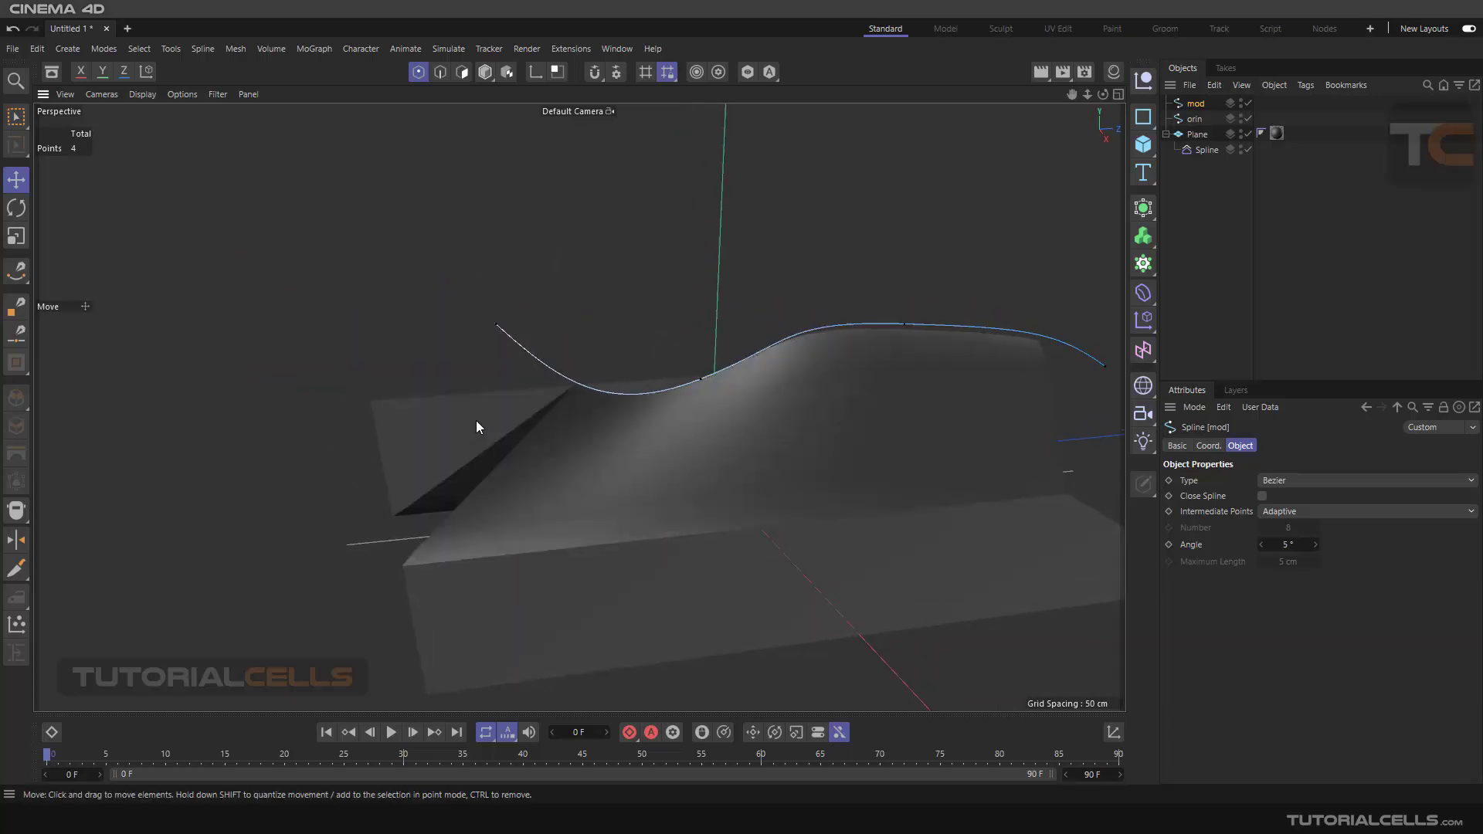
alt+drag(476, 420, 532, 363)
key(ctrl+z)
click(287, 342)
- Examine the deformed plane from several angles together with the Spline deformer's object properties
alt+drag(487, 534, 519, 570)
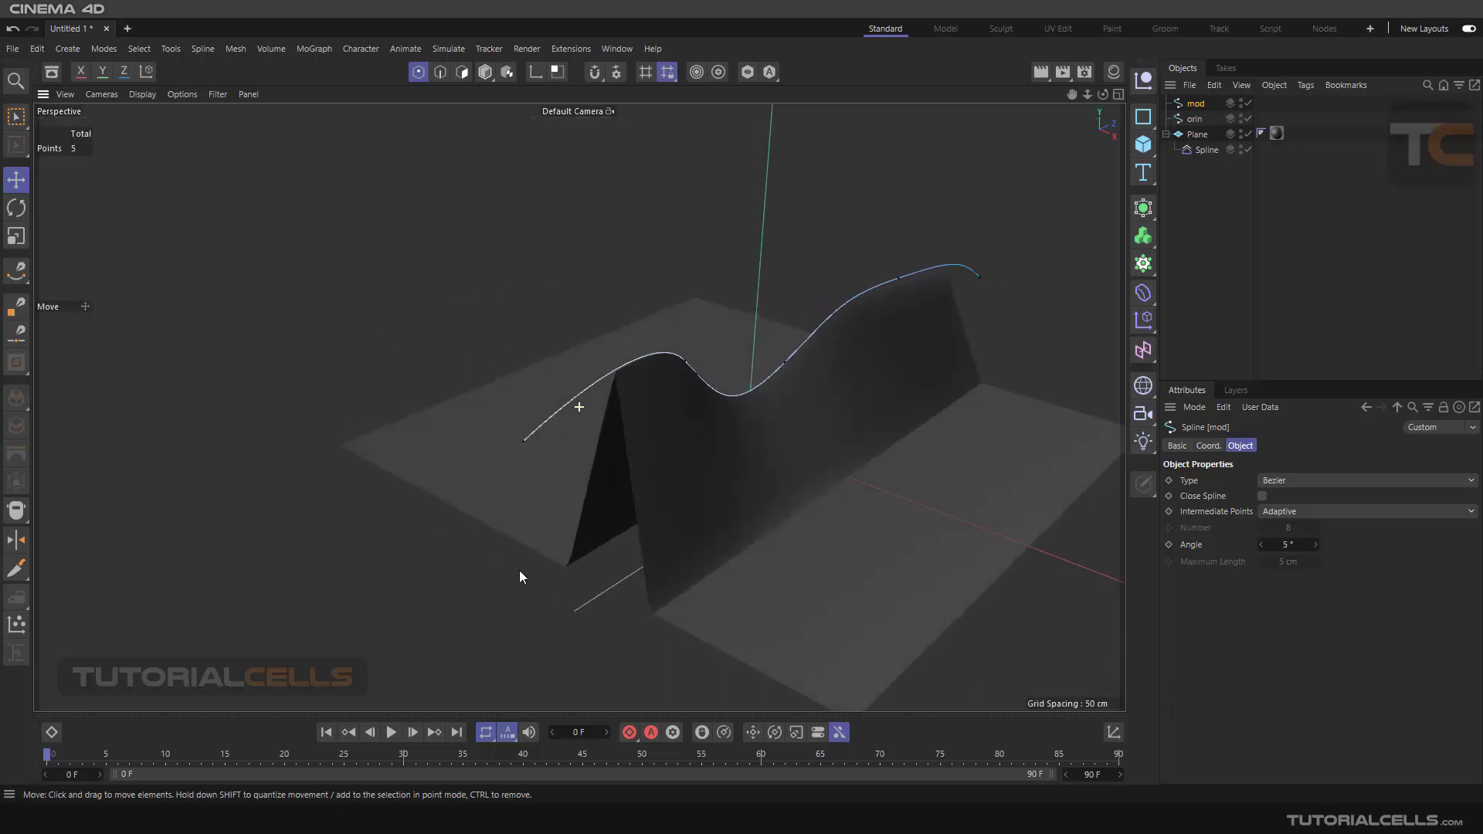
alt+drag(664, 558, 489, 550)
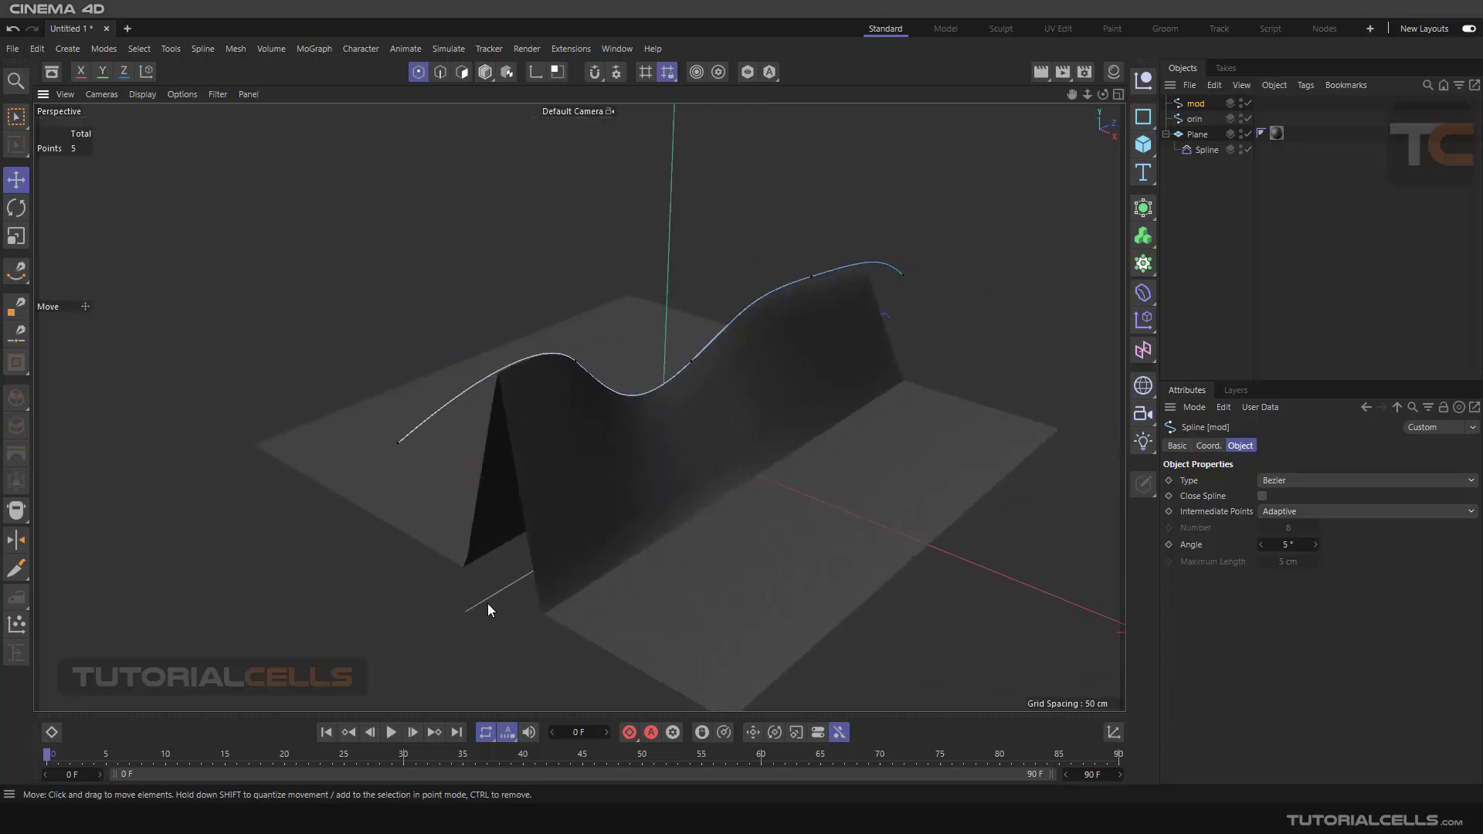
mouse_move(892, 398)
alt+mouse_down()
mouse_move(676, 428)
mouse_move(887, 391)
alt+mouse_up()
alt+drag(947, 274, 639, 440)
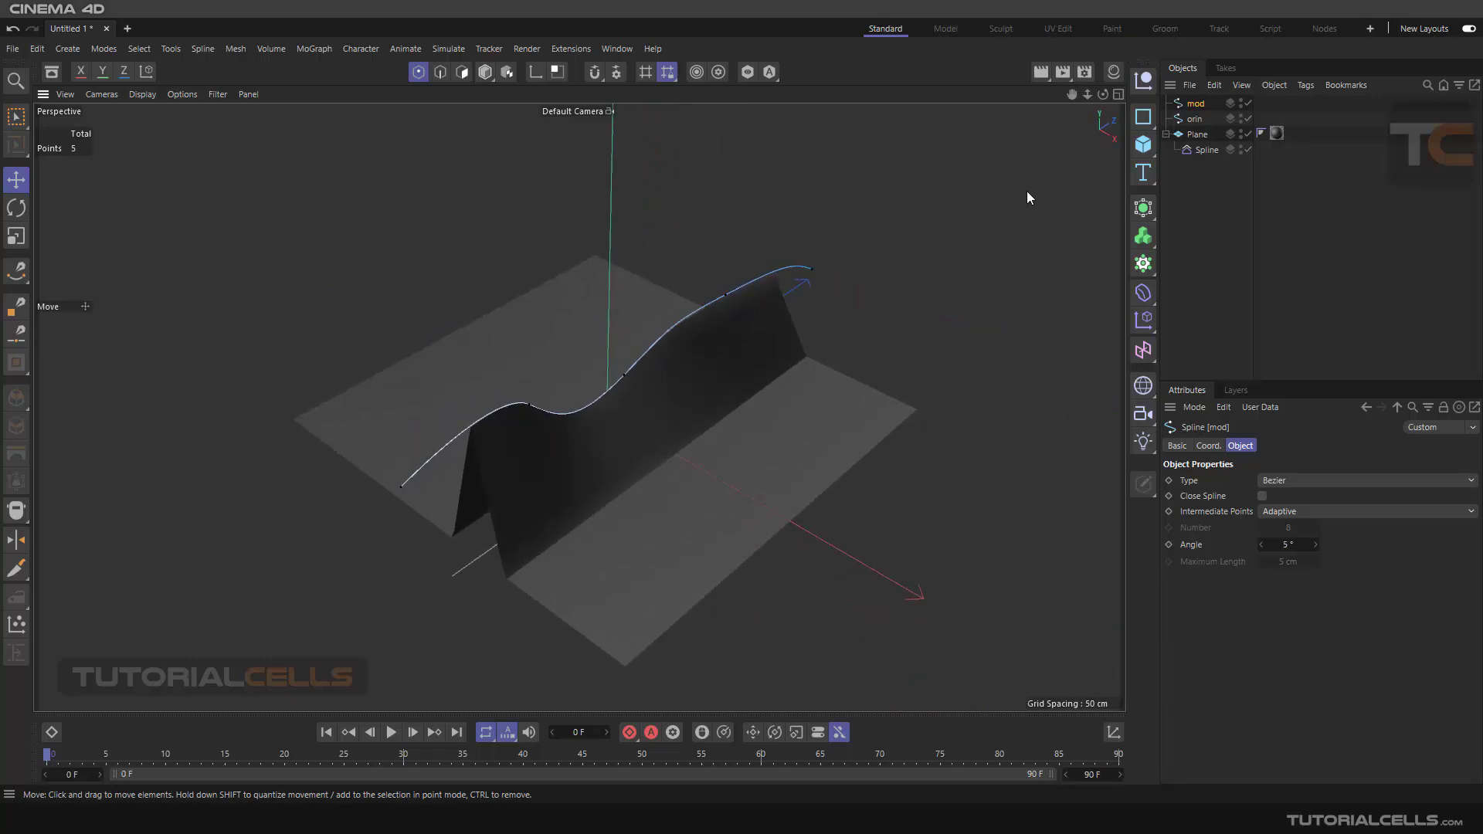
alt+drag(803, 297, 344, 309)
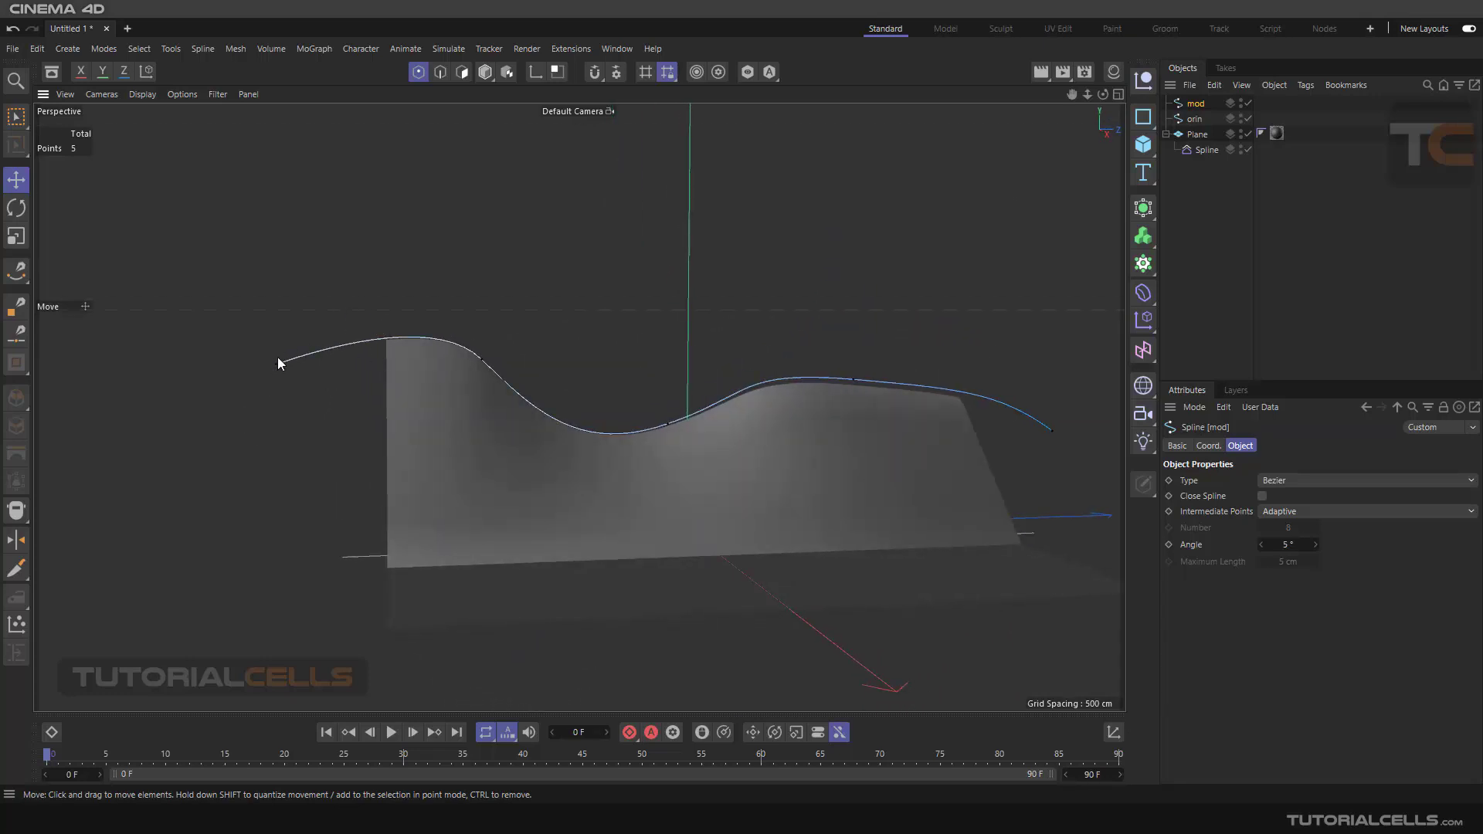
alt+drag(468, 371, 566, 390)
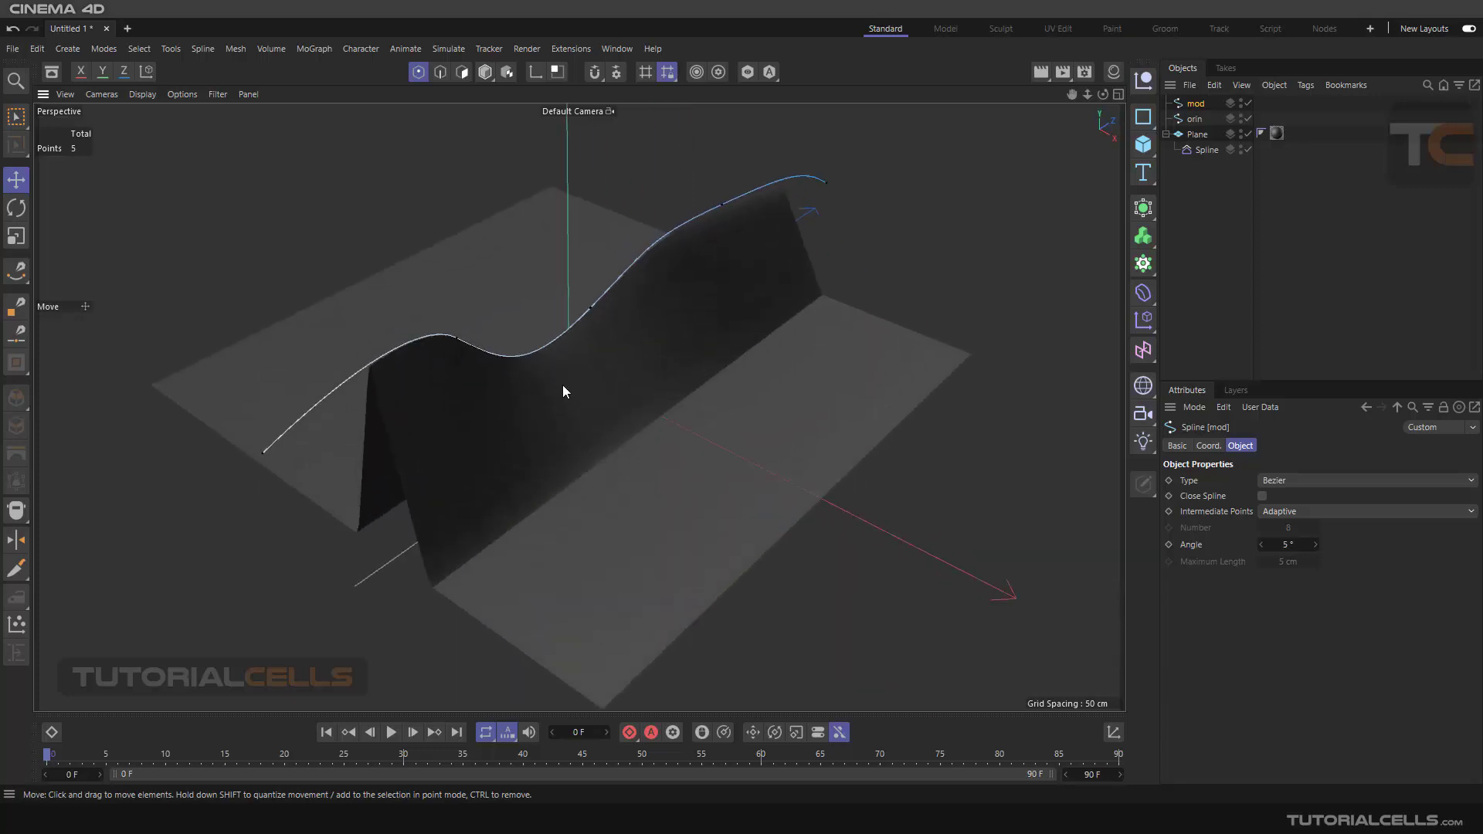
click(1200, 147)
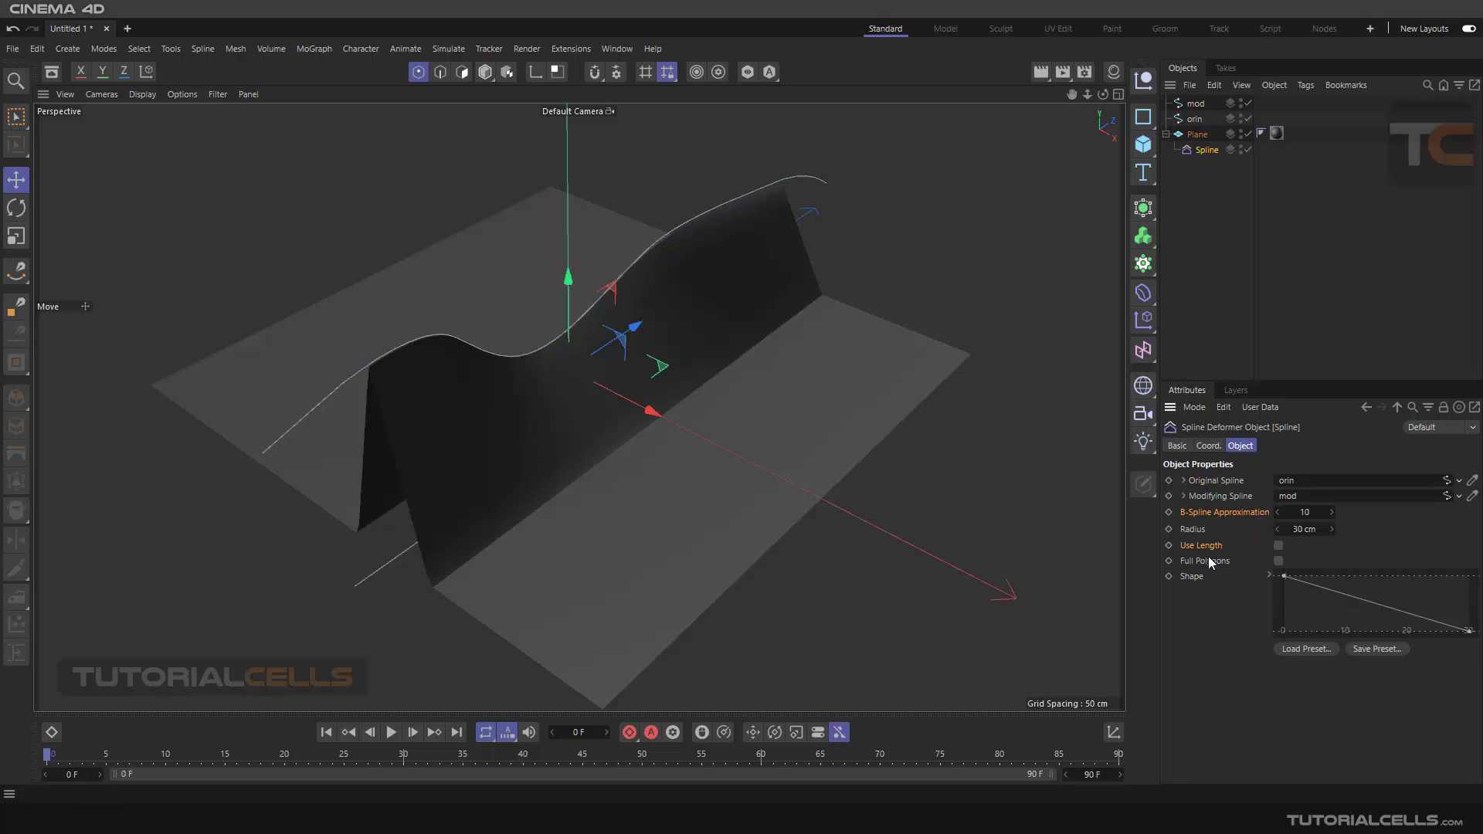
alt+drag(669, 523, 669, 516)
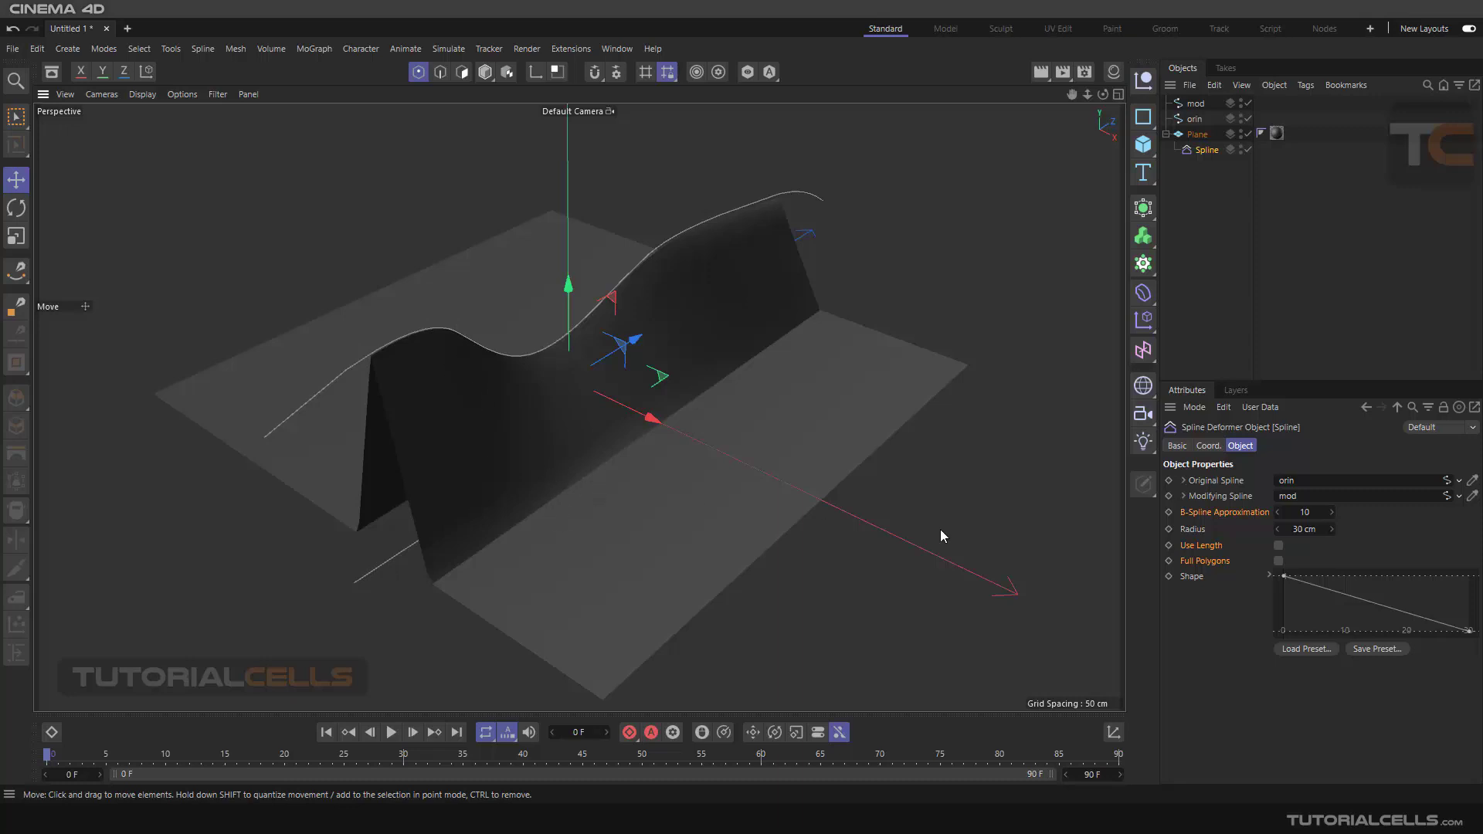
scroll(635, 398, down, 3)
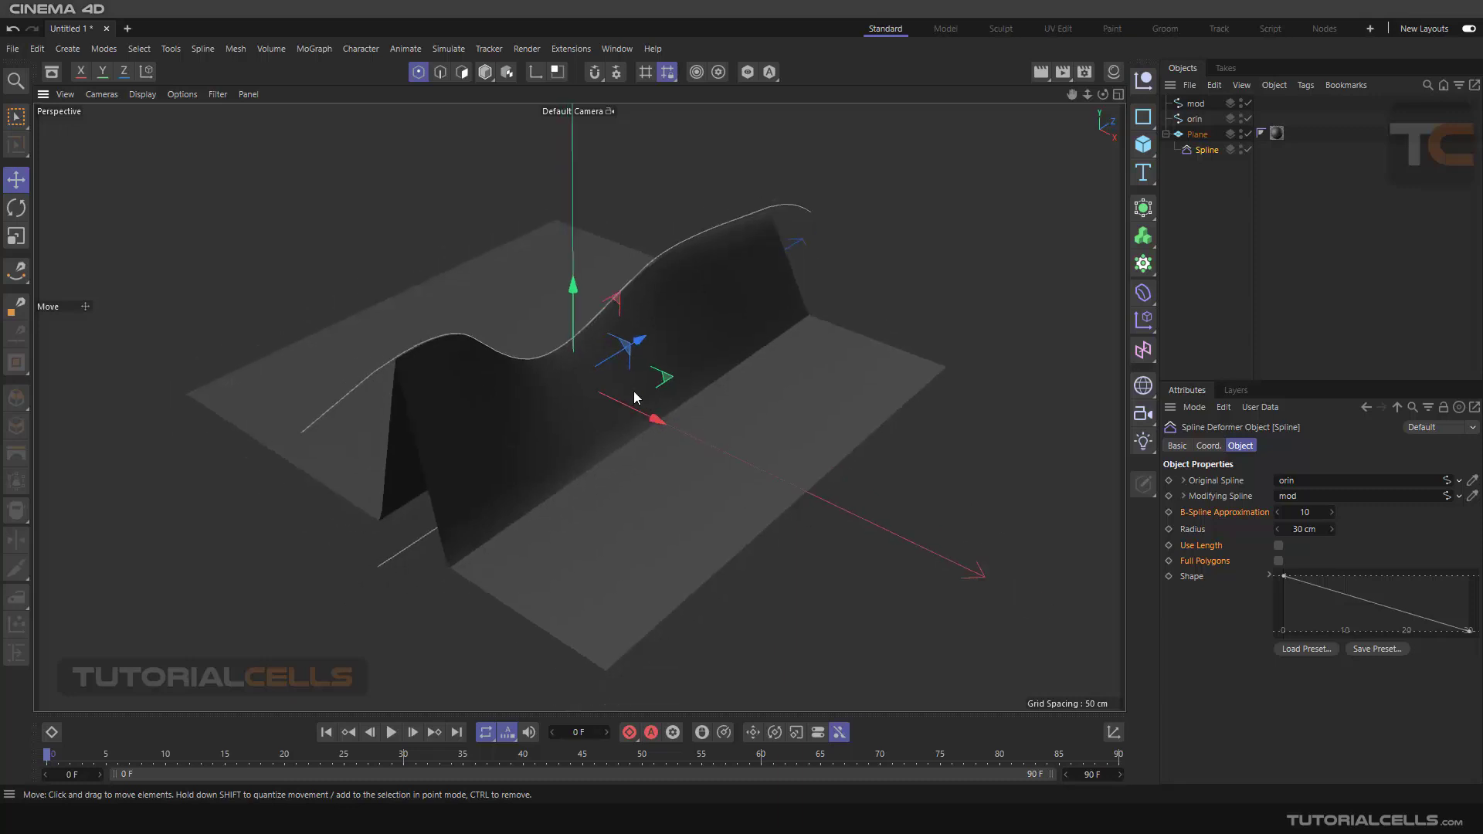
alt+middle_drag(635, 398, 679, 382)
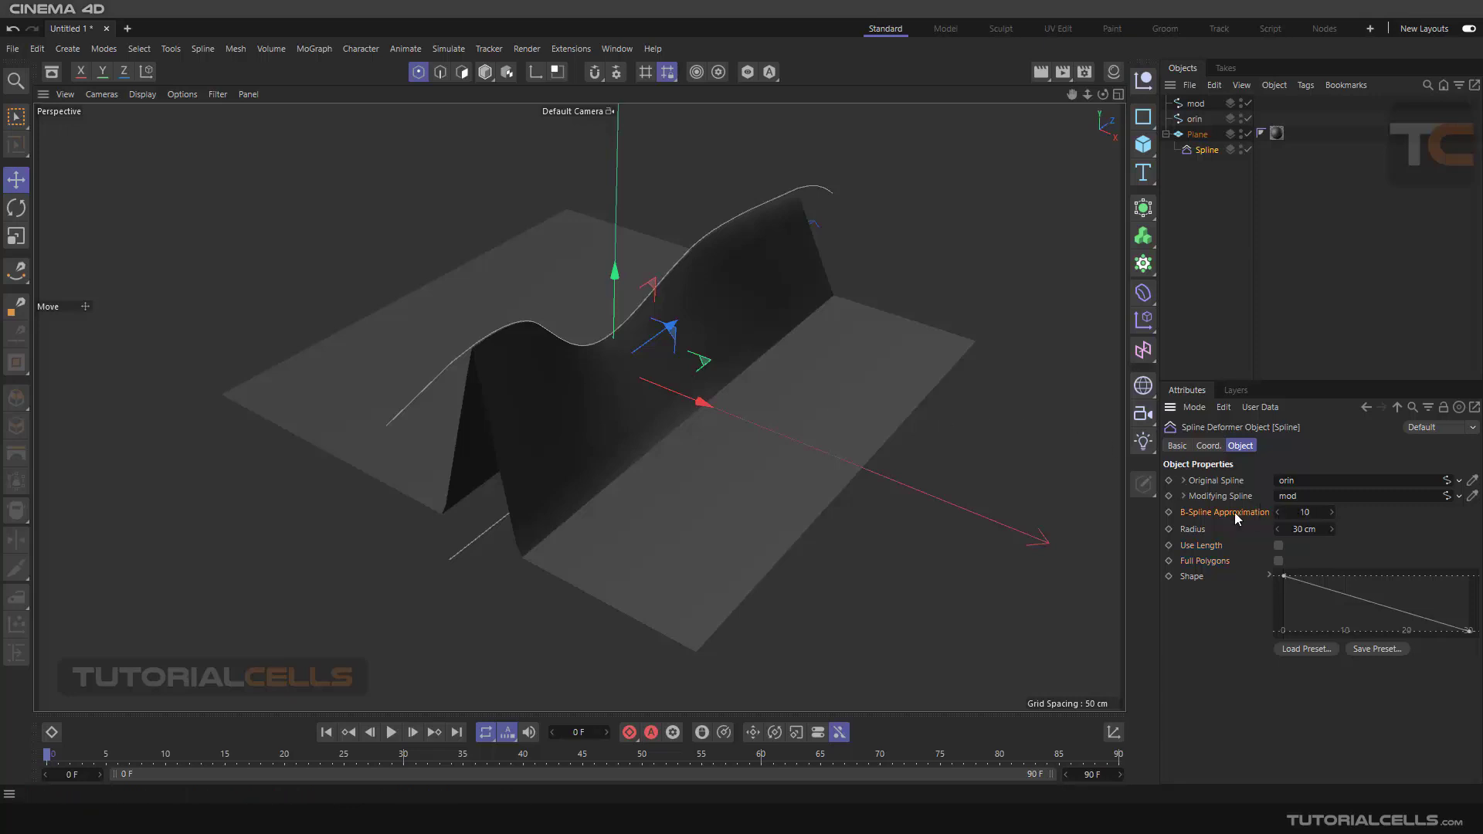
- Set the type of both the mod and orin splines to B-Spline
click(1197, 105)
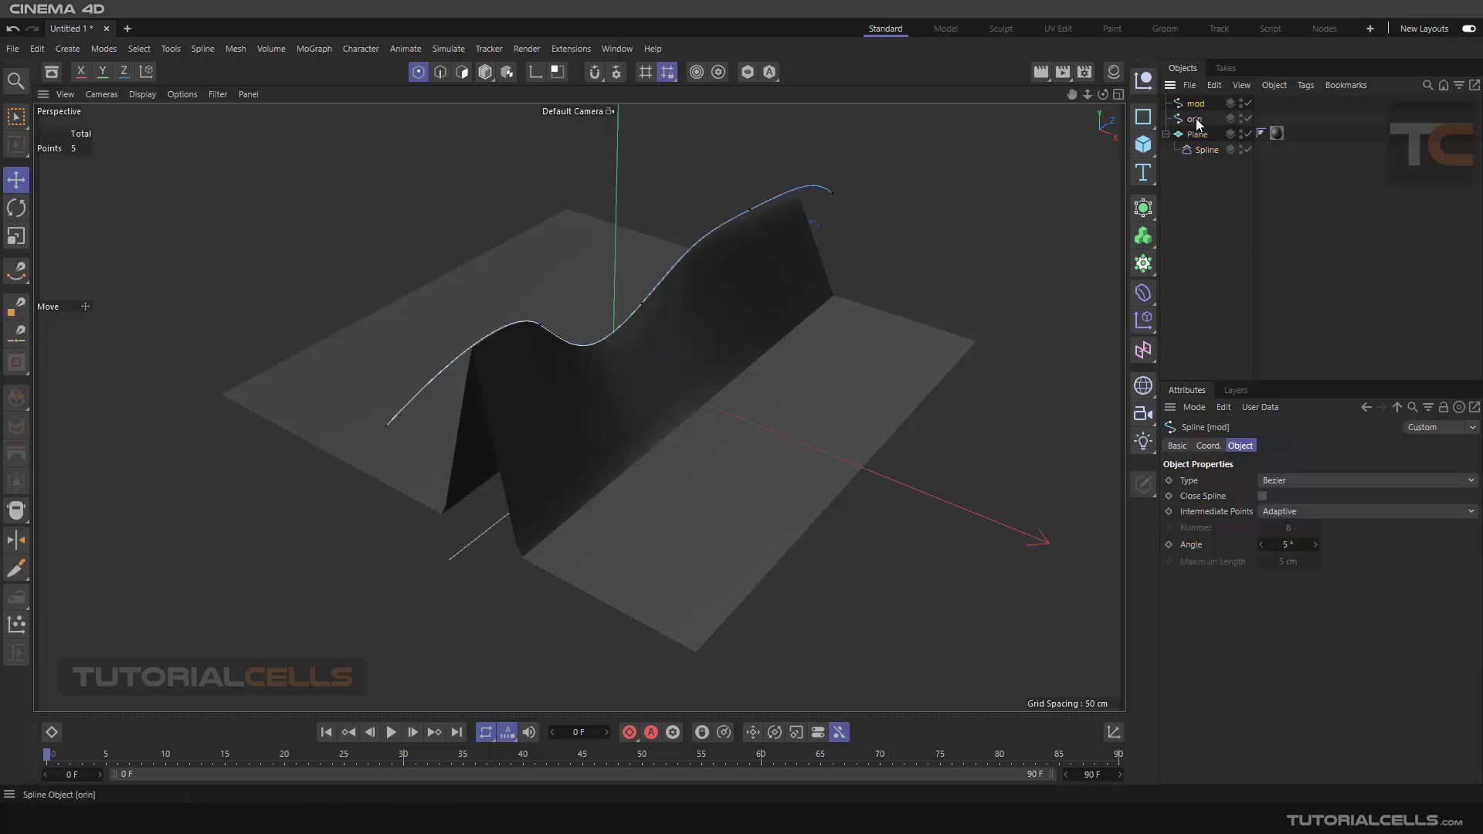
ctrl+click(1195, 119)
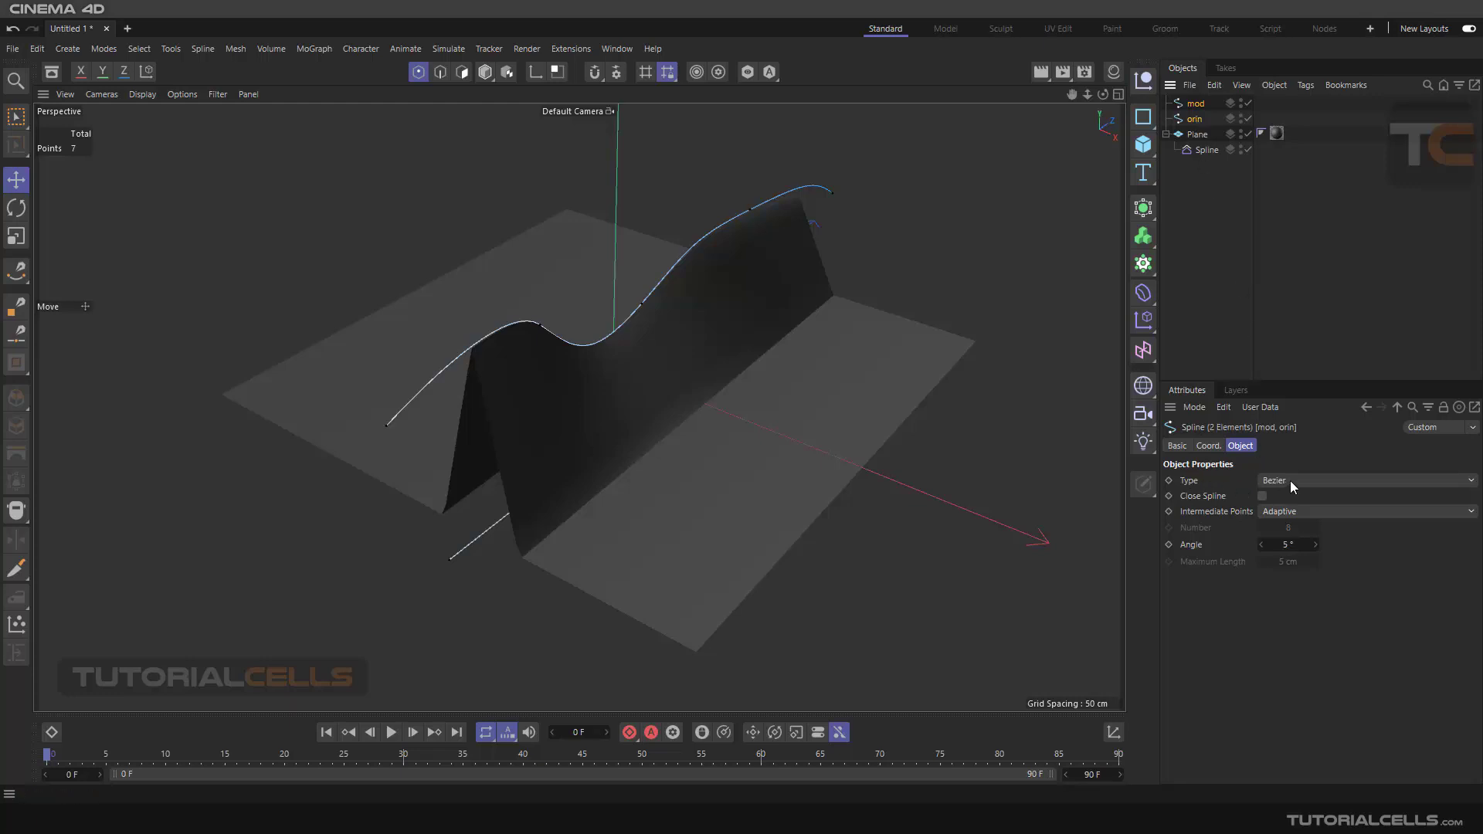
click(1290, 480)
click(1299, 547)
mouse_move(813, 368)
alt+mouse_down()
mouse_move(734, 330)
mouse_move(794, 354)
alt+mouse_up()
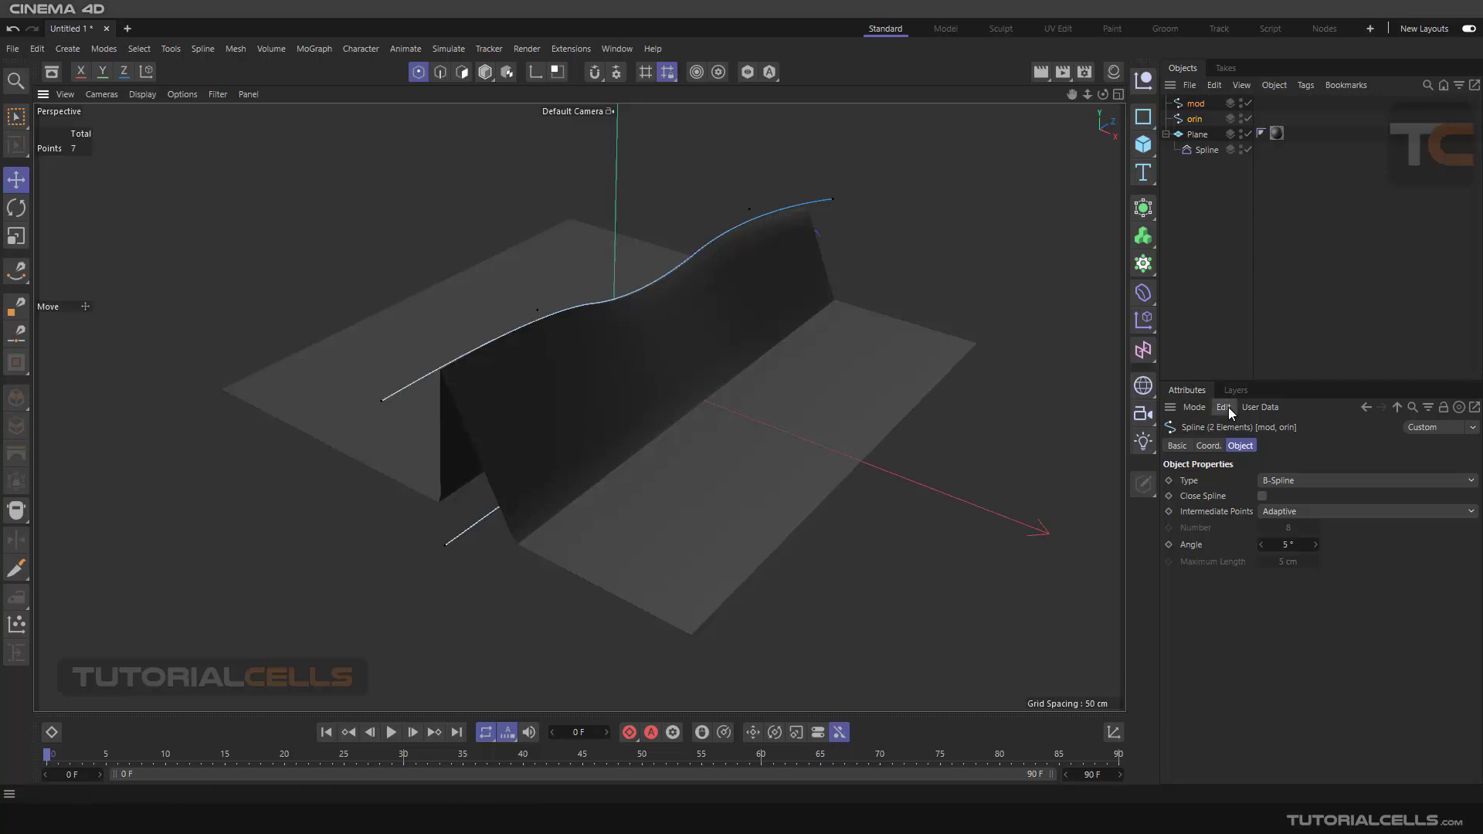
- Try changing the deformer's B-Spline Approximation, and undo it together with the B-Spline type change of both splines
click(1204, 150)
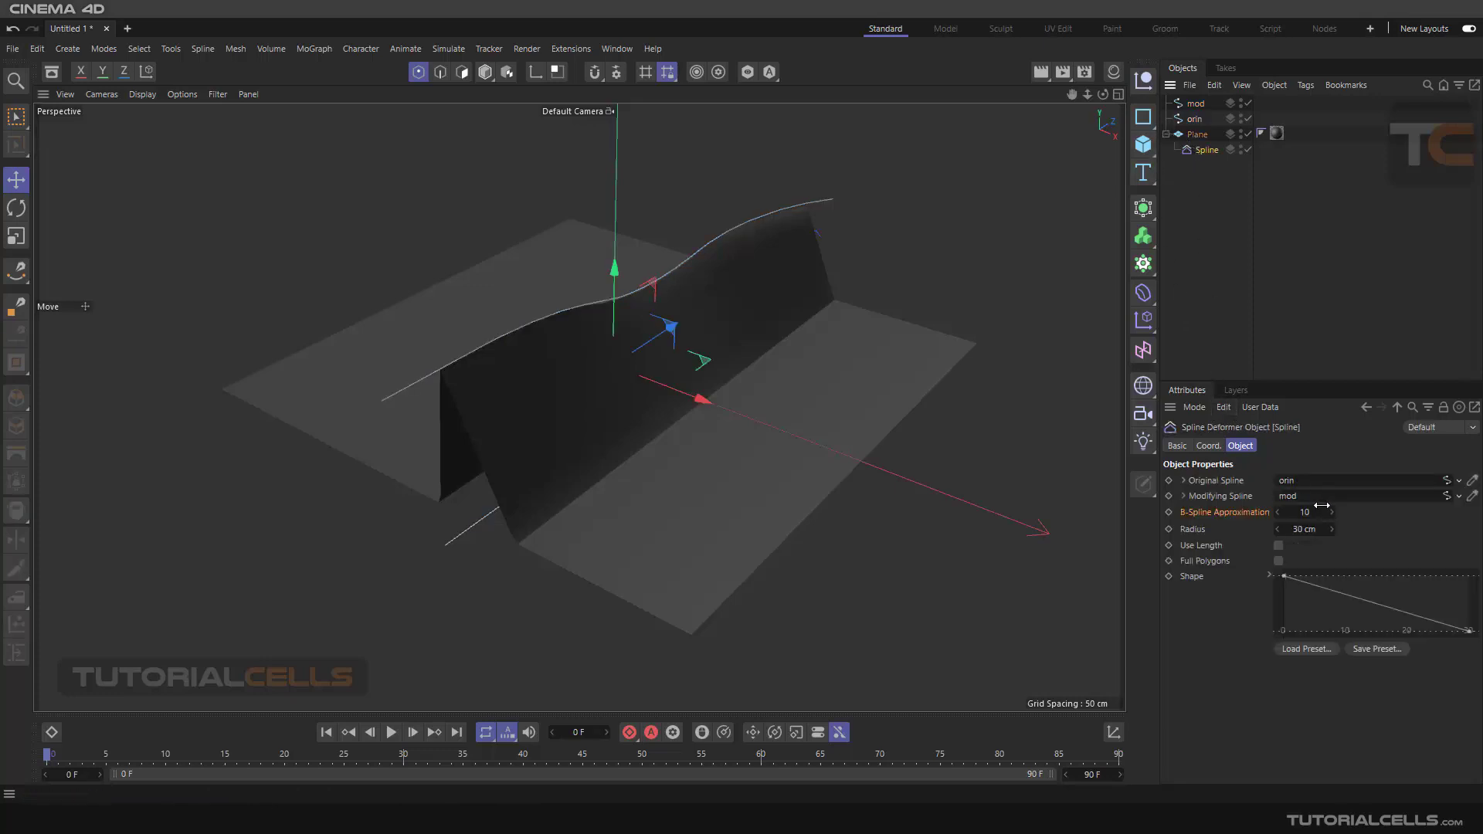
drag(1306, 512, 1300, 511)
key(ctrl+z)
click(1196, 103)
key(ctrl+z)
click(1196, 103)
shift+click(1194, 119)
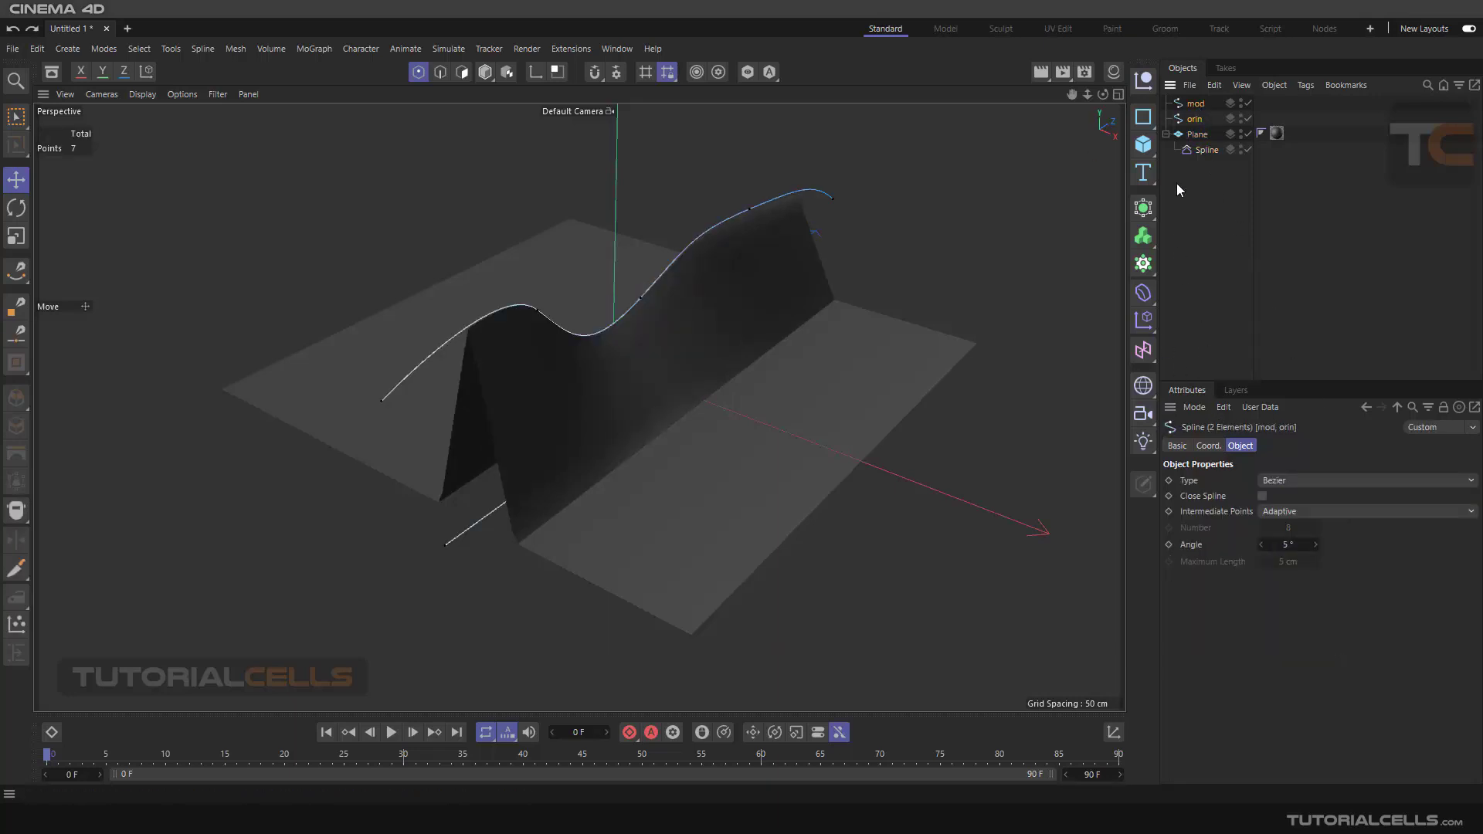
- Try the Spline deformer's Use Length option and turn it off again
click(1196, 151)
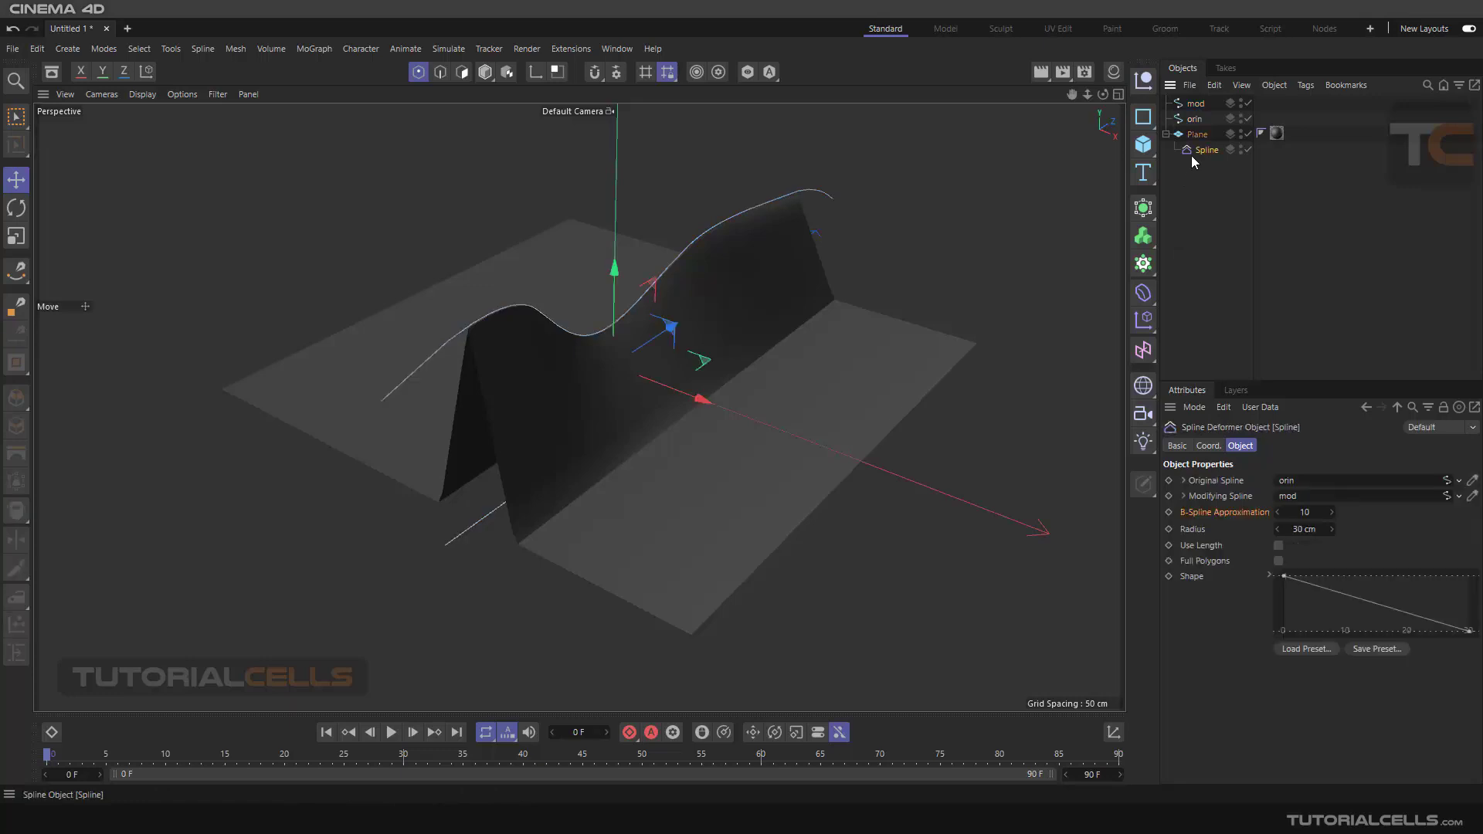
click(1211, 547)
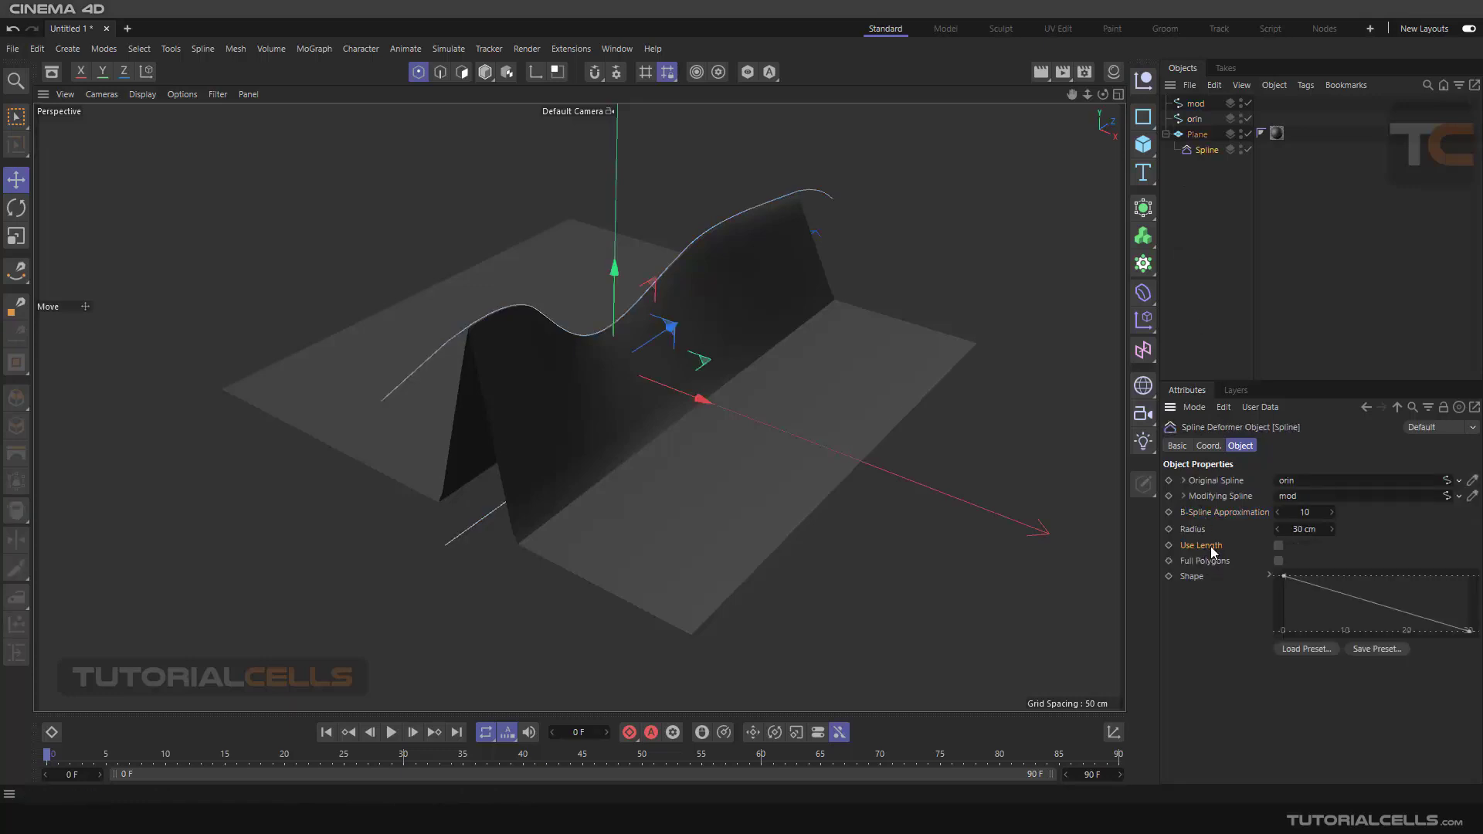
click(1279, 546)
click(1278, 546)
alt+drag(765, 364, 380, 384)
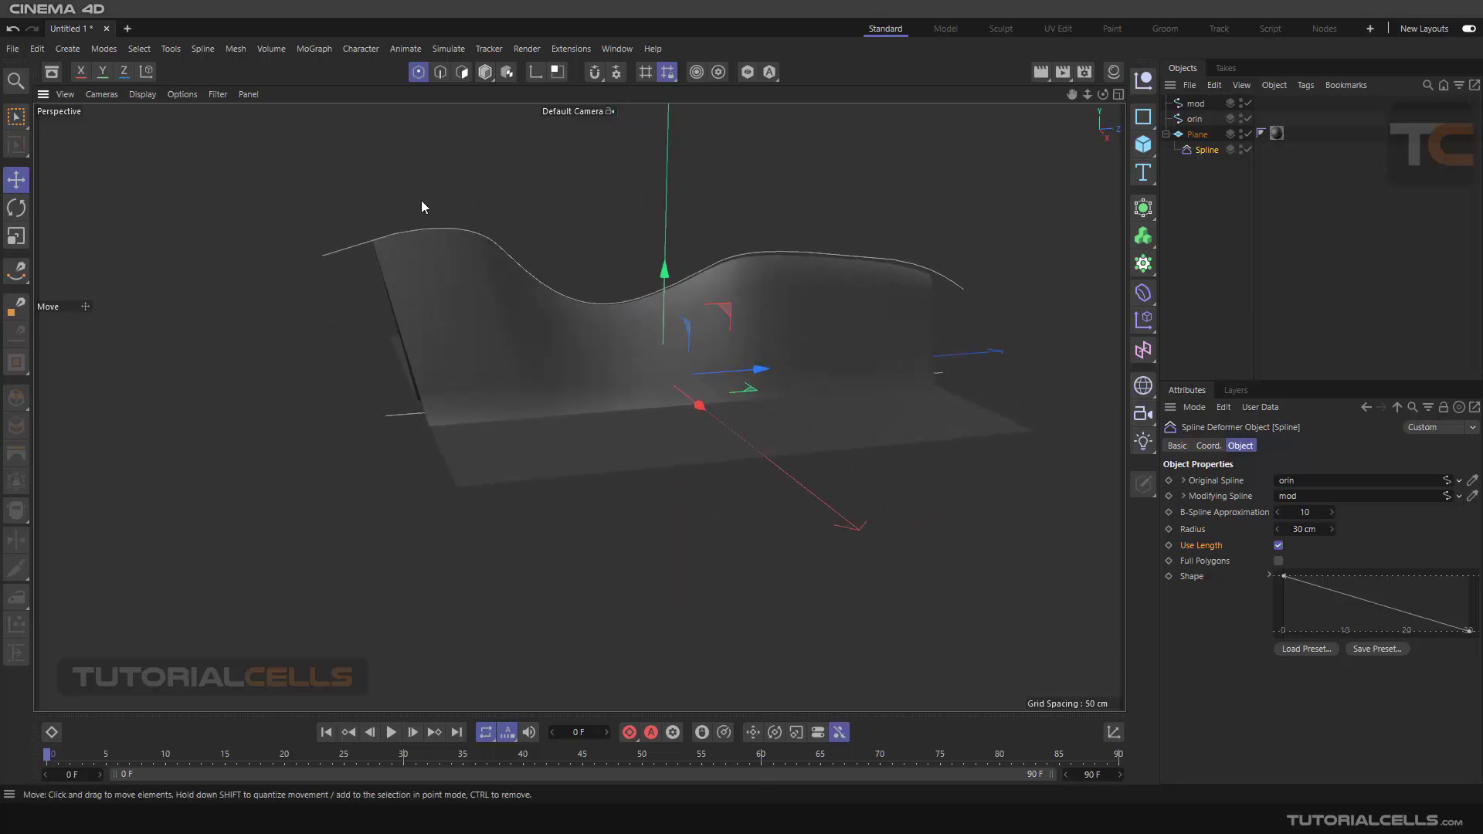
click(1279, 546)
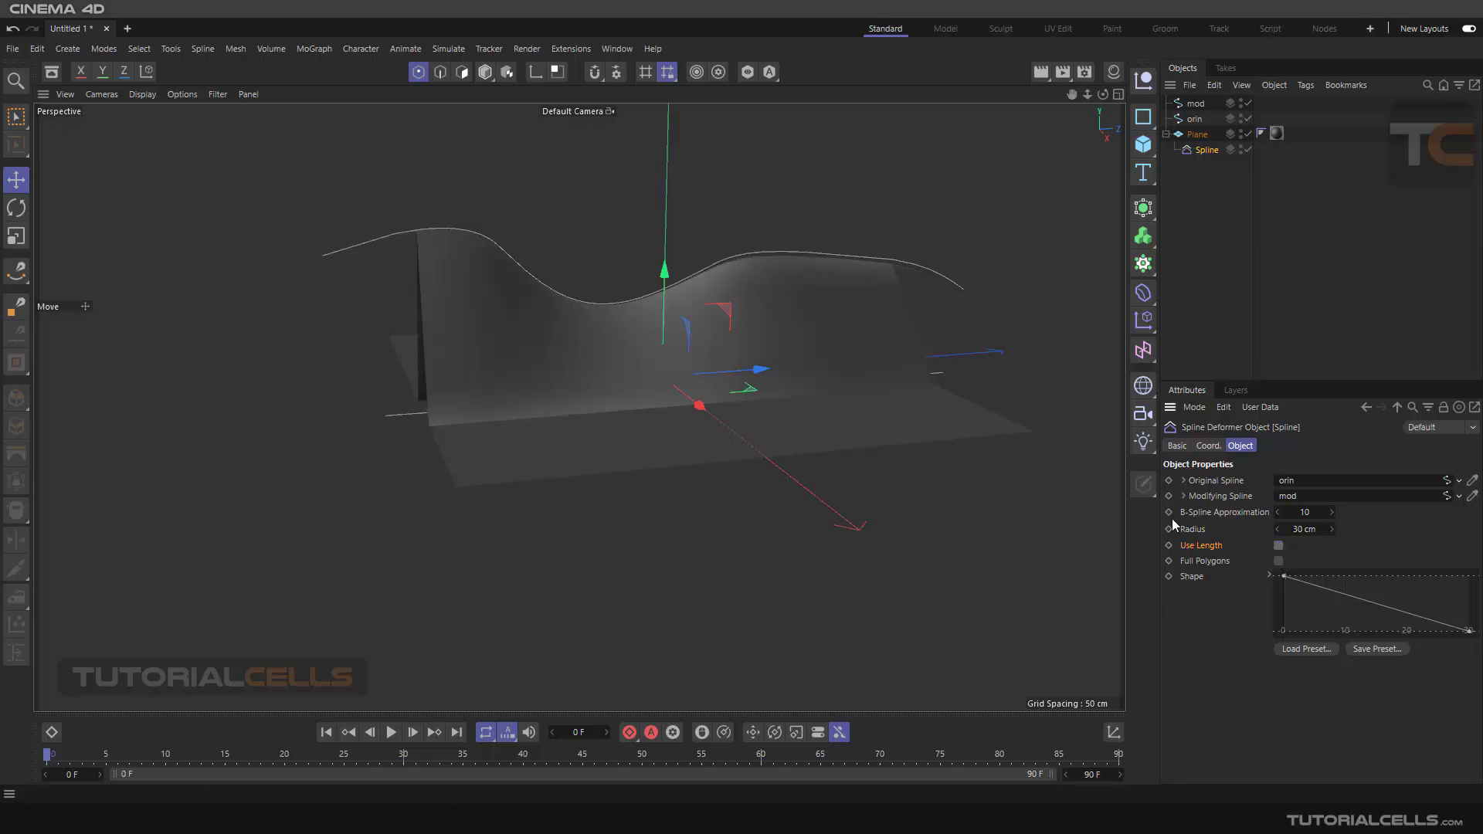
- Enable Use Length on the Spline deformer
alt+drag(502, 284, 423, 295)
mouse_move(802, 337)
alt+mouse_down()
mouse_move(762, 336)
mouse_move(776, 341)
alt+mouse_up()
click(1279, 546)
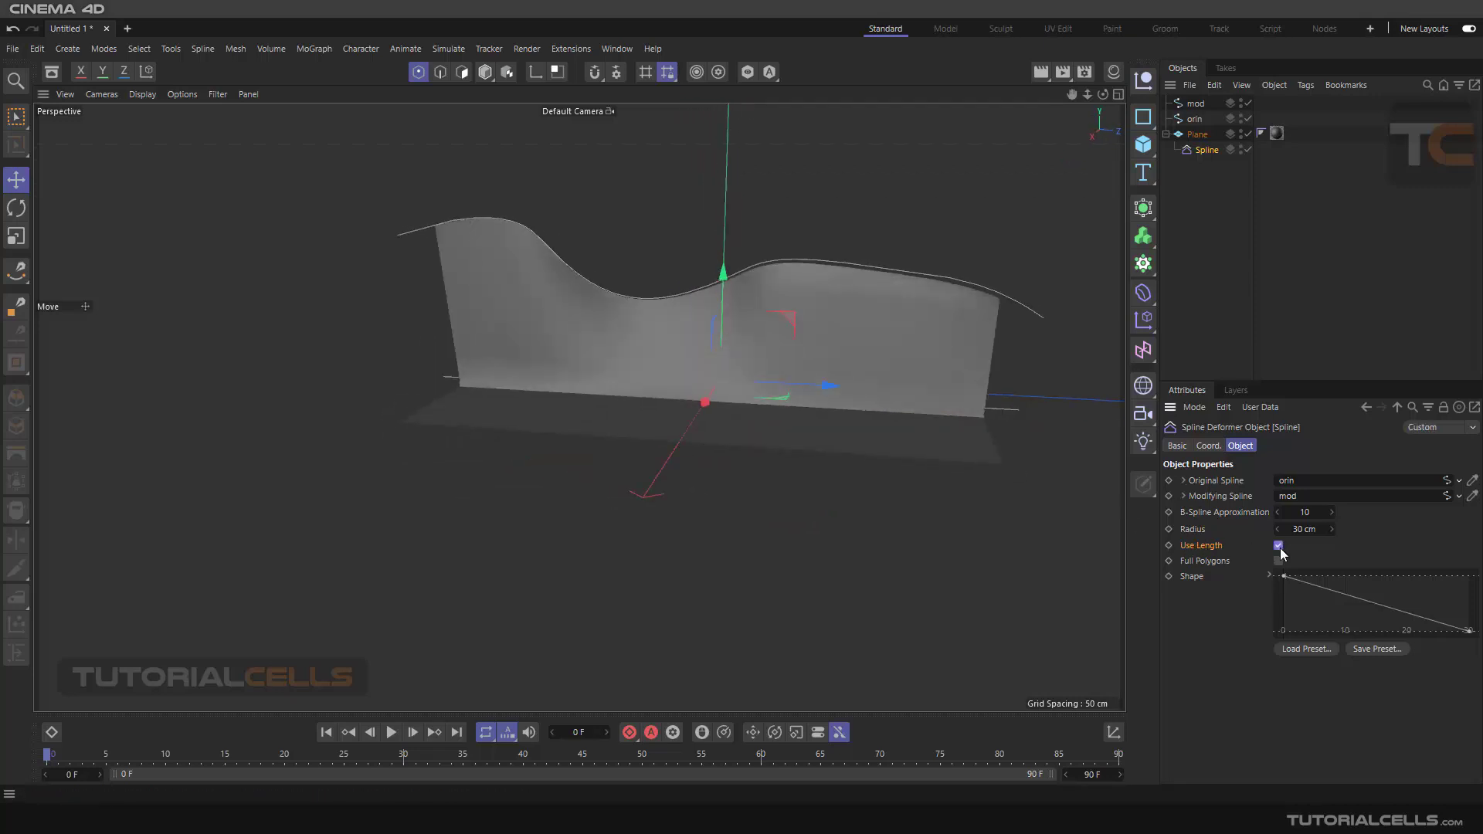
alt+drag(684, 337, 710, 395)
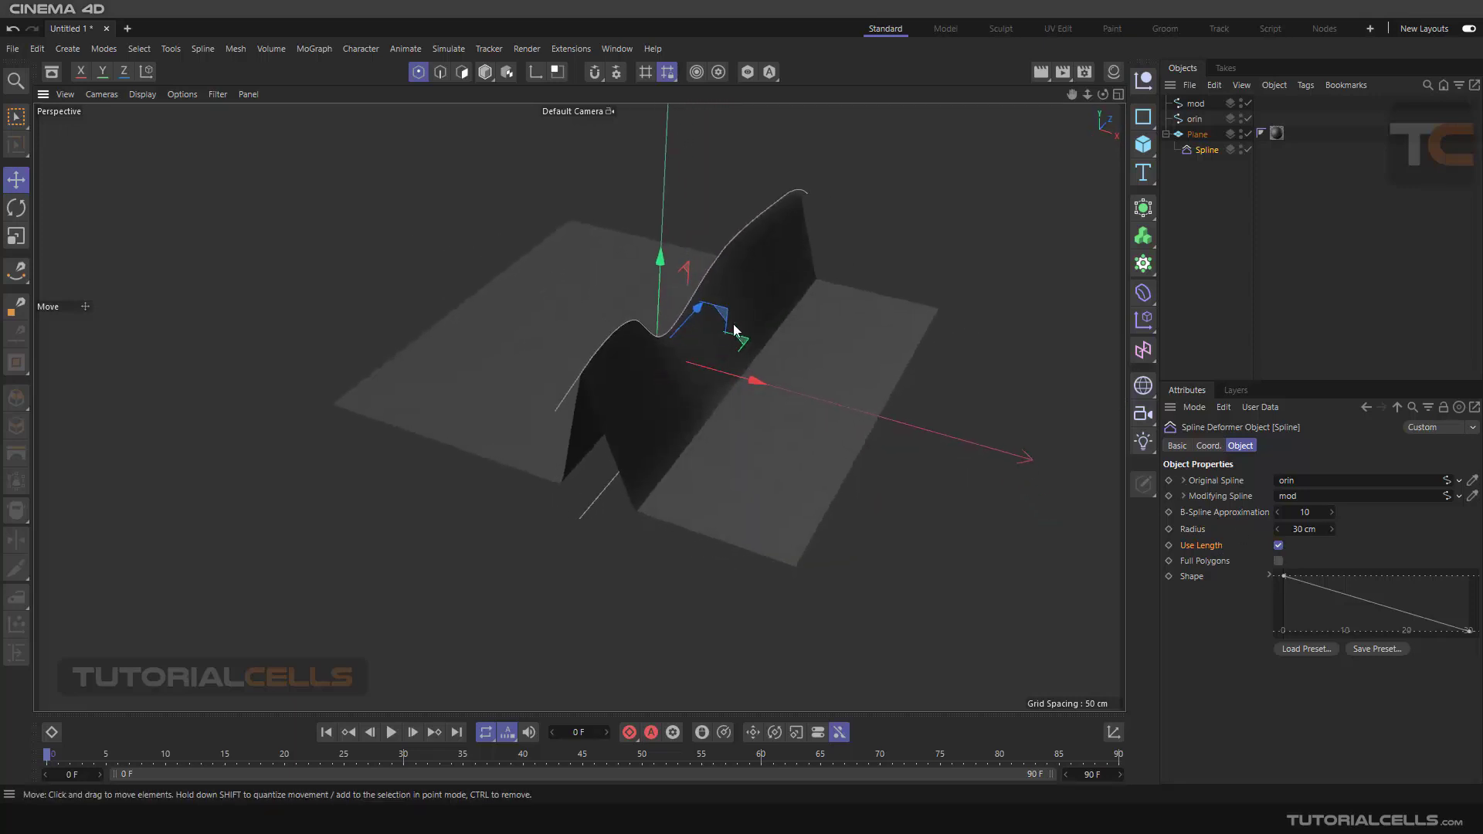
- Adjust the mod spline in model mode with a slight move along X and a slight rotation about Y
click(1195, 104)
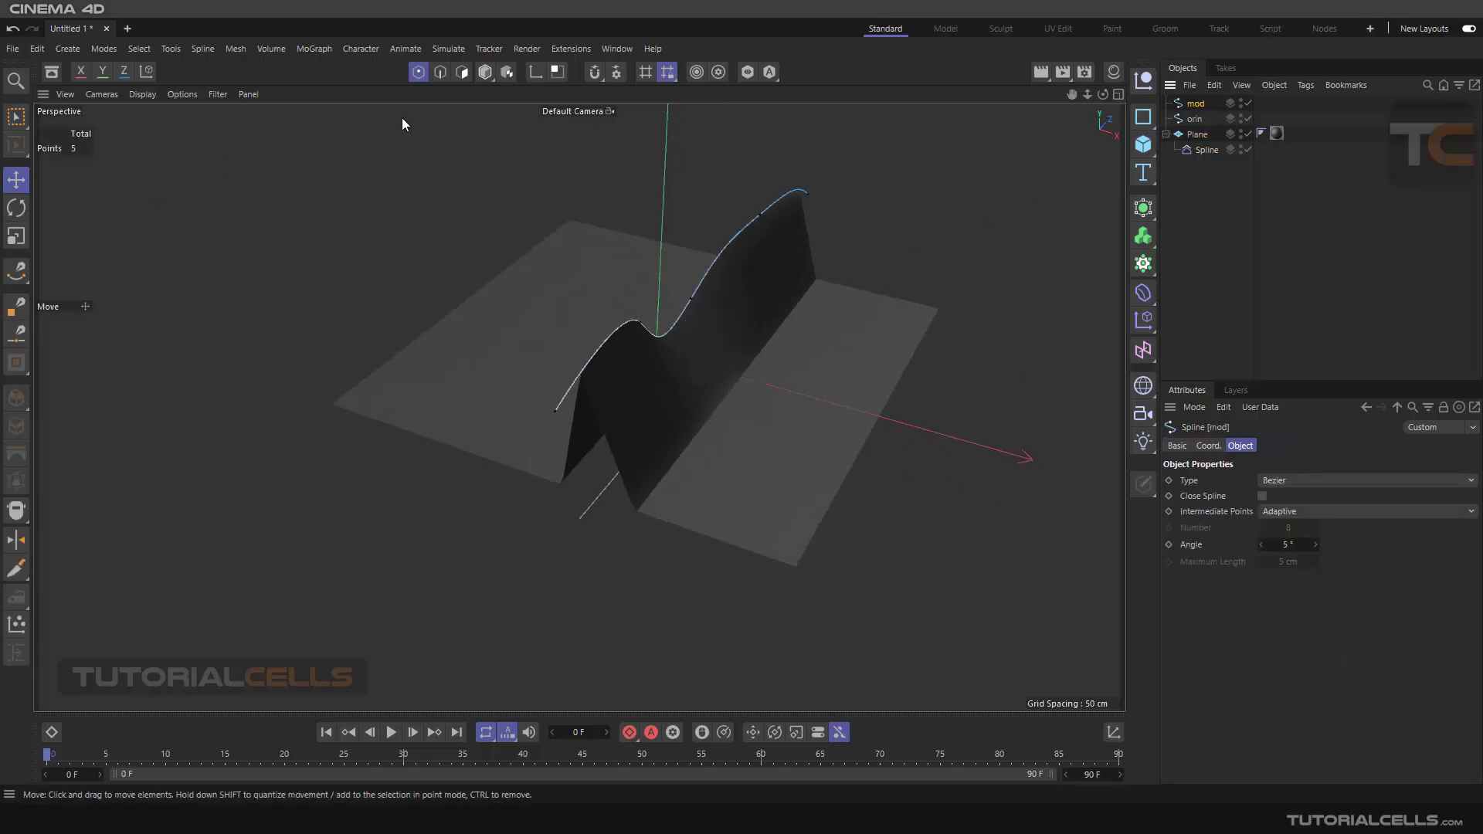
click(485, 71)
drag(748, 340, 795, 385)
key(r)
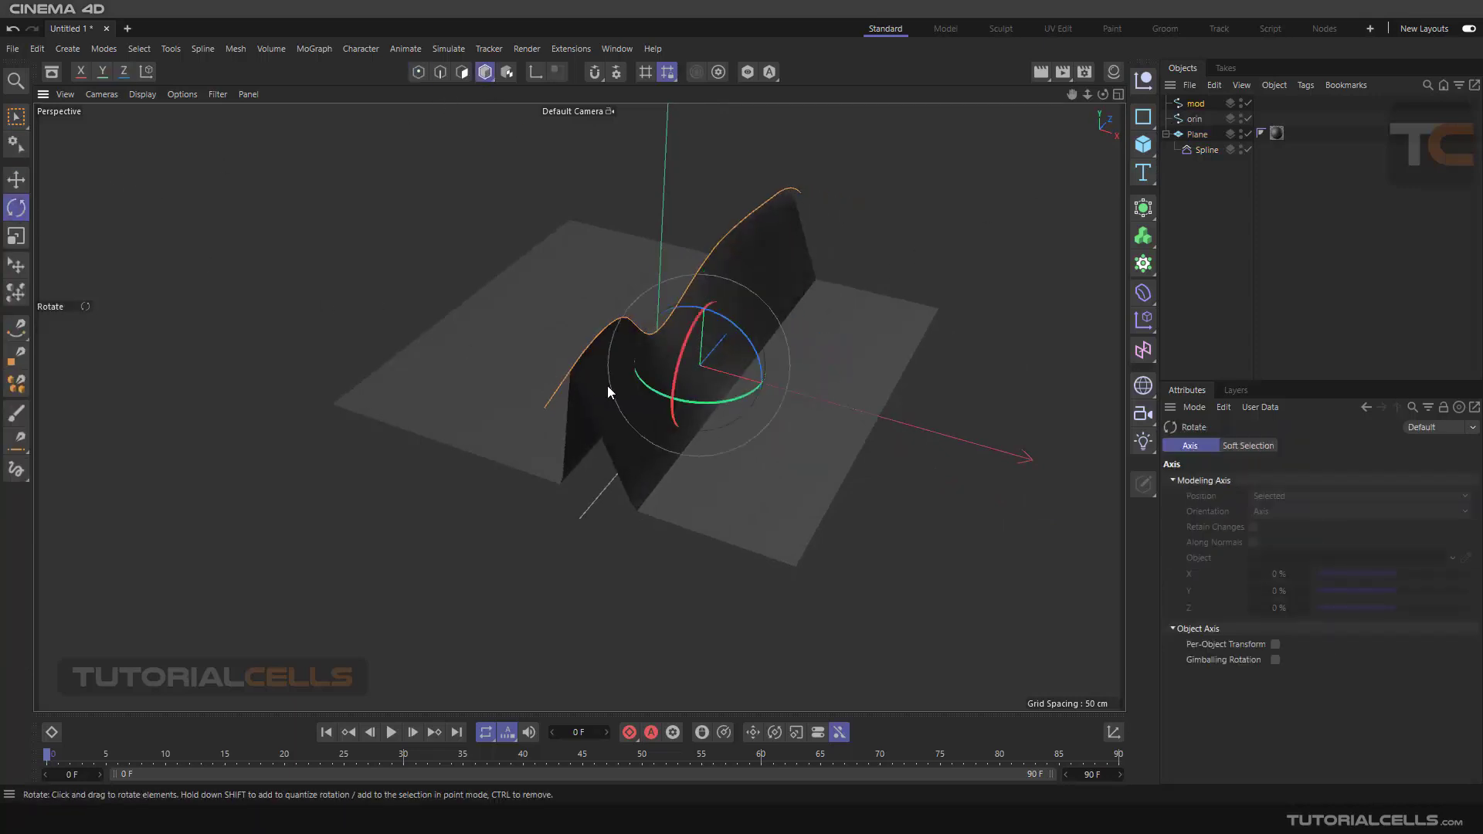
drag(696, 403, 670, 393)
alt+drag(671, 393, 606, 396)
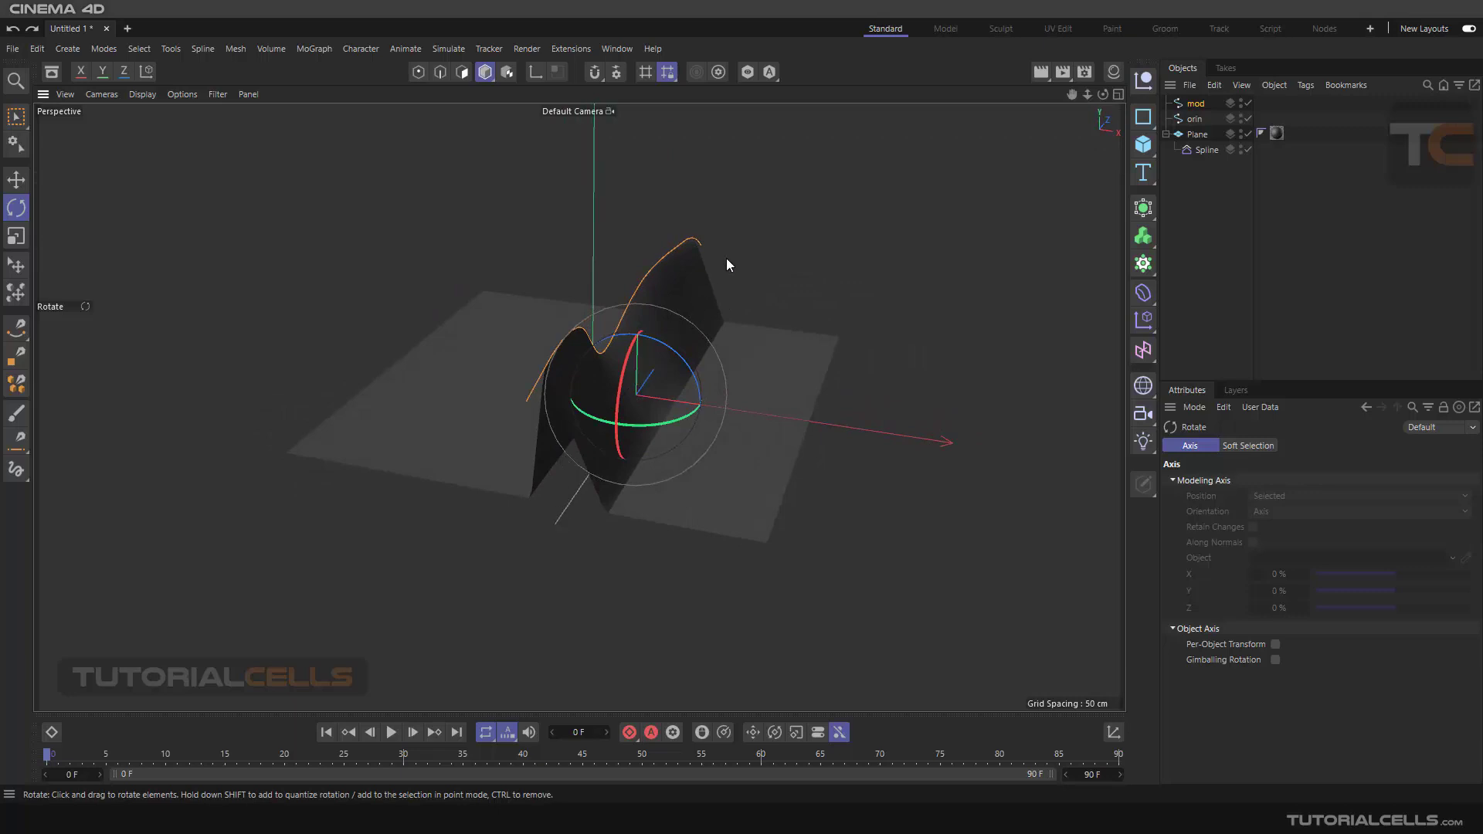
click(785, 261)
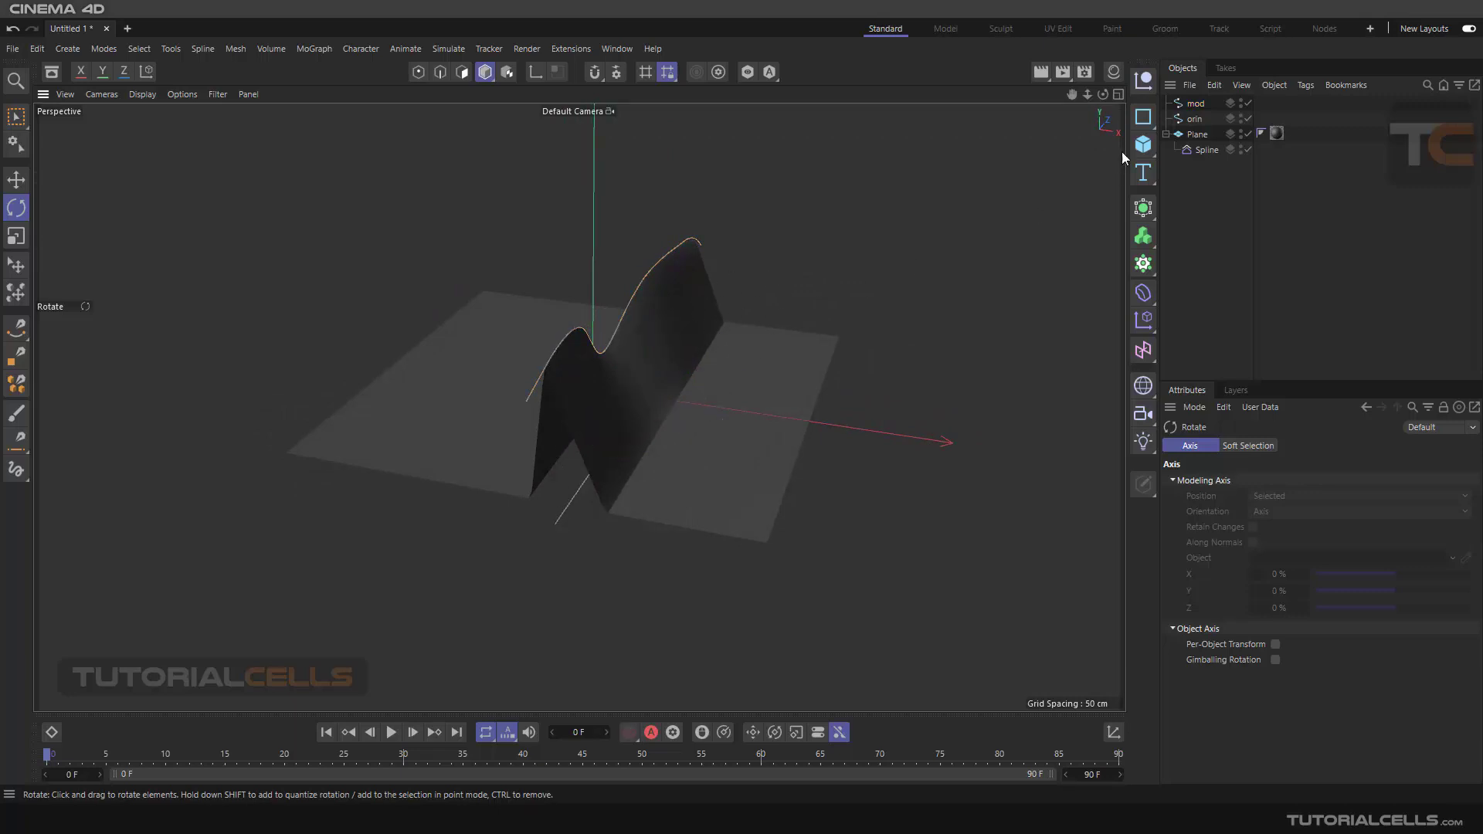
- Set the Spline deformer's Radius to 86 cm
click(1207, 150)
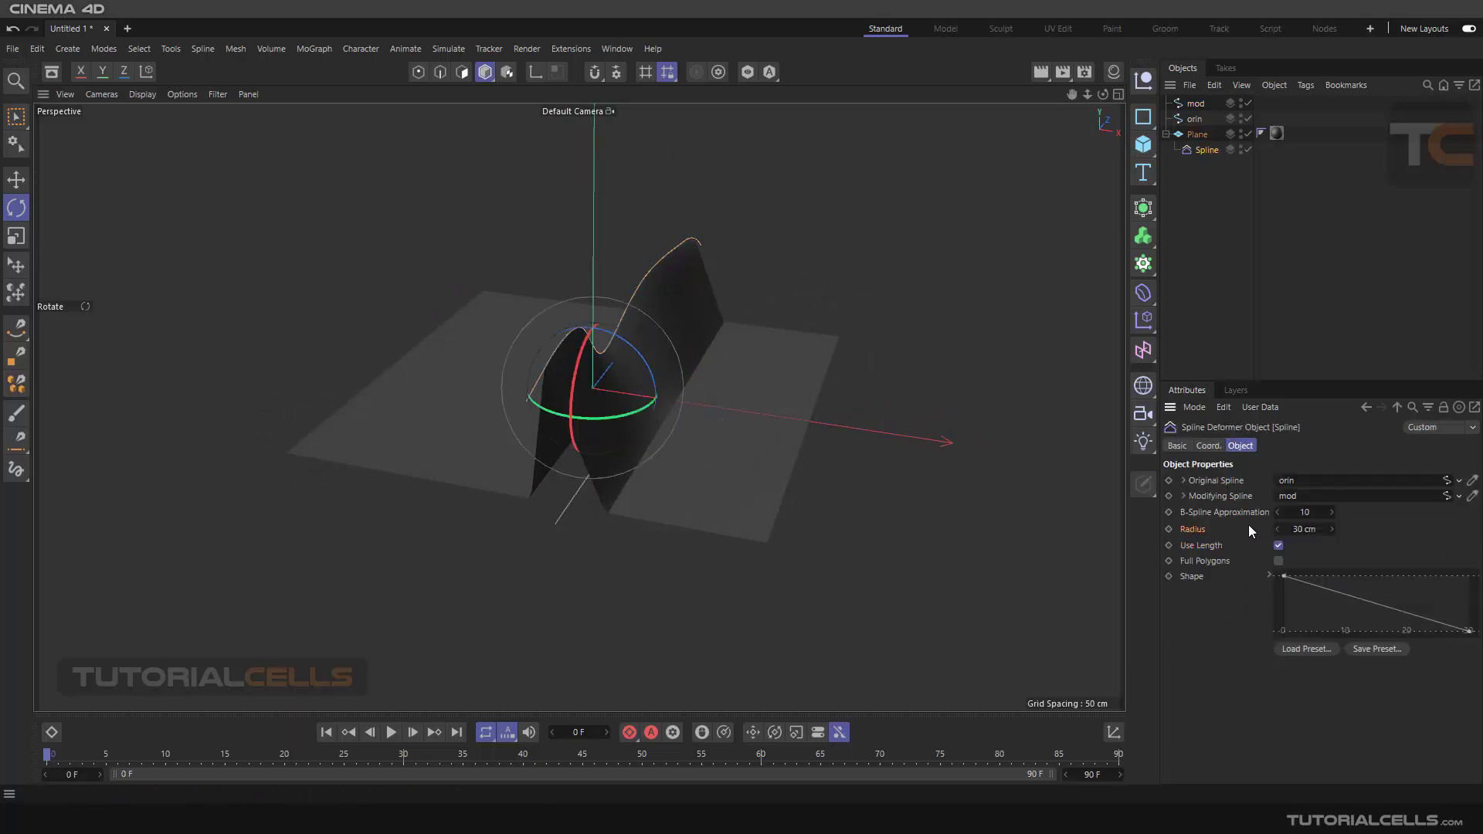
drag(1304, 528, 1342, 529)
alt+drag(513, 340, 754, 293)
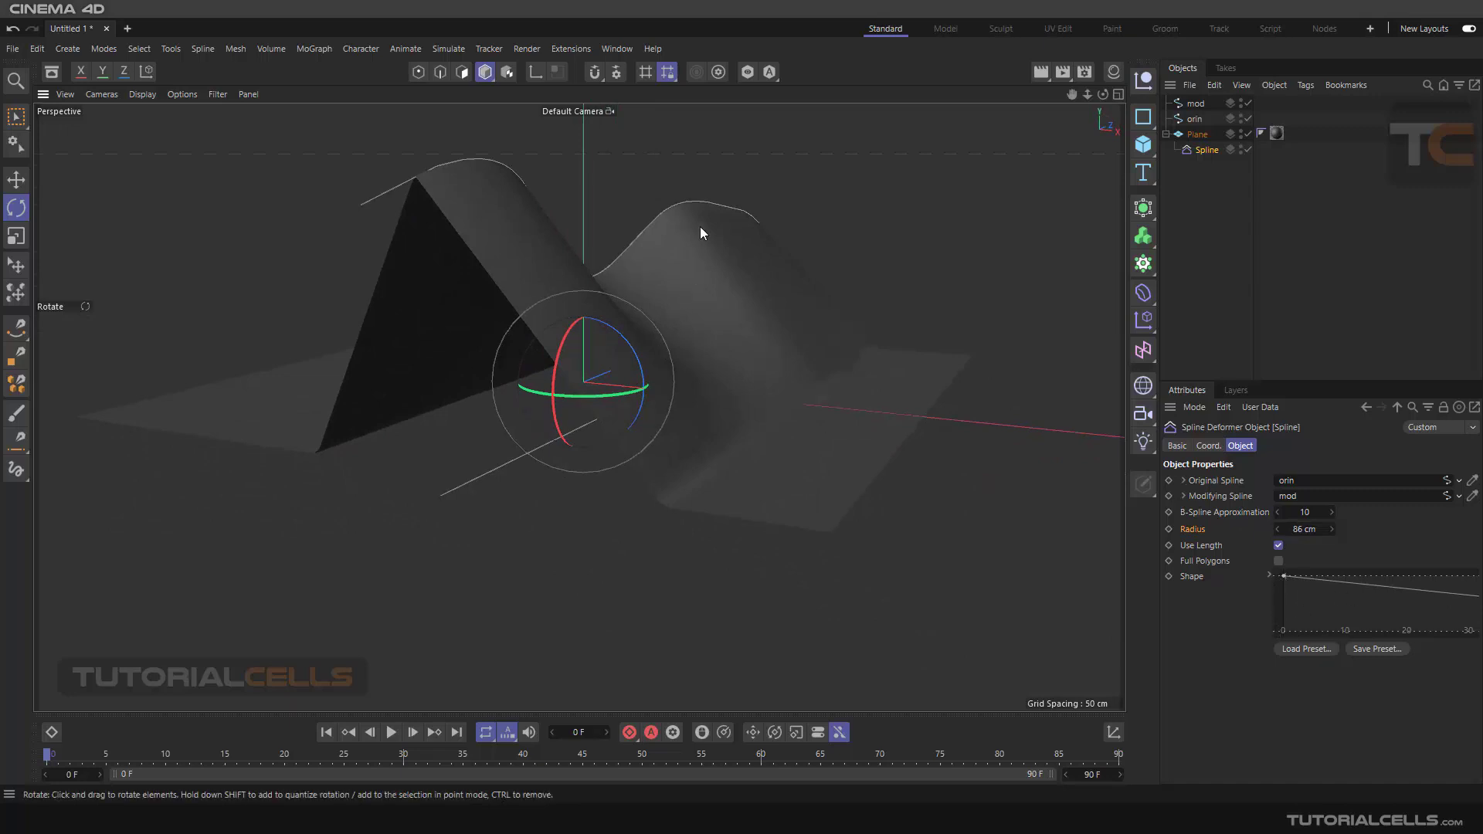
- Show the deformer's Shape curve in a separate window and move its first point to about X 18, Y 0.99
right_click(1353, 609)
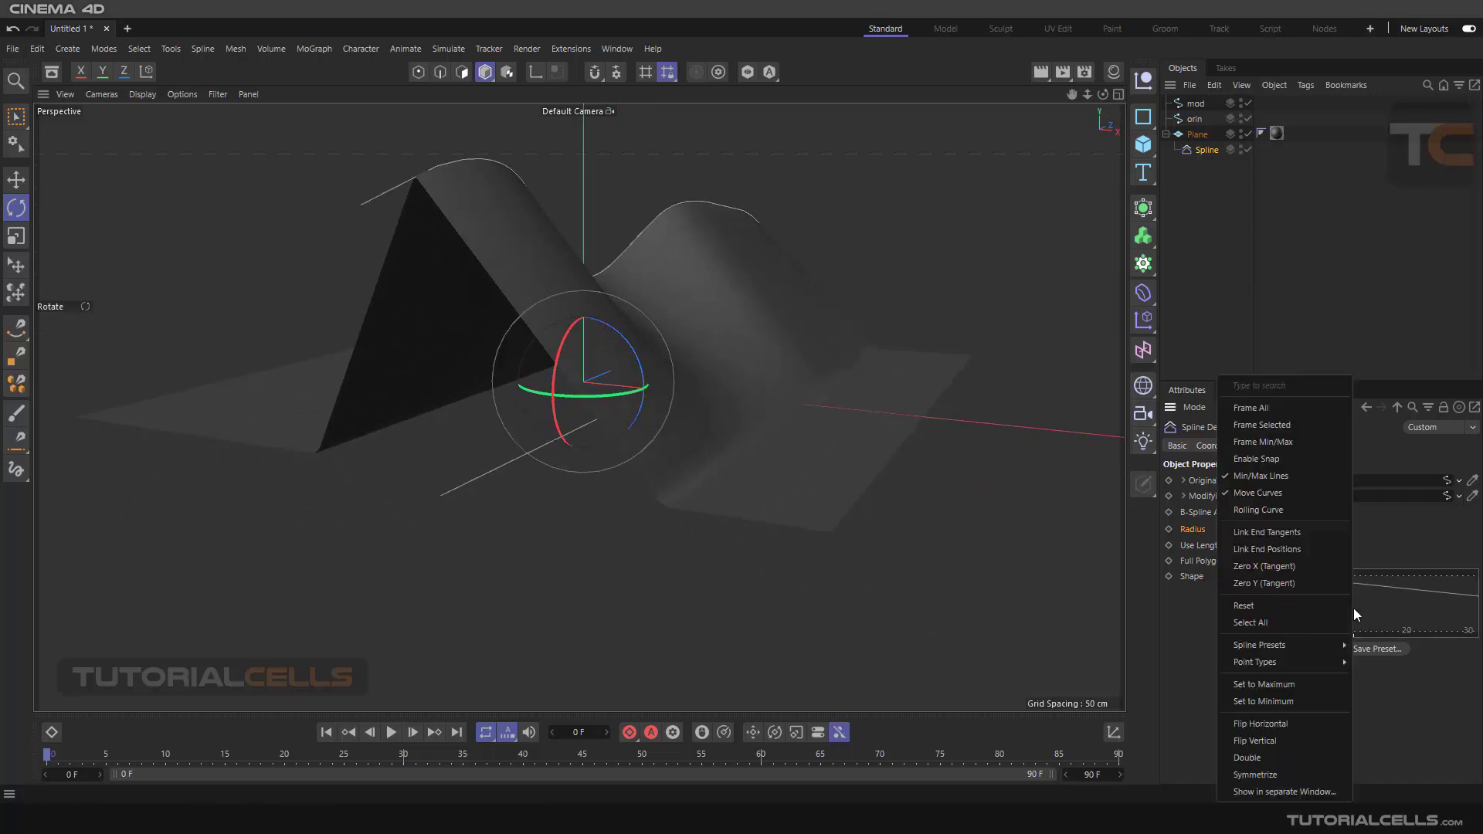
click(1322, 792)
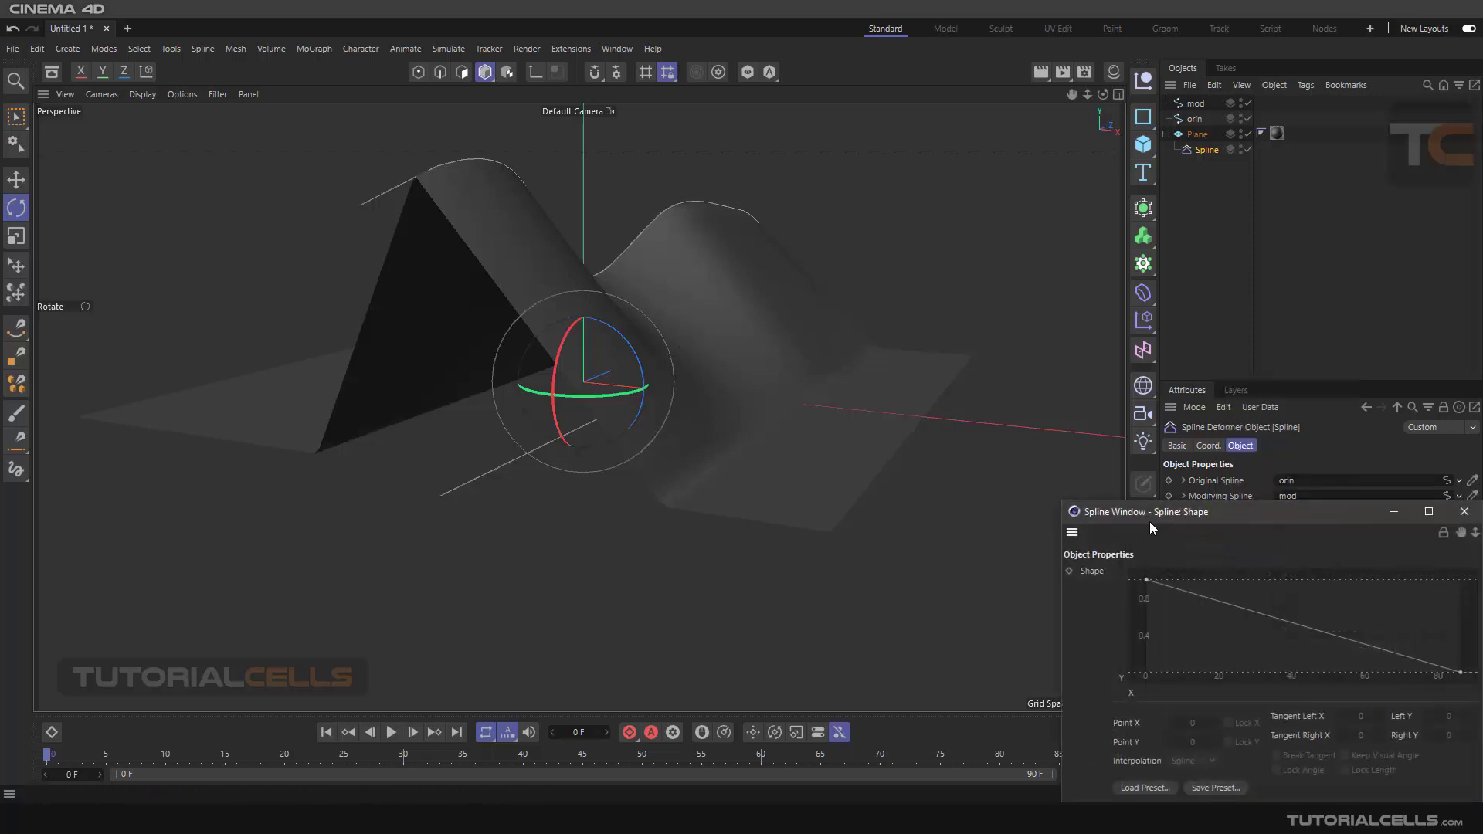
drag(1087, 425, 933, 270)
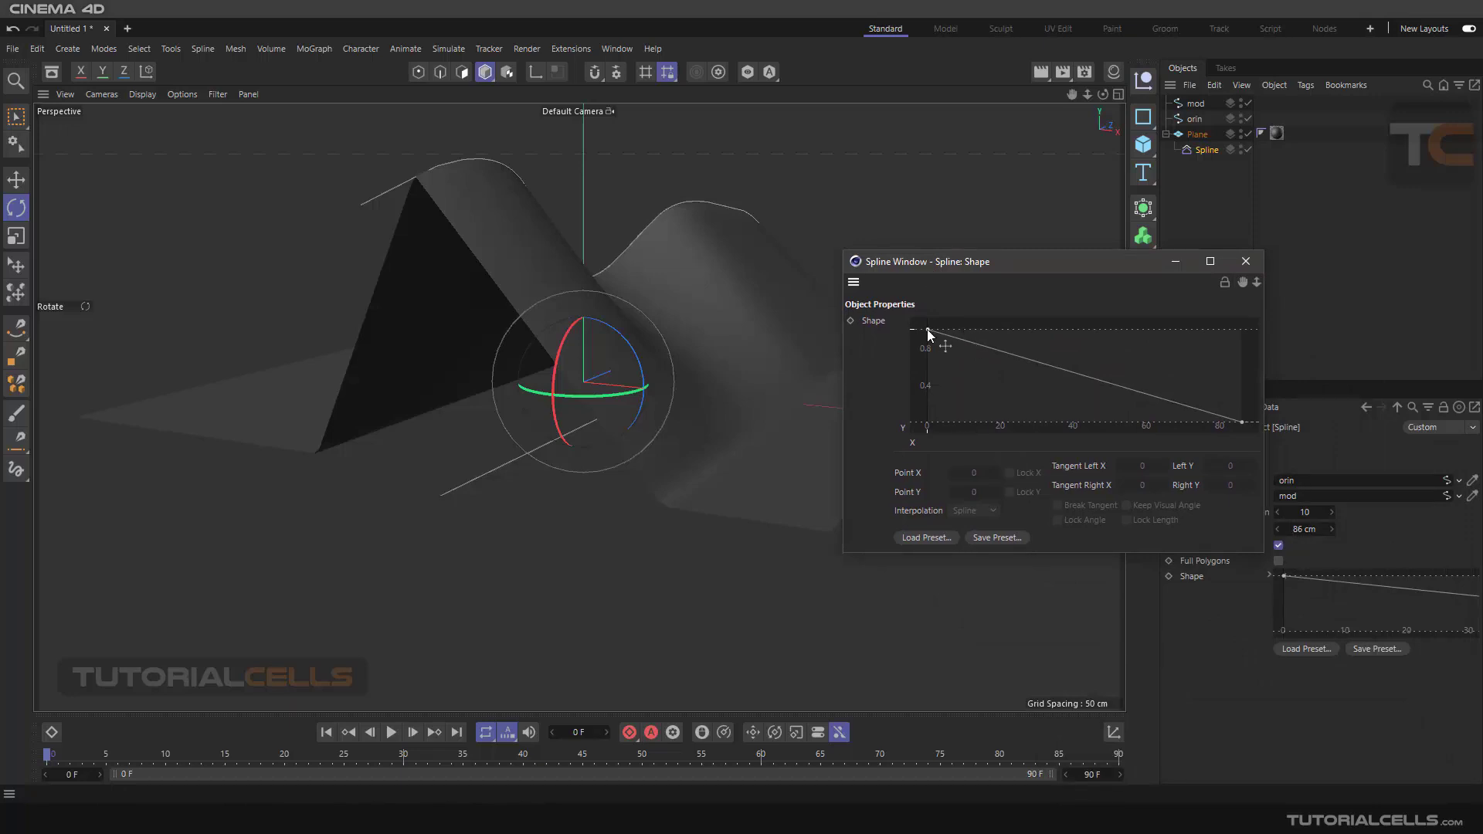
drag(927, 329, 993, 331)
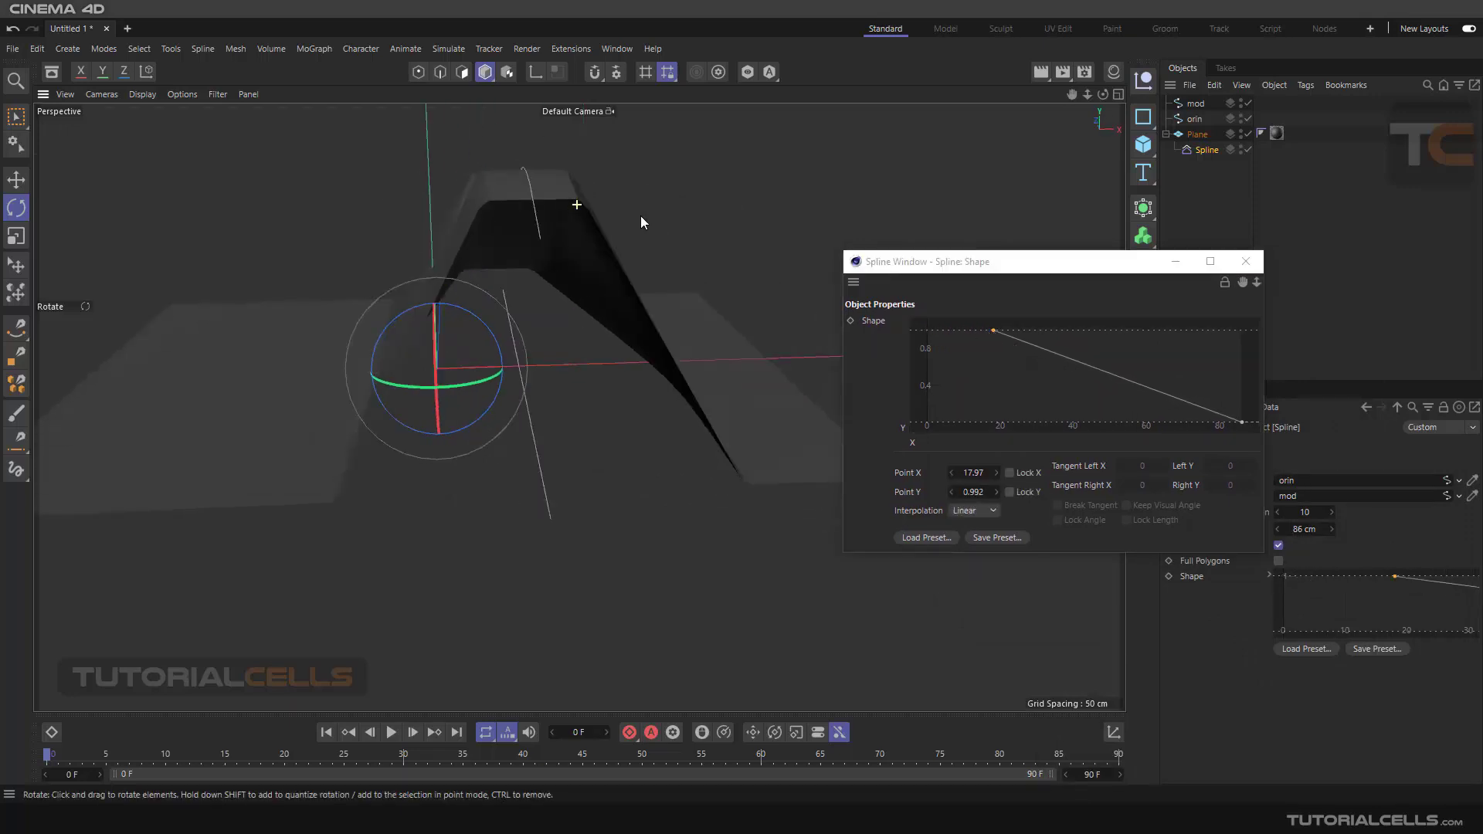
alt+drag(634, 222, 609, 193)
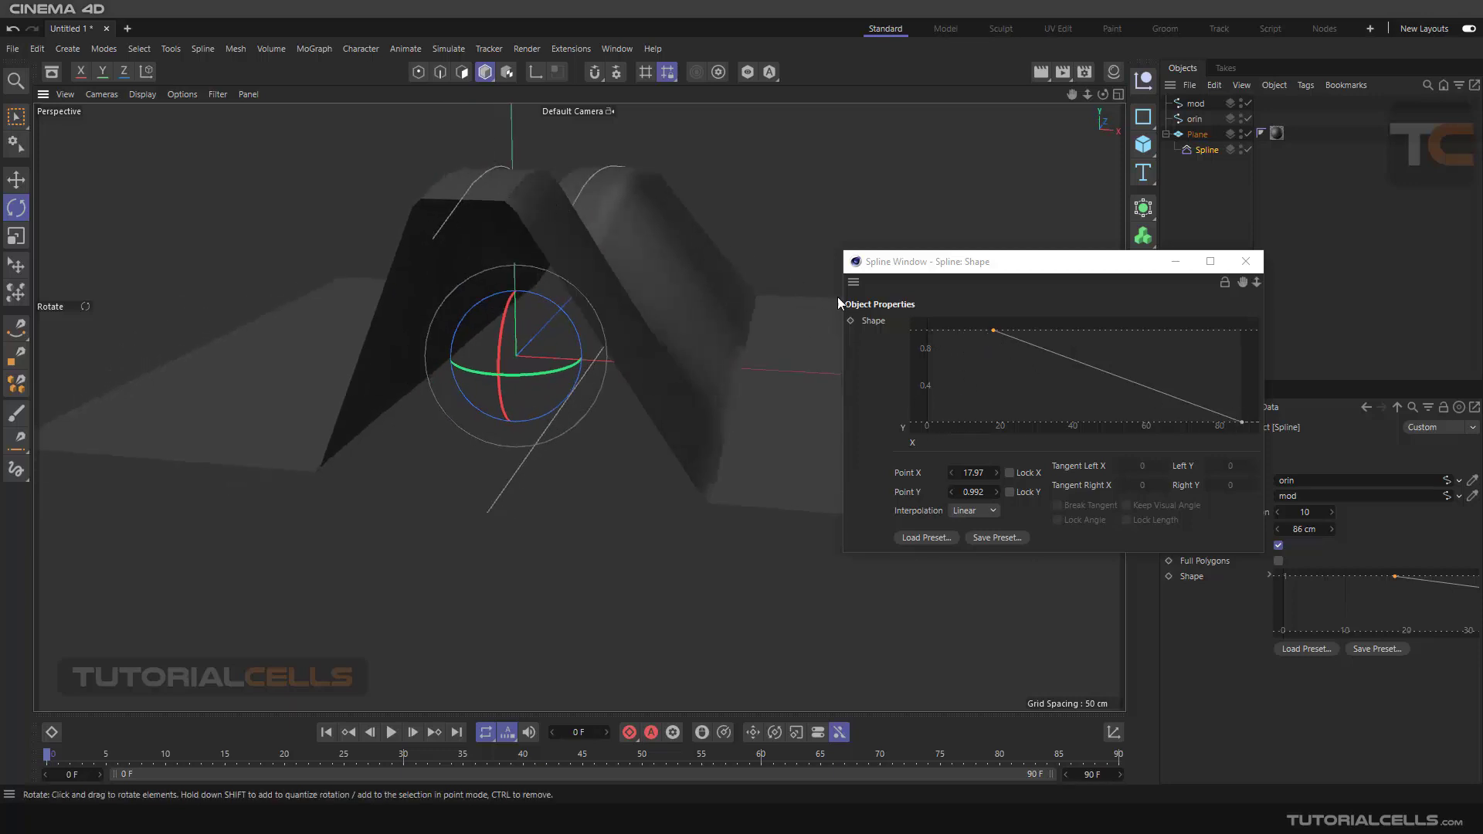
- Add a Shape curve point at about X 26.4, Y 0.52 with Spline interpolation, and lengthen its right tangent
ctrl+drag(1032, 344, 1024, 376)
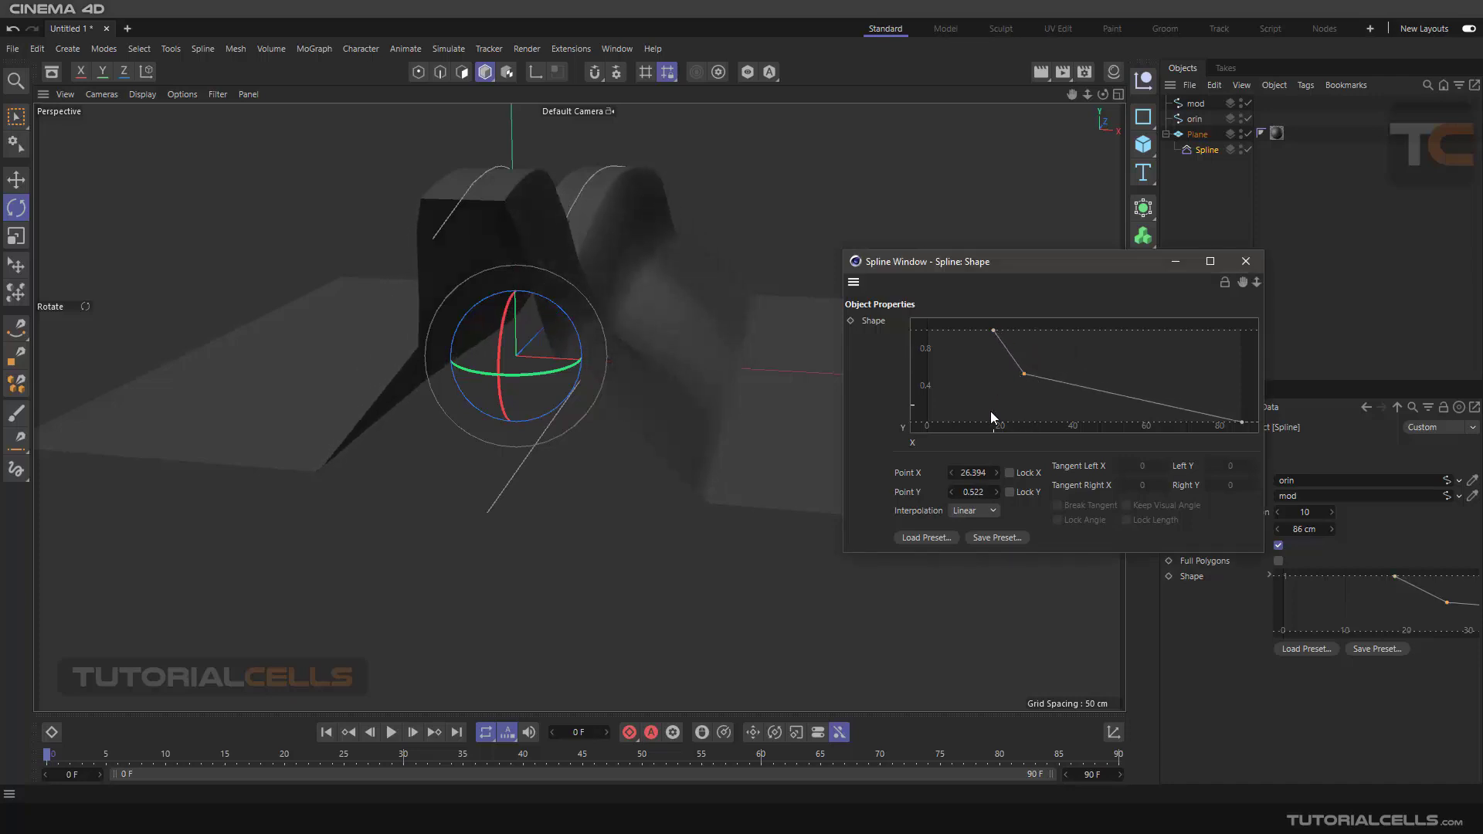
click(964, 510)
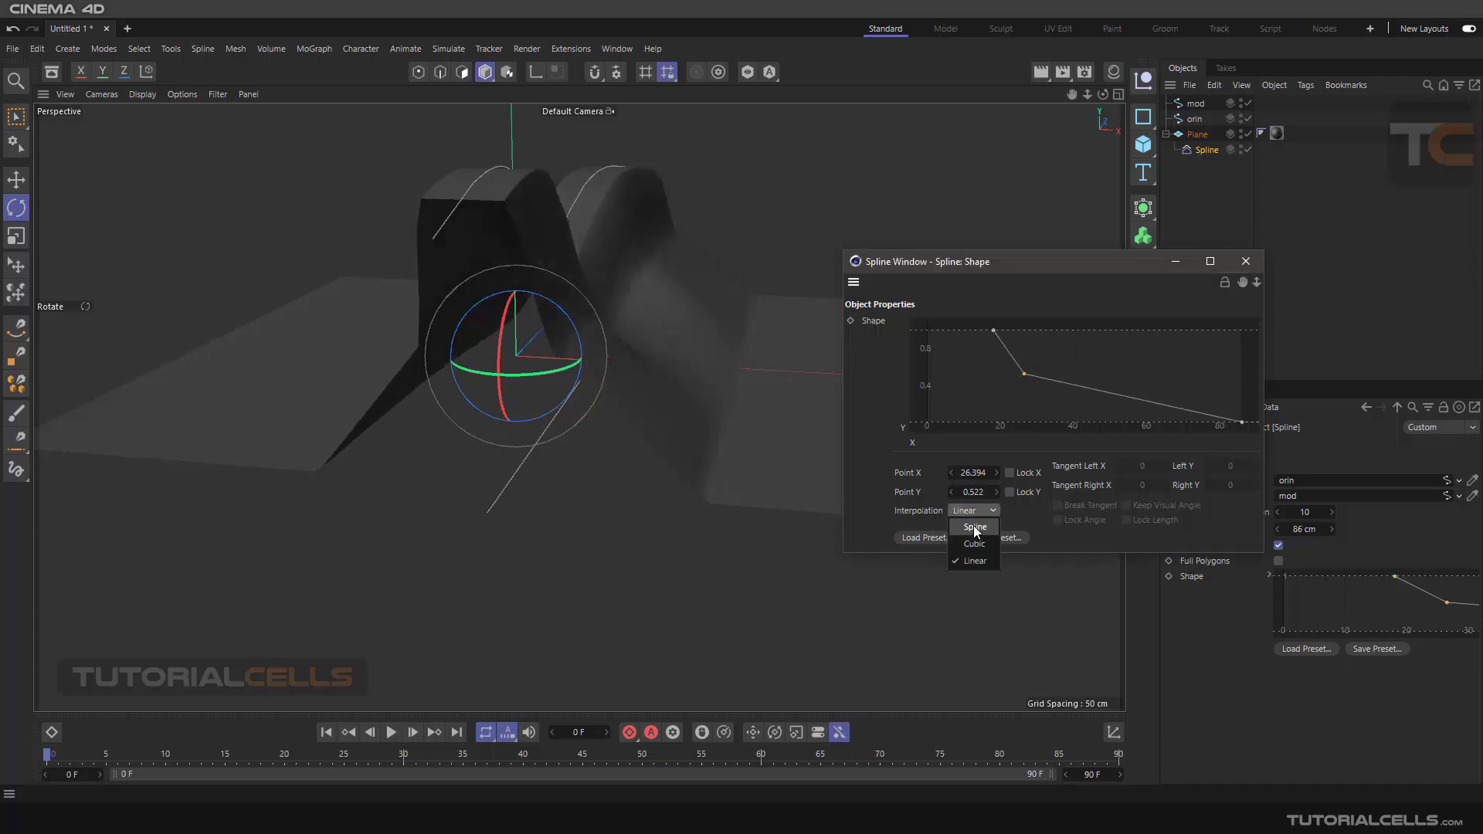
click(975, 527)
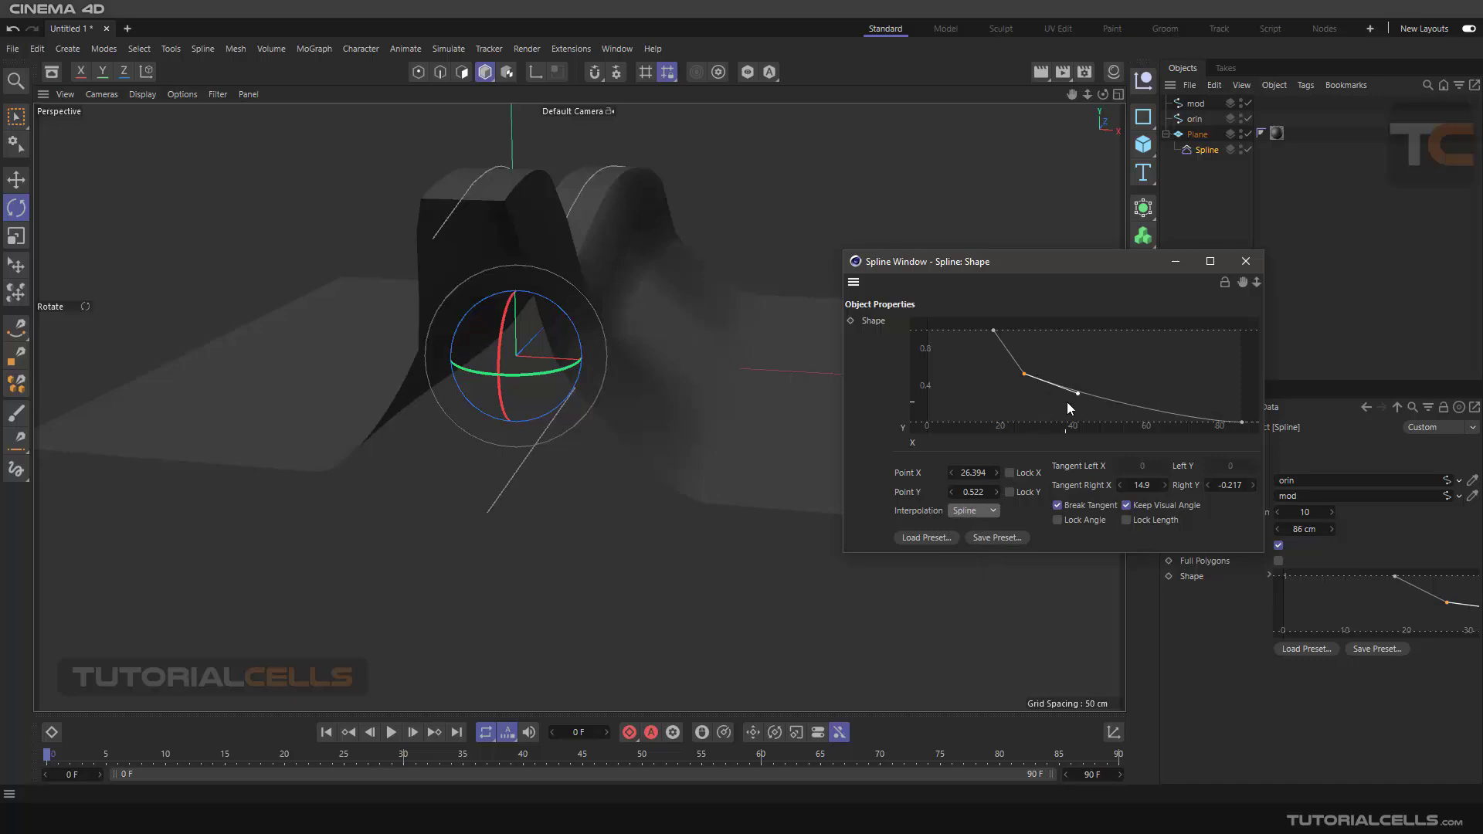
drag(1077, 391, 1121, 394)
- Try two extra points on the falling part of the Shape curve to form a bump, and delete both again
ctrl+click(1162, 372)
ctrl+click(1128, 369)
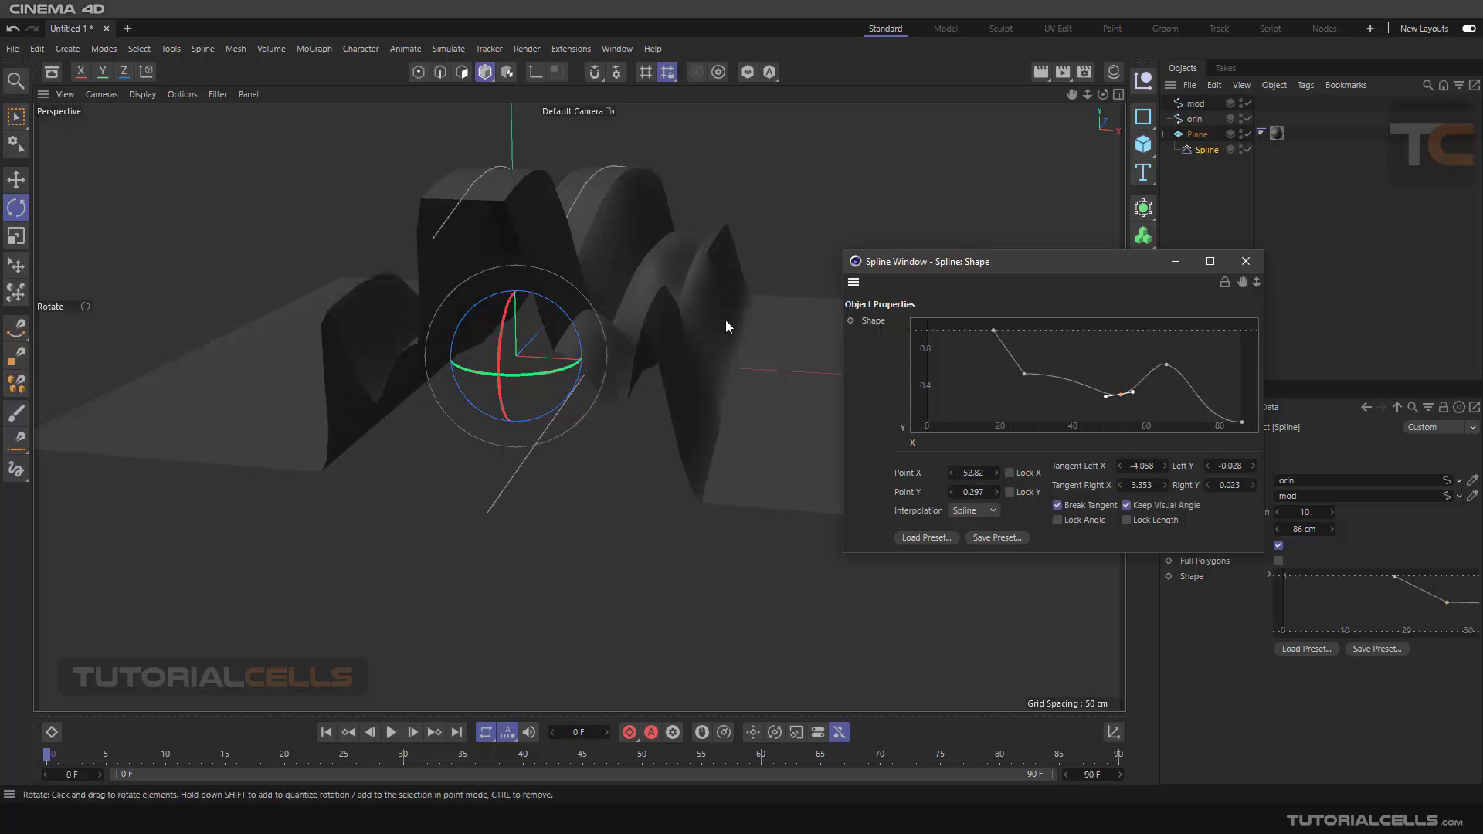
drag(725, 320, 749, 308)
key(ctrl+z)
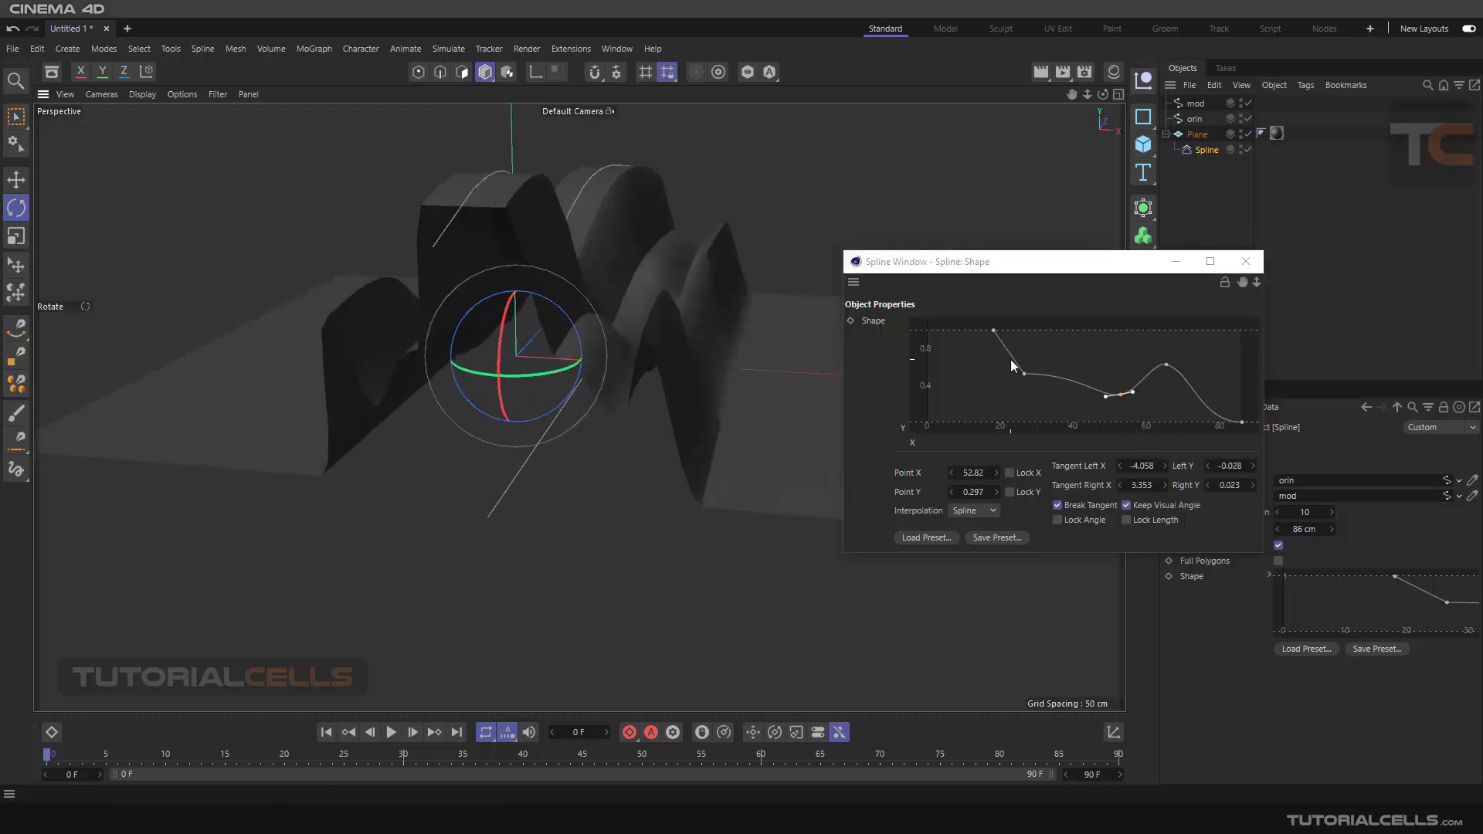
click(1168, 365)
key(Delete)
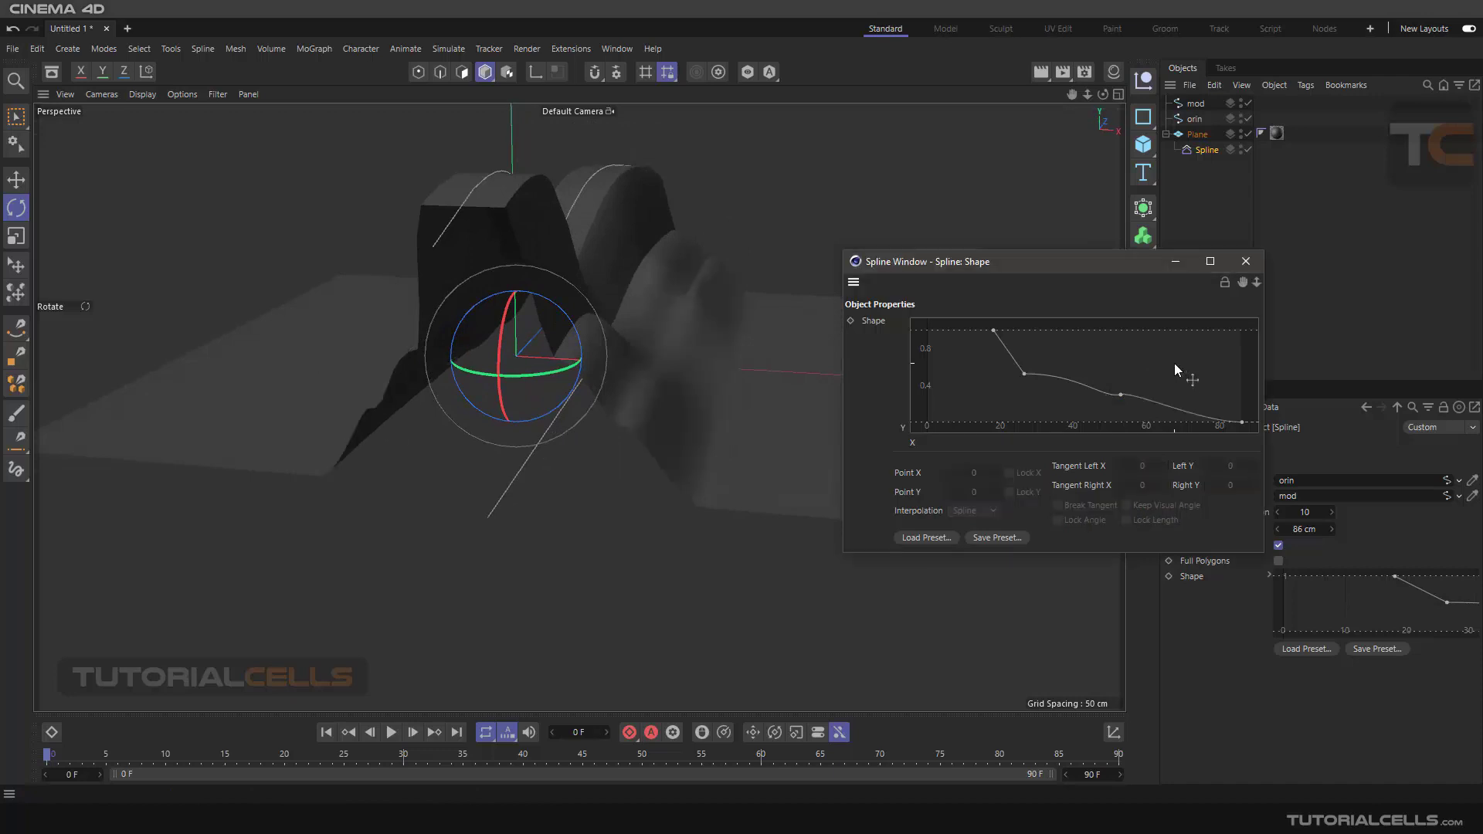
click(1121, 395)
key(Delete)
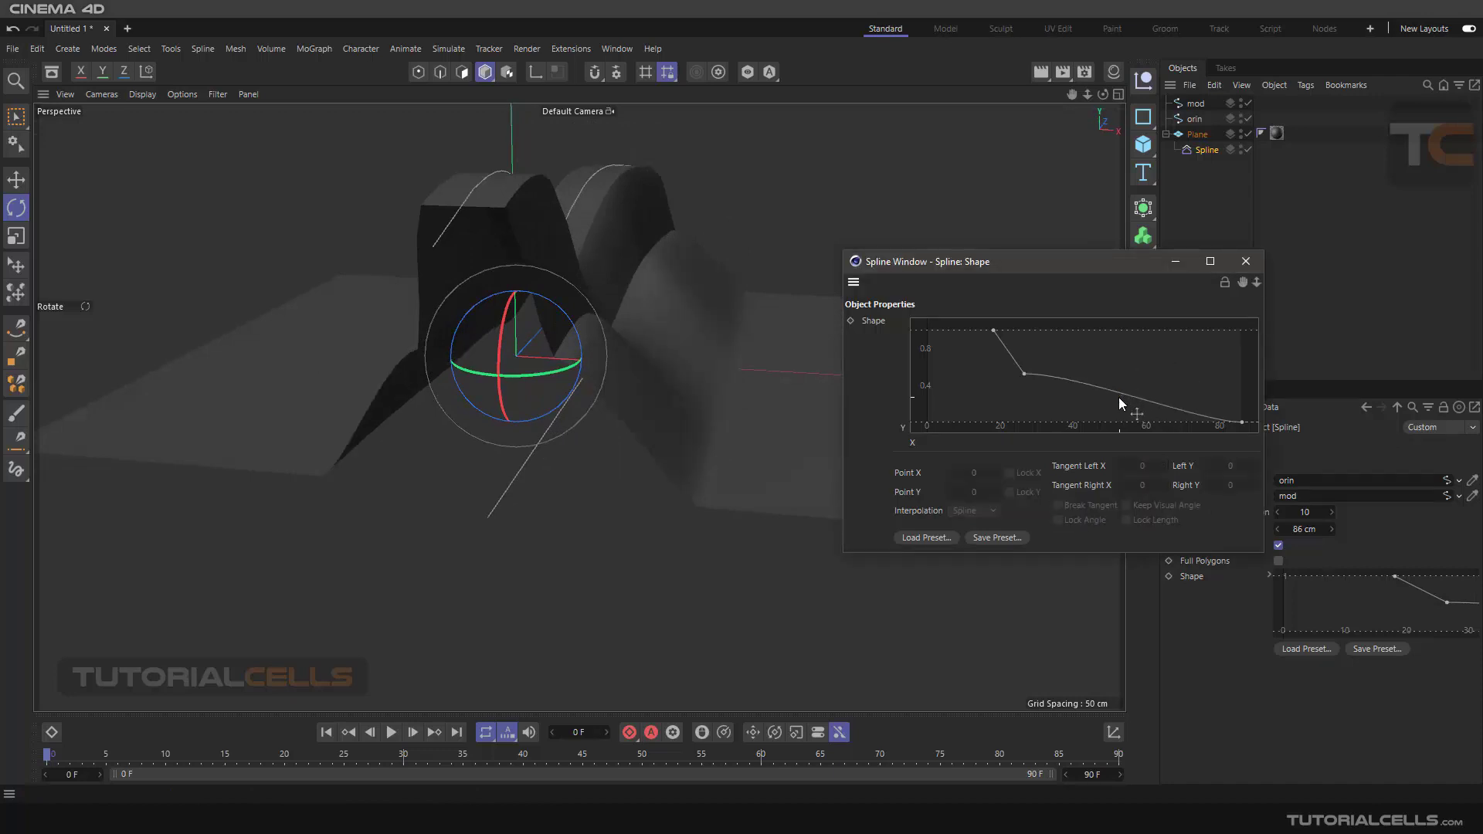
- Display the model shaded with wireframe lines and close the separate Shape curve window
drag(696, 309, 648, 346)
click(139, 94)
click(151, 131)
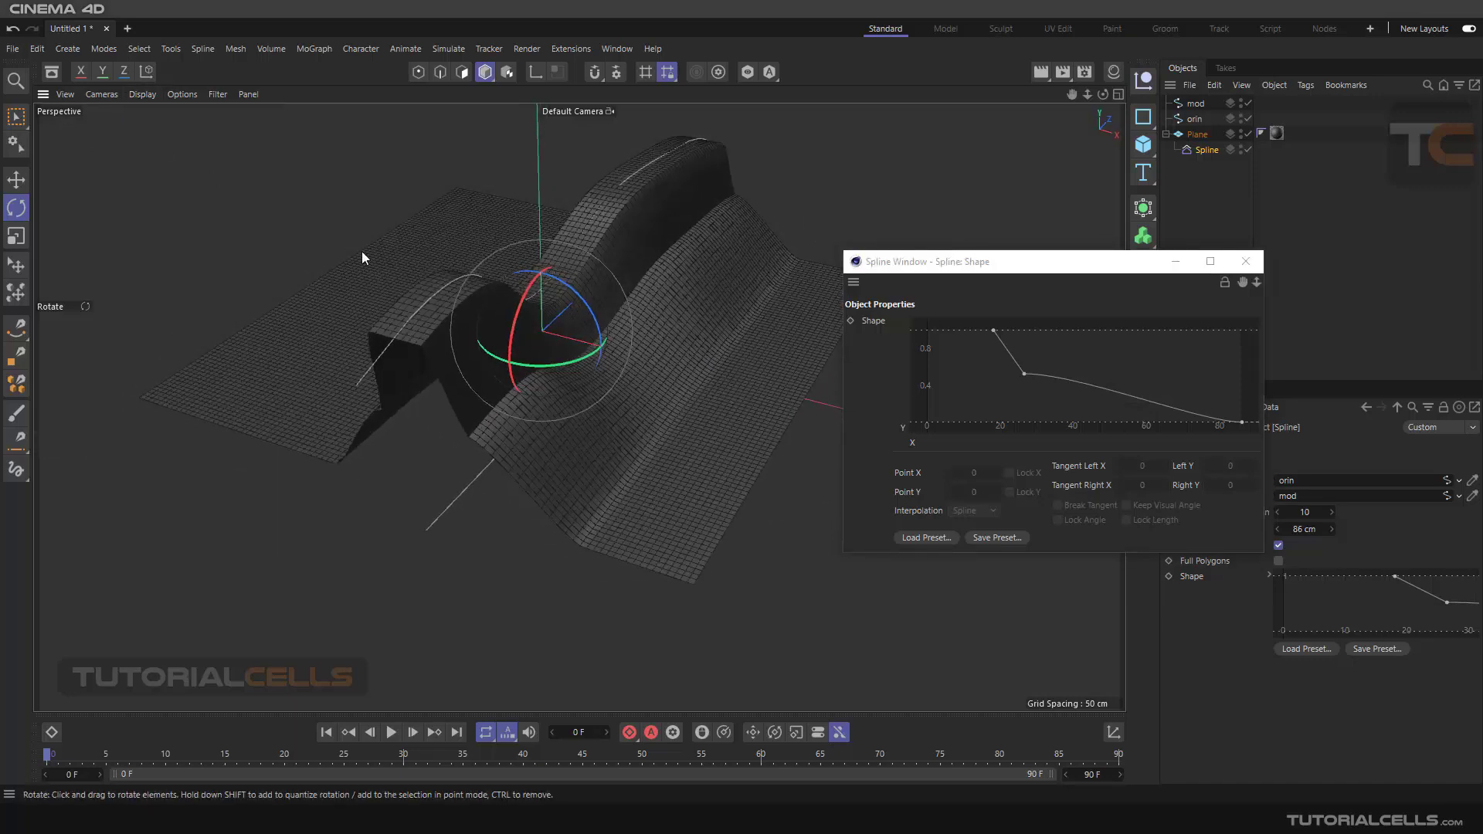
mouse_move(454, 304)
mouse_down()
mouse_move(646, 317)
mouse_move(688, 280)
mouse_move(726, 277)
mouse_up()
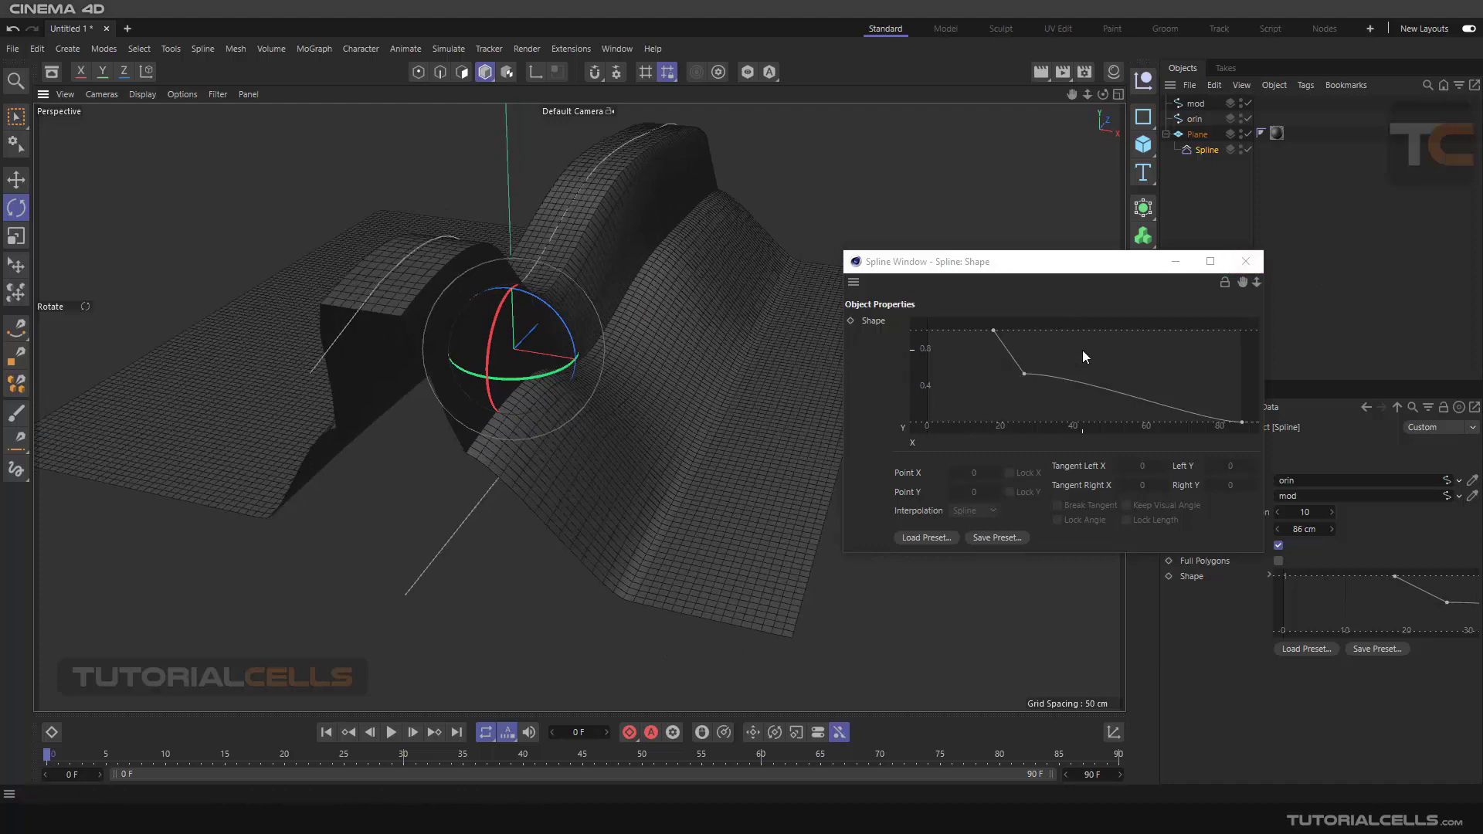
drag(1090, 267, 1087, 266)
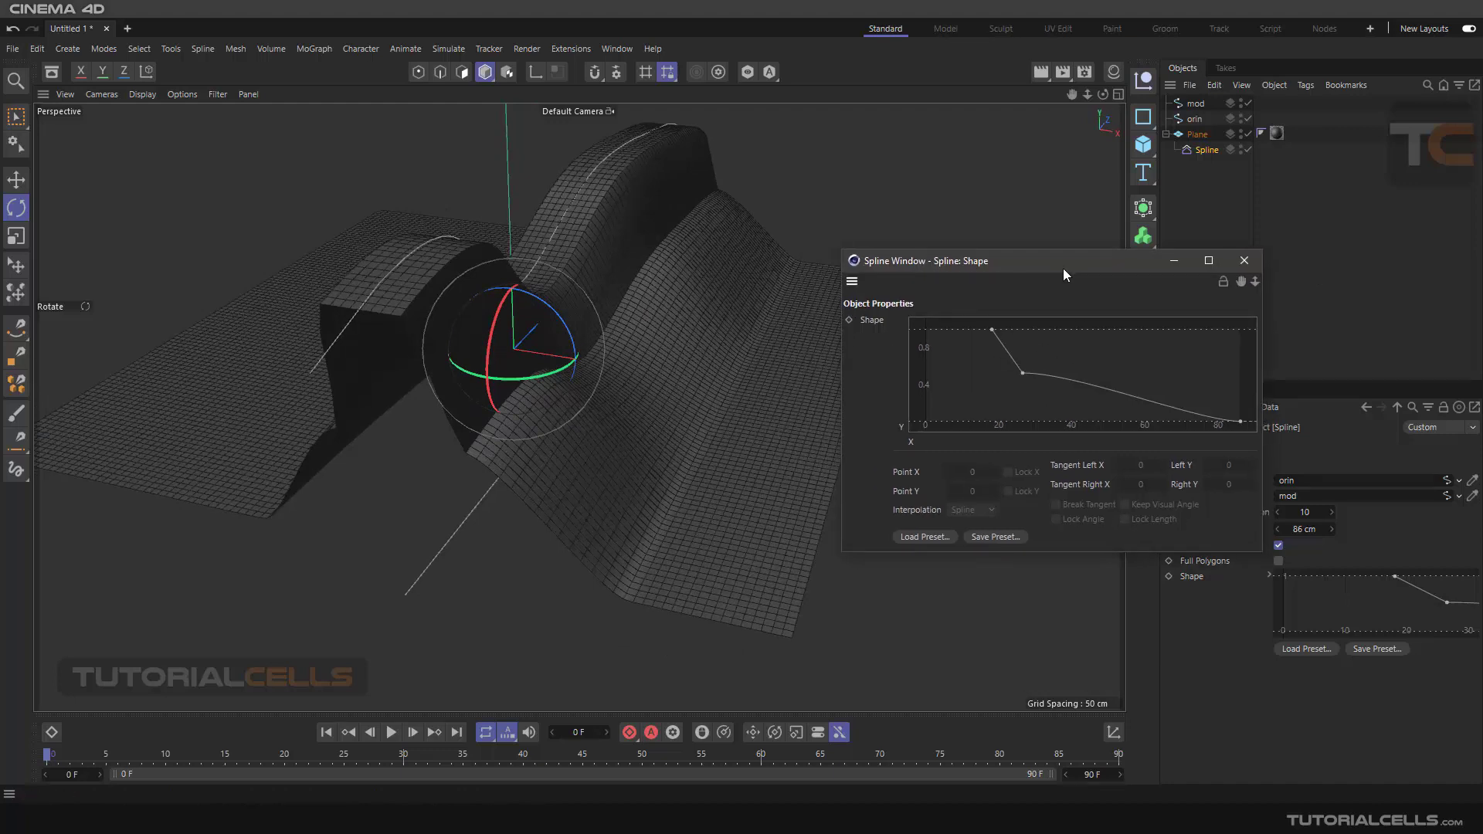
click(1244, 260)
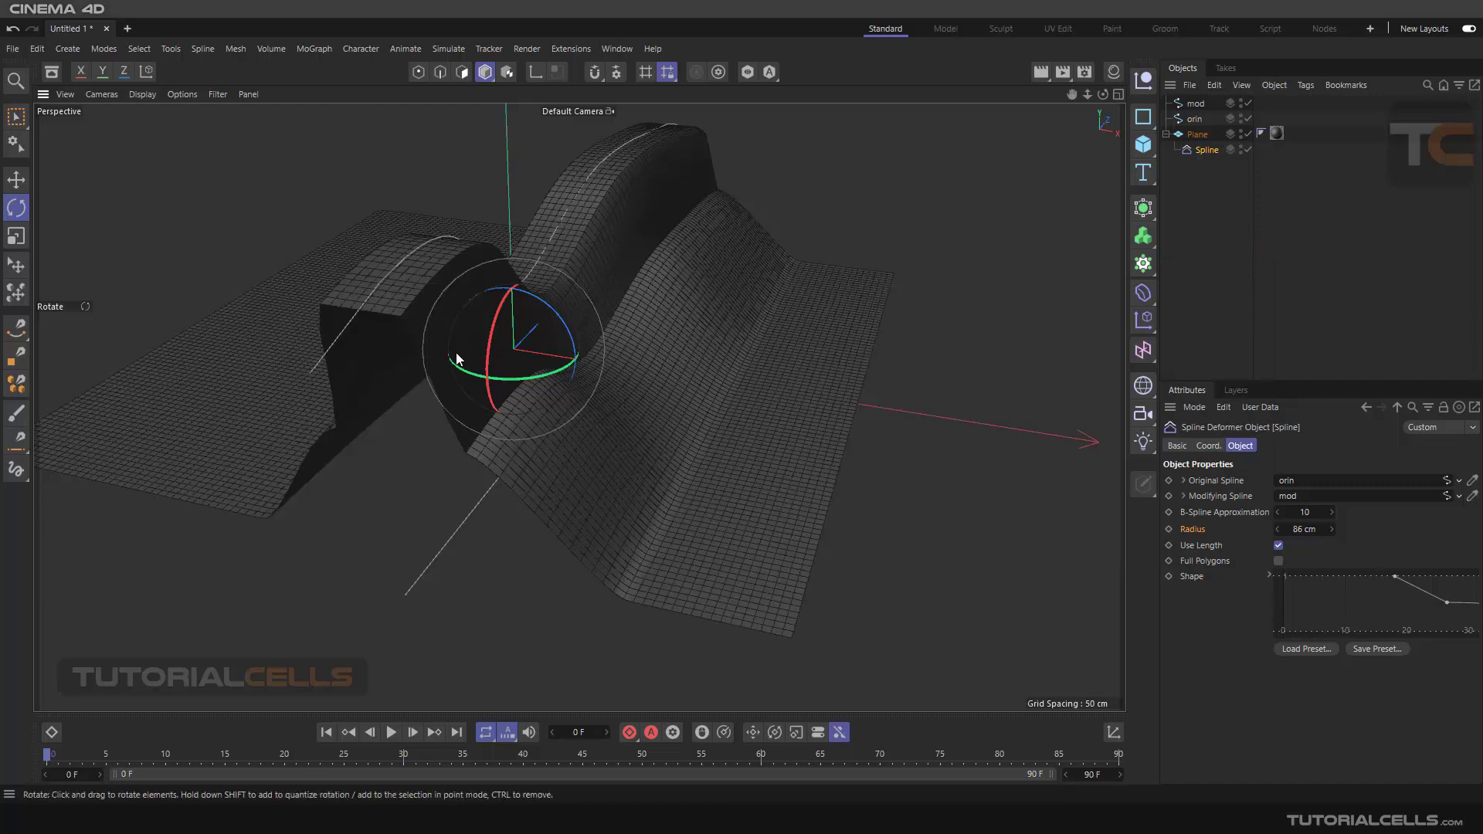
mouse_move(459, 358)
alt+mouse_down()
mouse_move(546, 308)
mouse_move(457, 337)
alt+mouse_up()
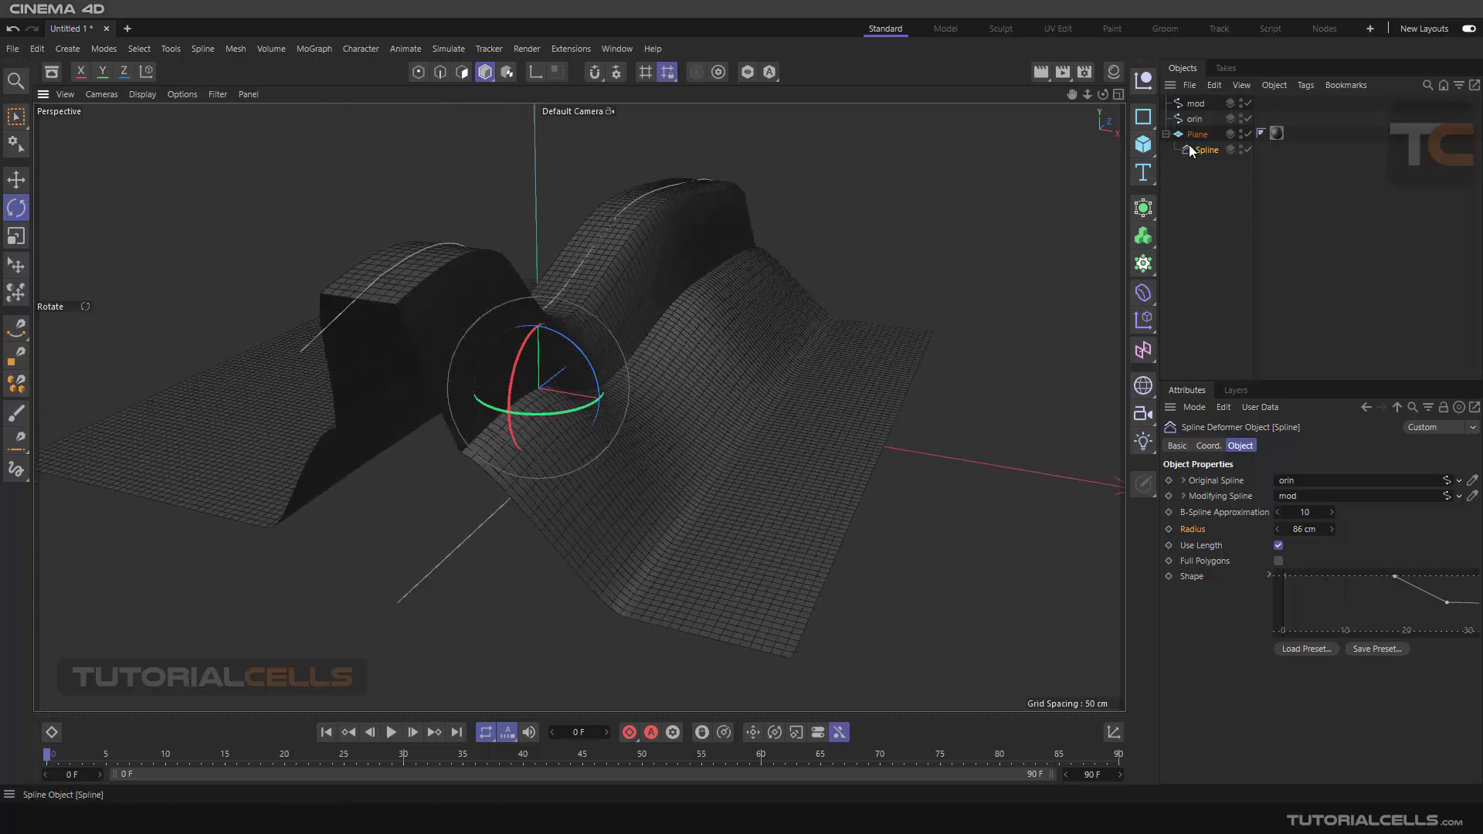
click(1190, 122)
ctrl+click(1198, 106)
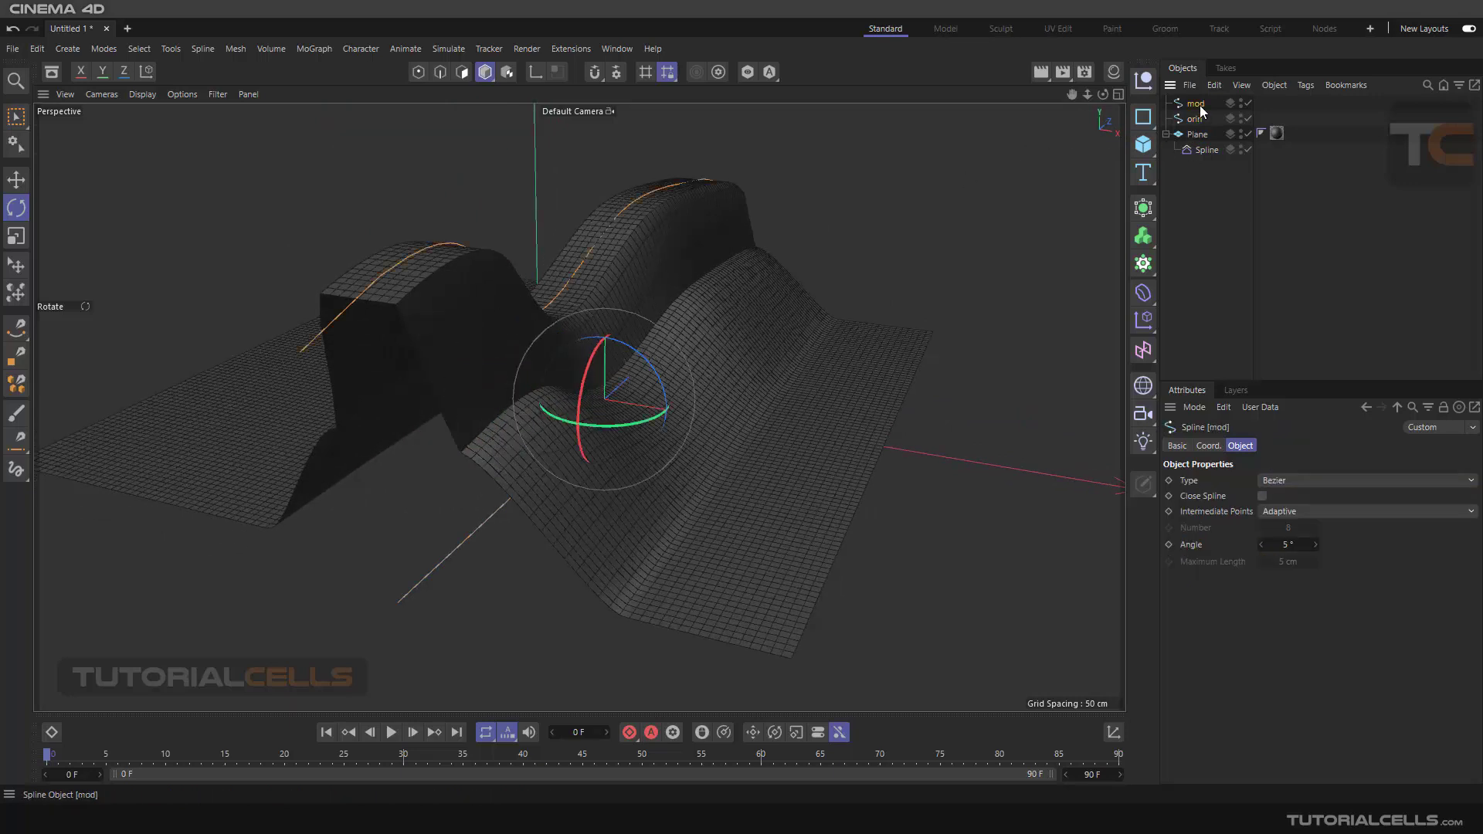
alt+drag(841, 408, 794, 430)
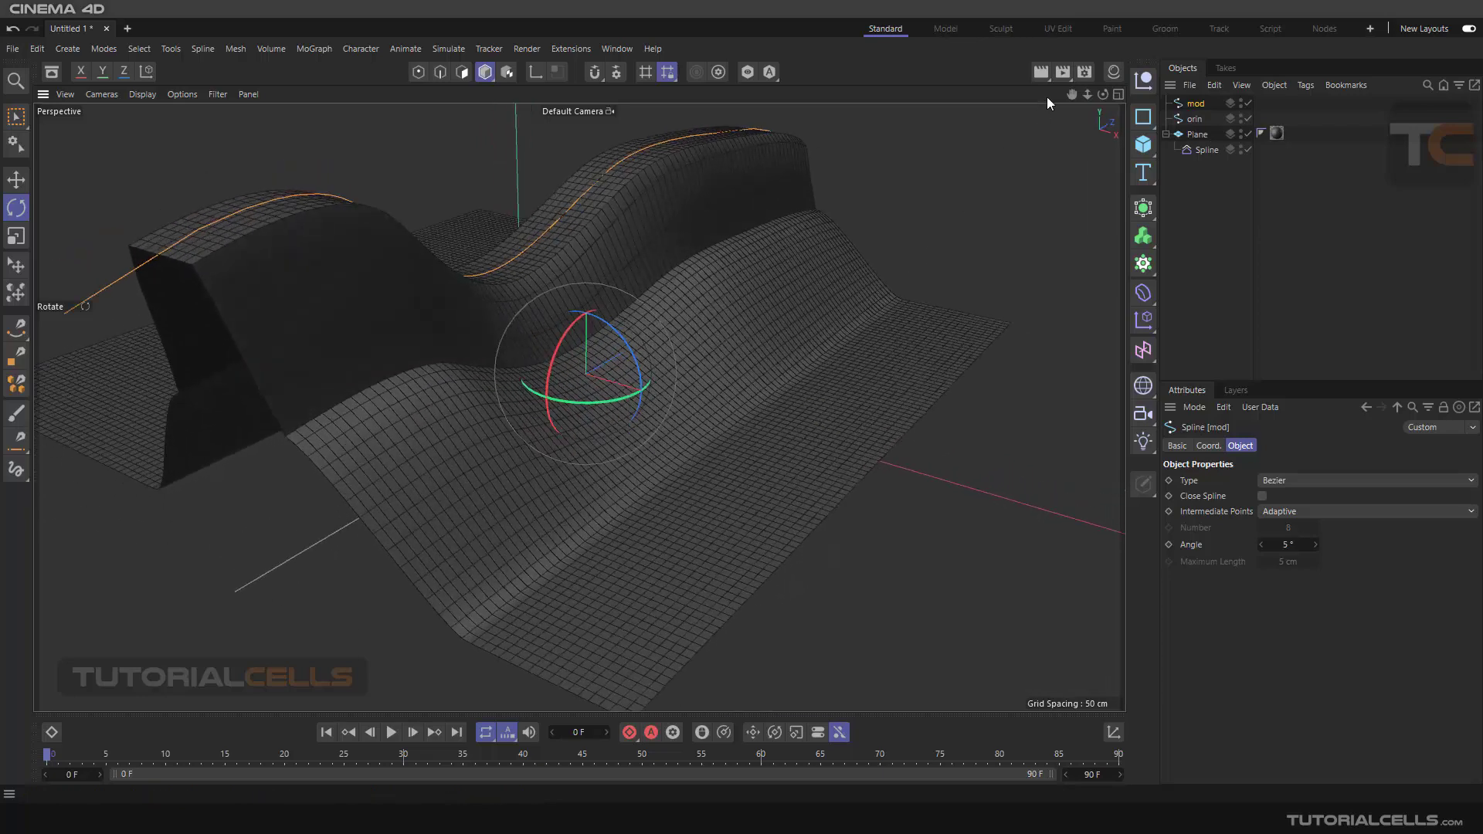
- Add a Landscape object and move it along X until it is clear of the deformed plane
scroll(924, 368, down, 5)
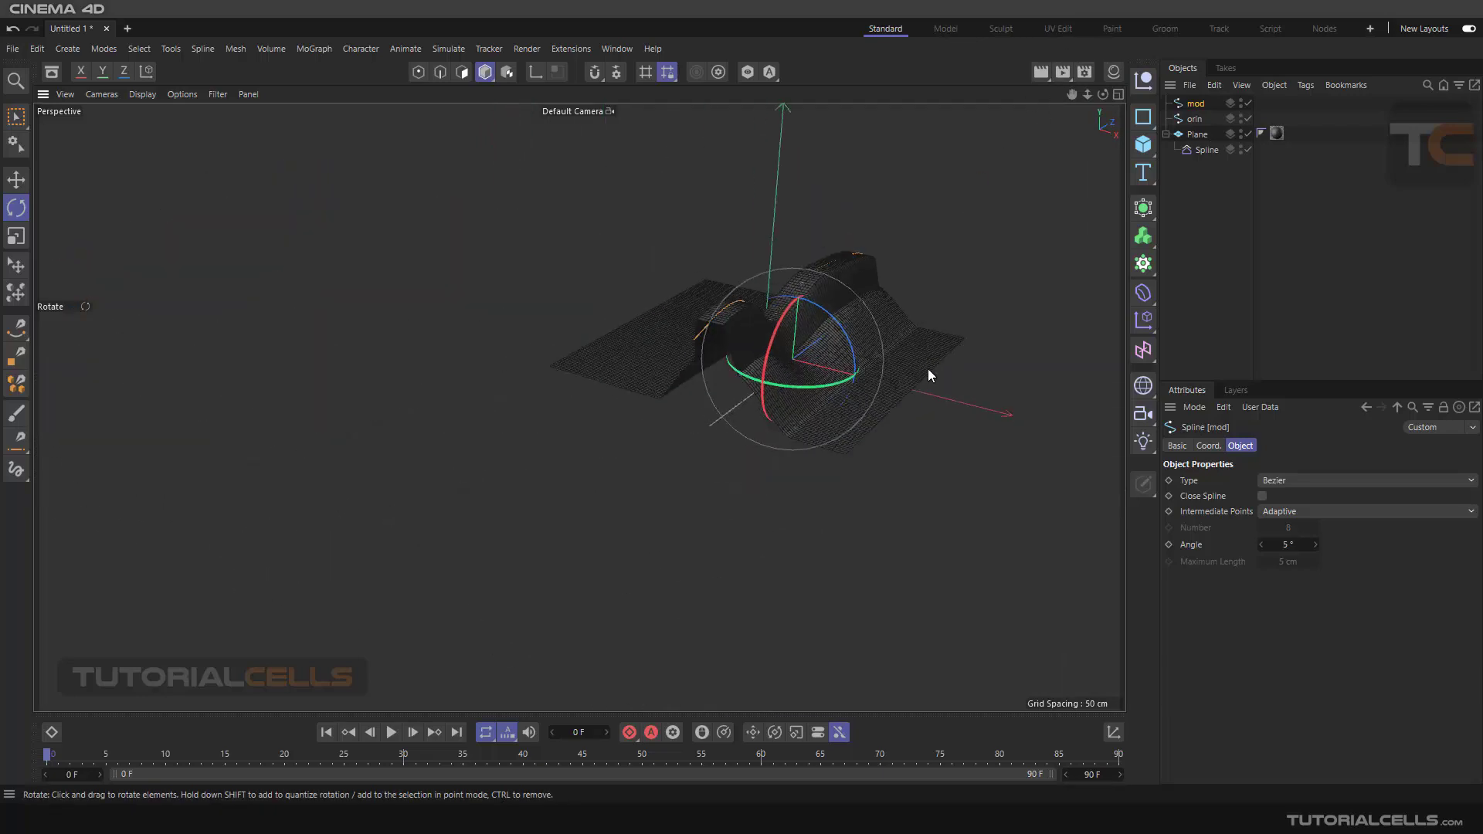
alt+drag(929, 369, 1076, 159)
click(1143, 145)
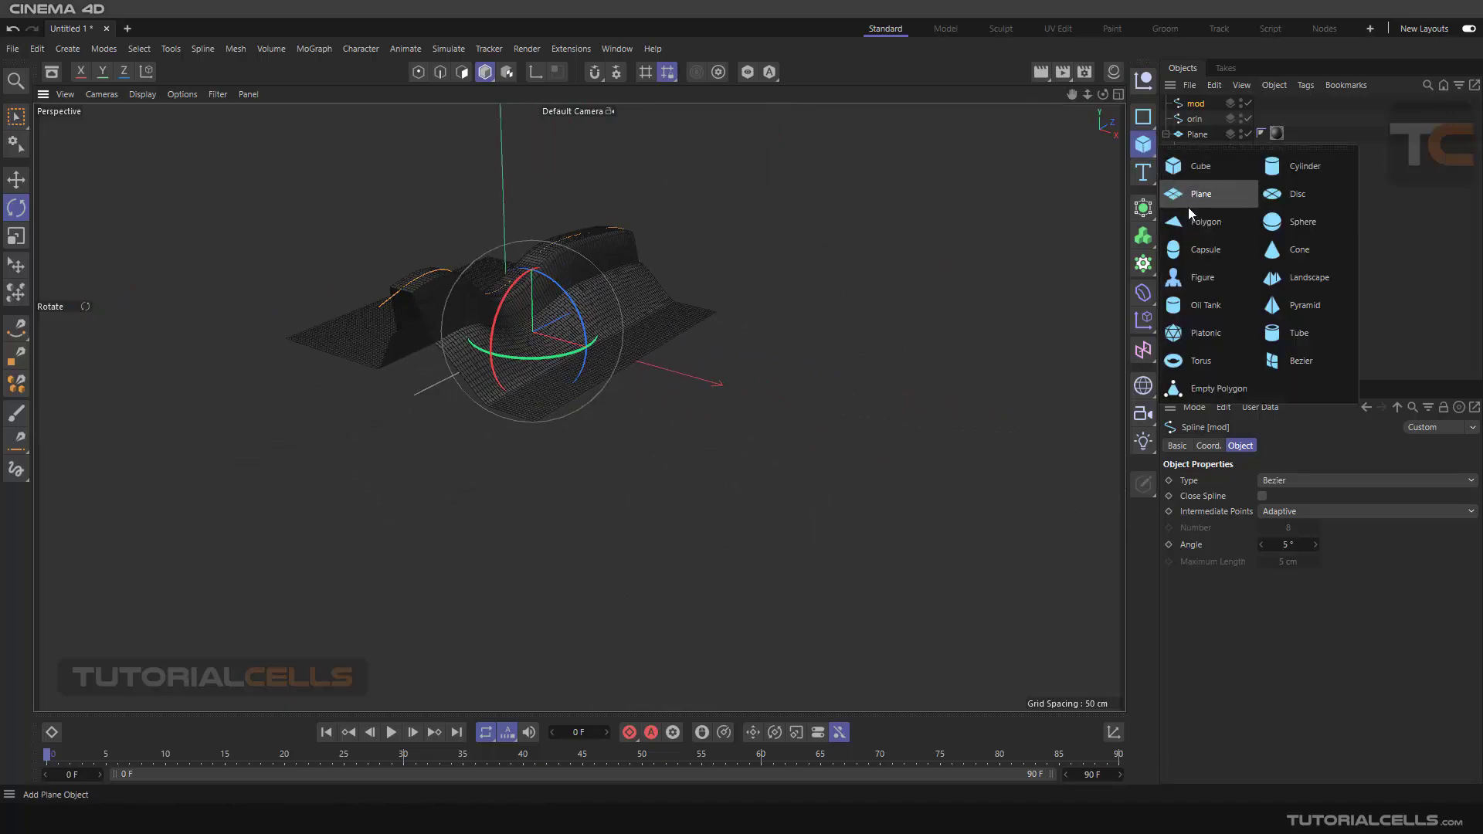
click(1194, 271)
scroll(618, 386, down, 4)
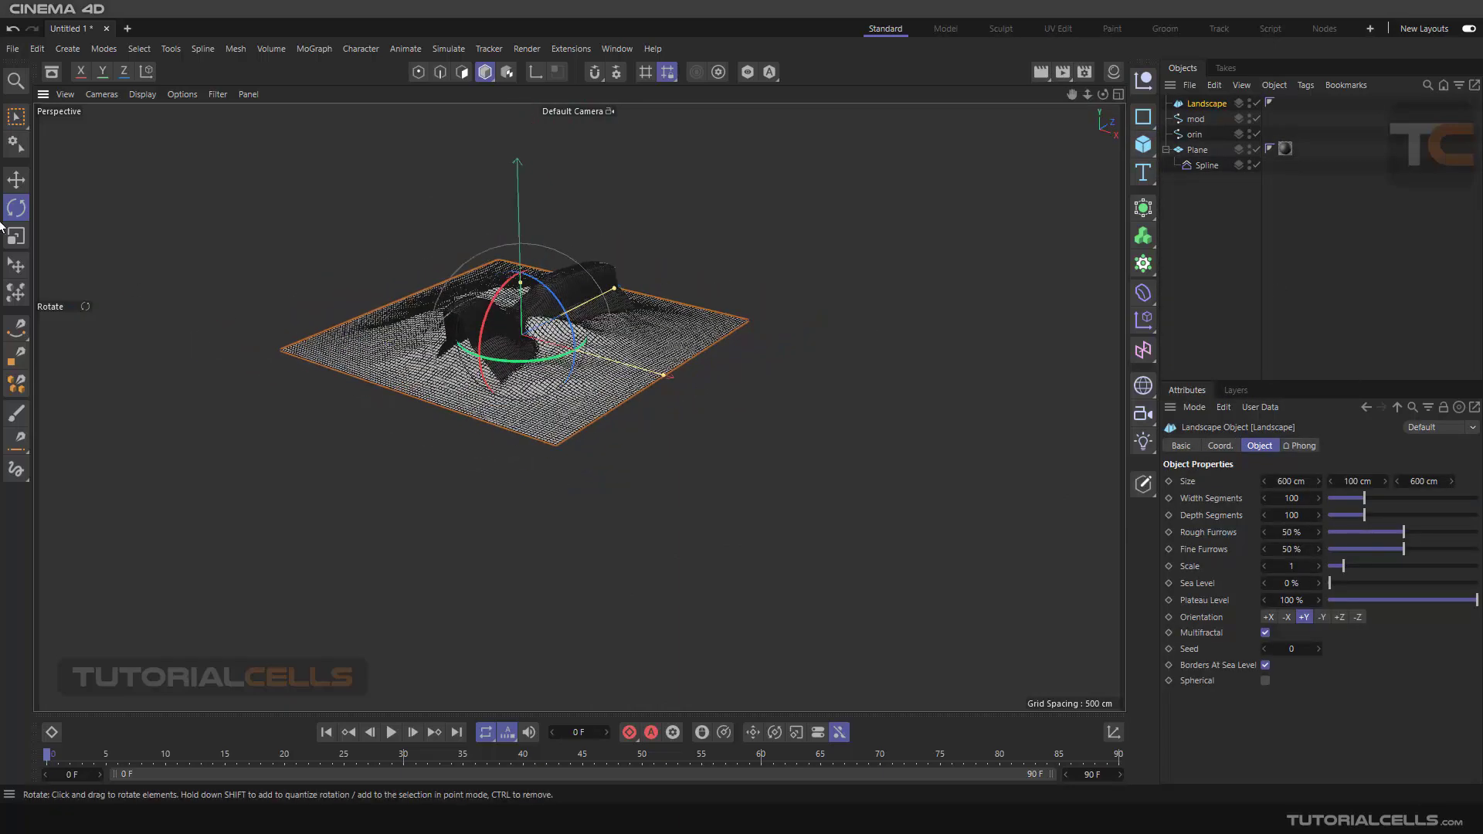
key(e)
drag(539, 364, 970, 254)
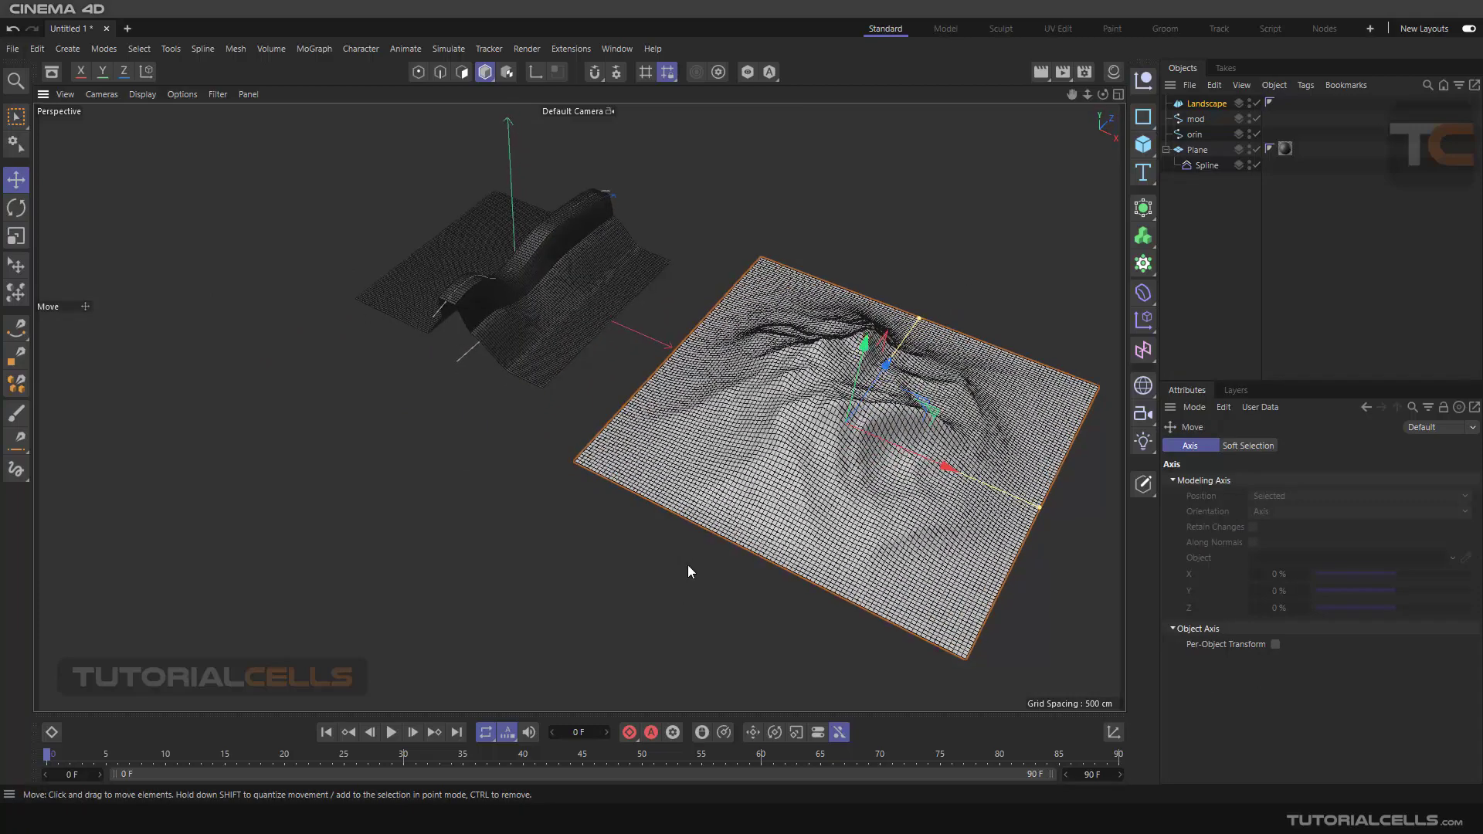
- Select the mod spline in point mode and call up its Project command for the landscape
click(1196, 119)
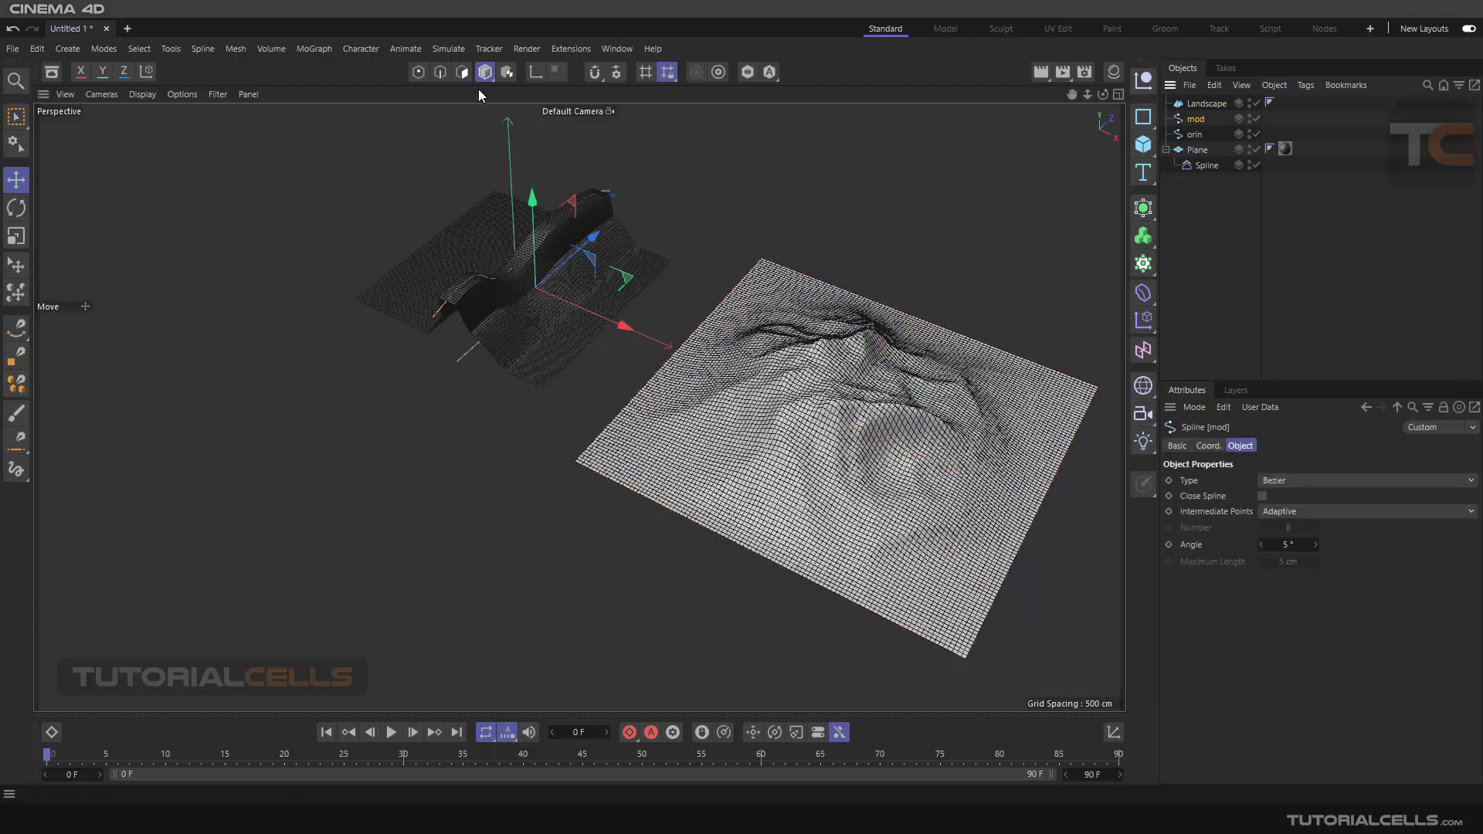
click(417, 73)
right_click(736, 142)
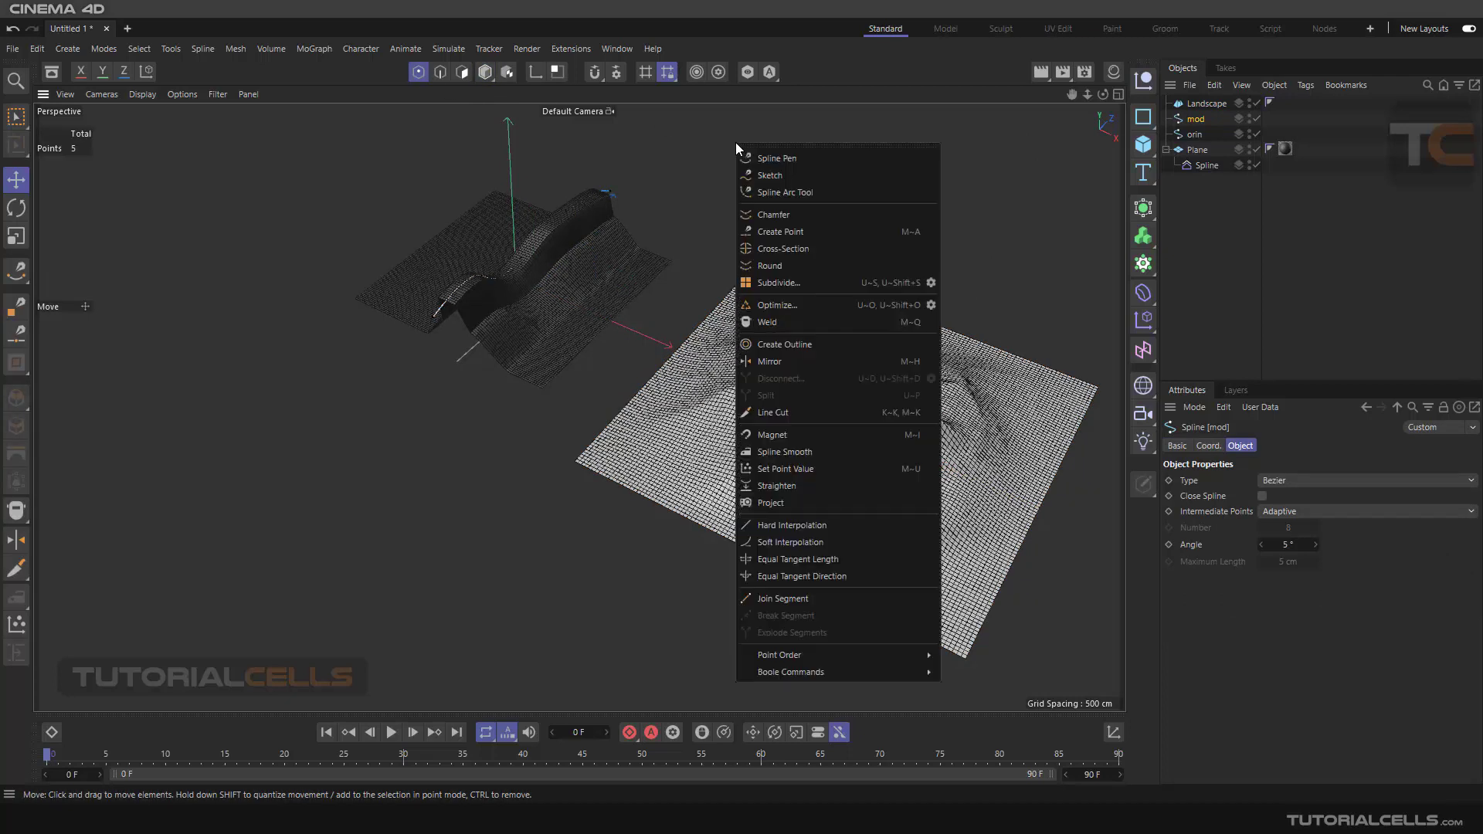
click(792, 502)
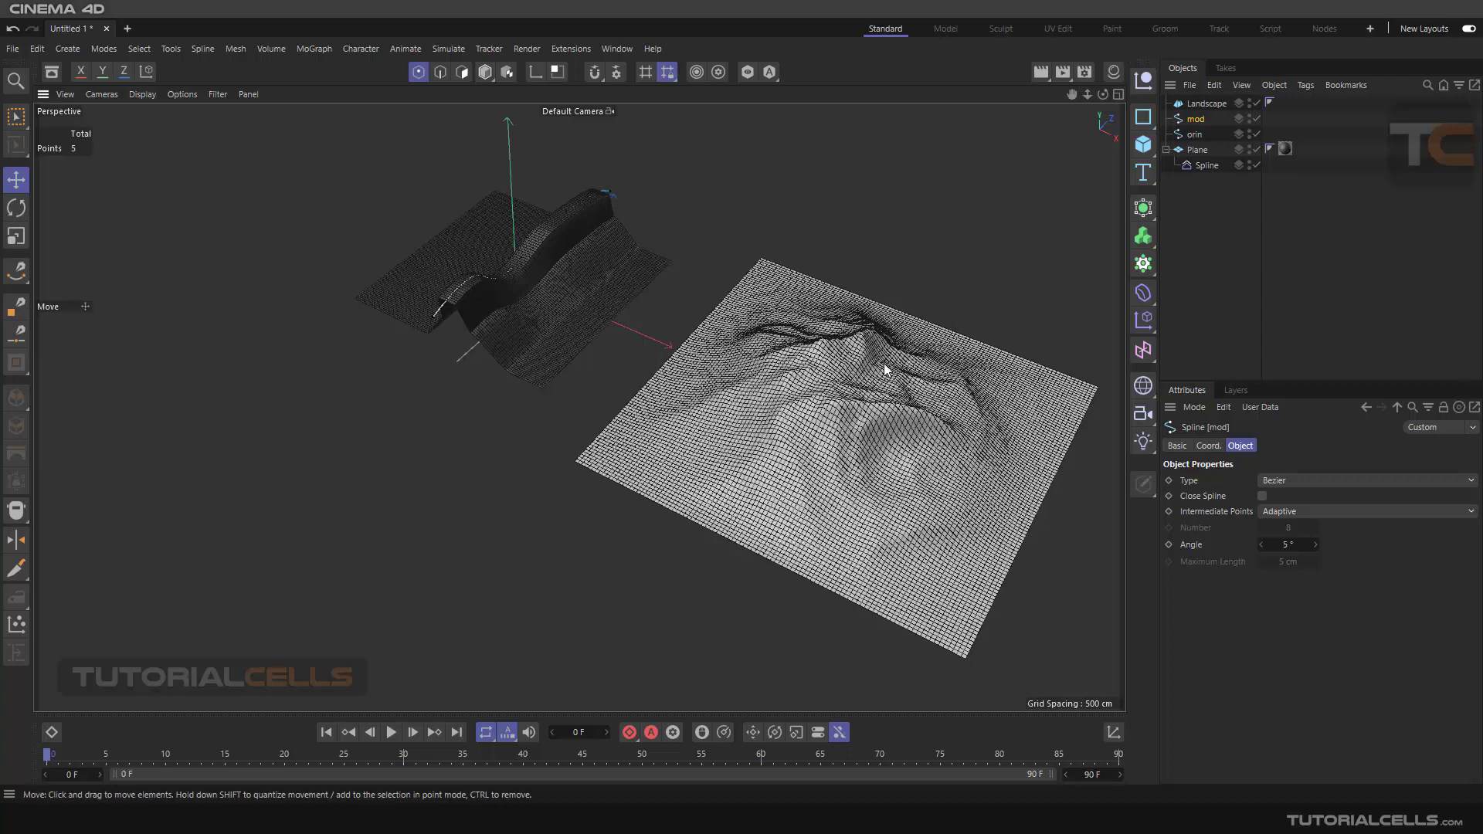
scroll(464, 356, up, 2)
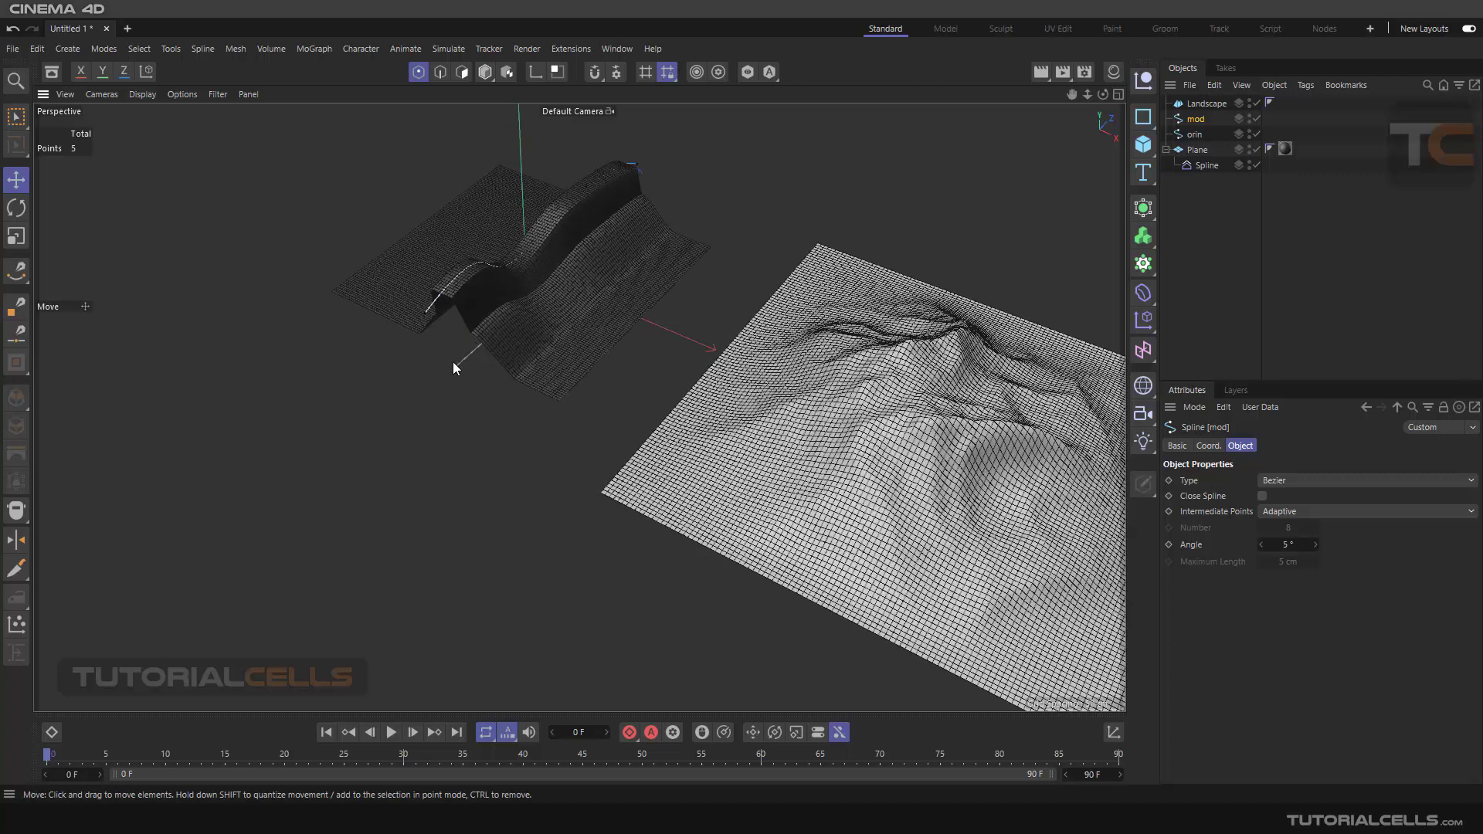